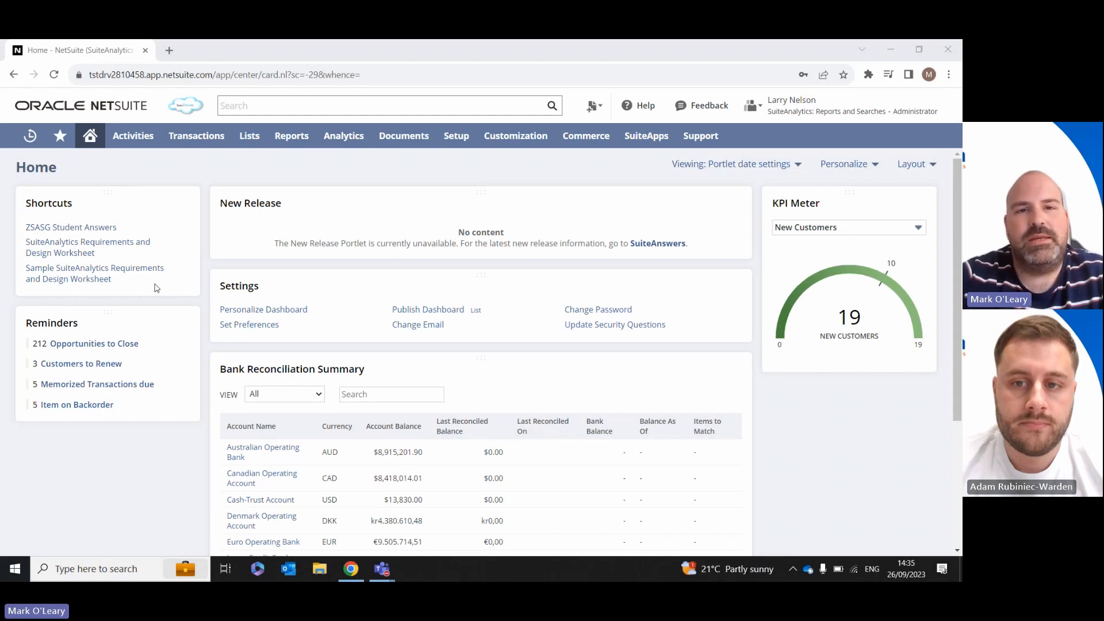
# Step: Open the Open Purchase Orders report from the Purchases reports
pyautogui.moveTo(299, 144)
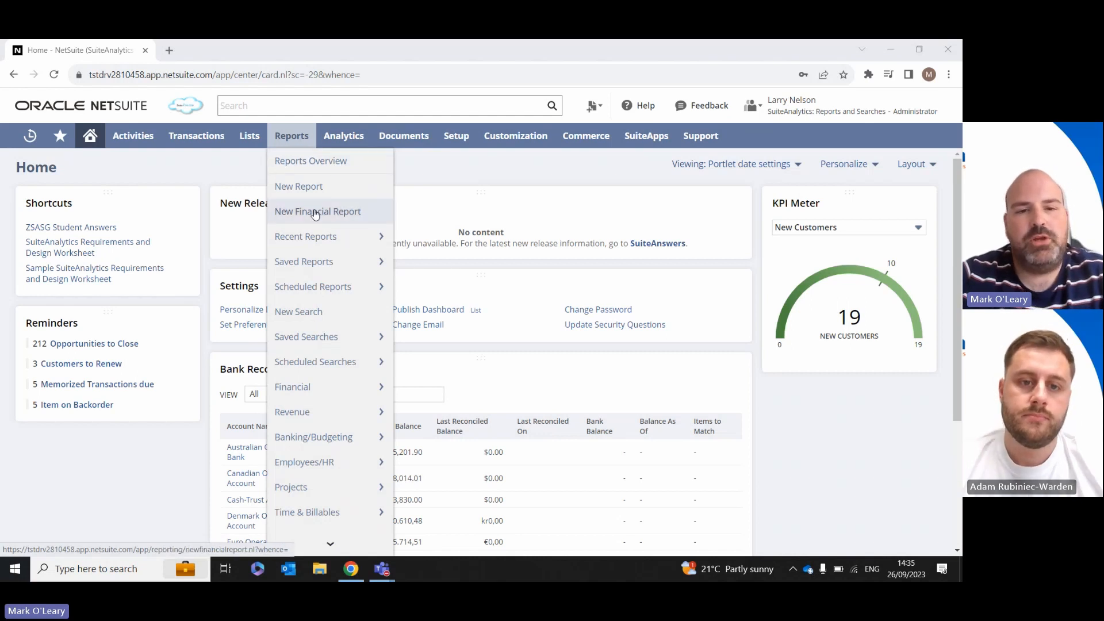
pyautogui.moveTo(311, 409)
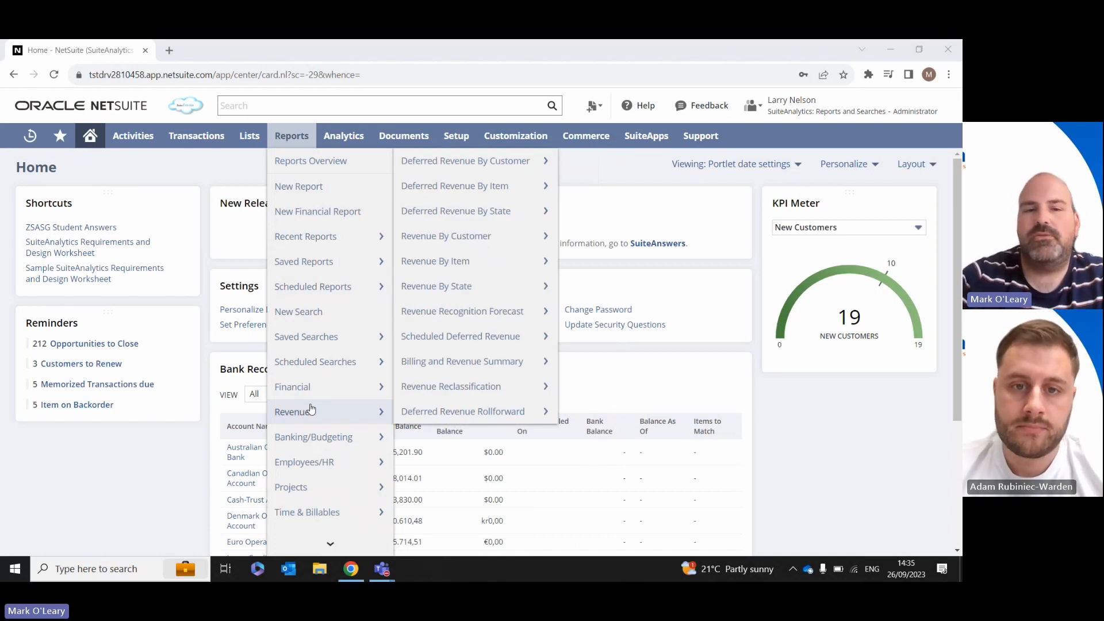
pyautogui.moveTo(345, 387)
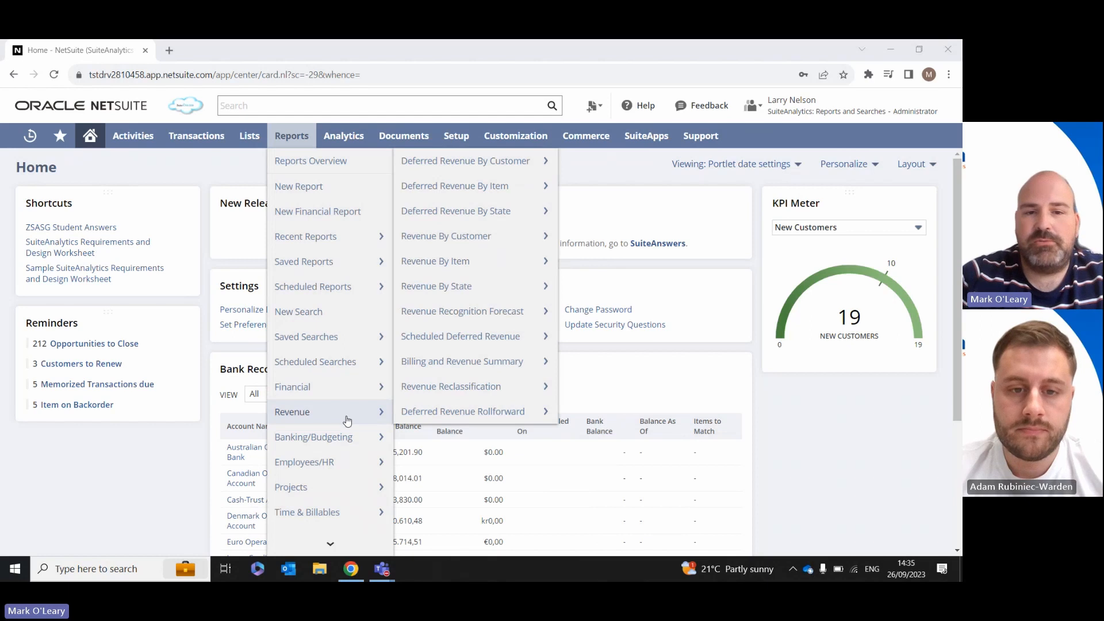
pyautogui.moveTo(343, 440)
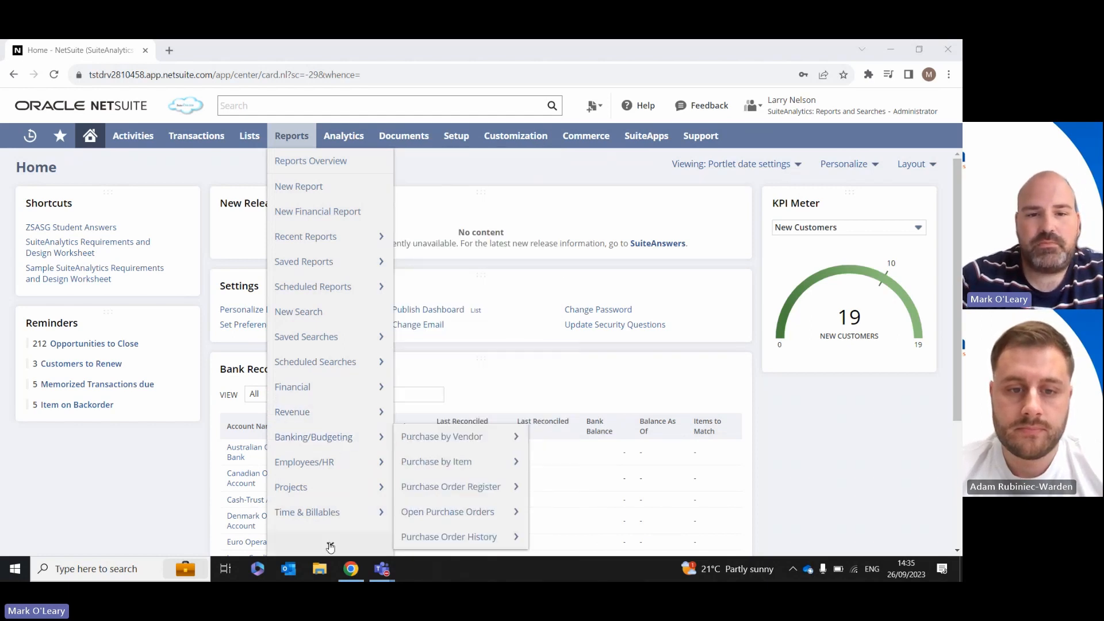
pyautogui.scroll(-3, 340, 460)
pyautogui.moveTo(335, 486)
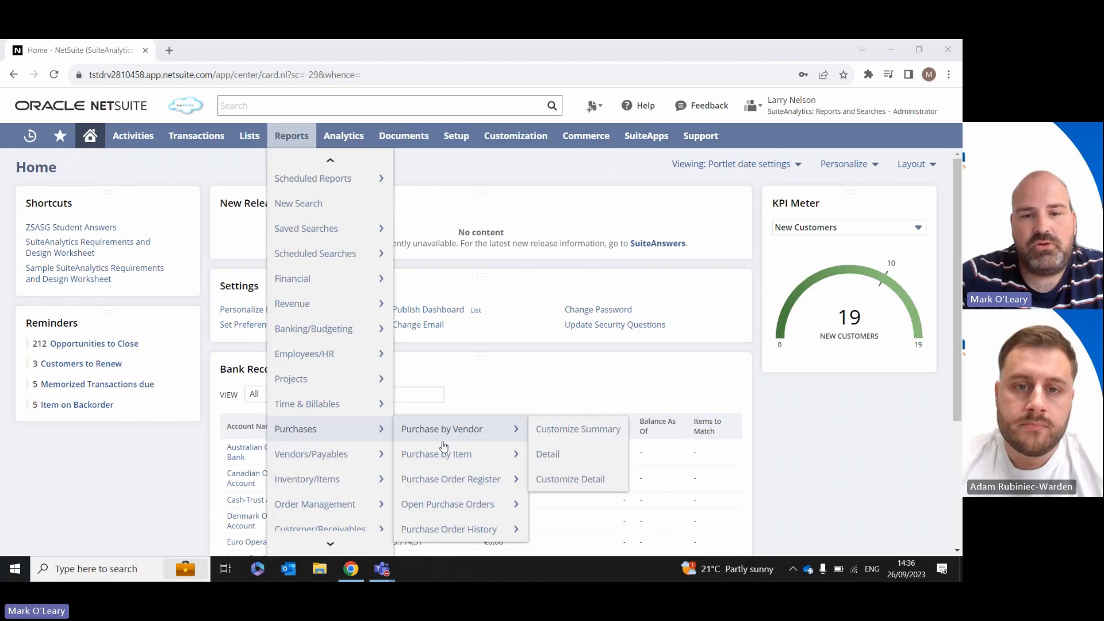
pyautogui.click(442, 505)
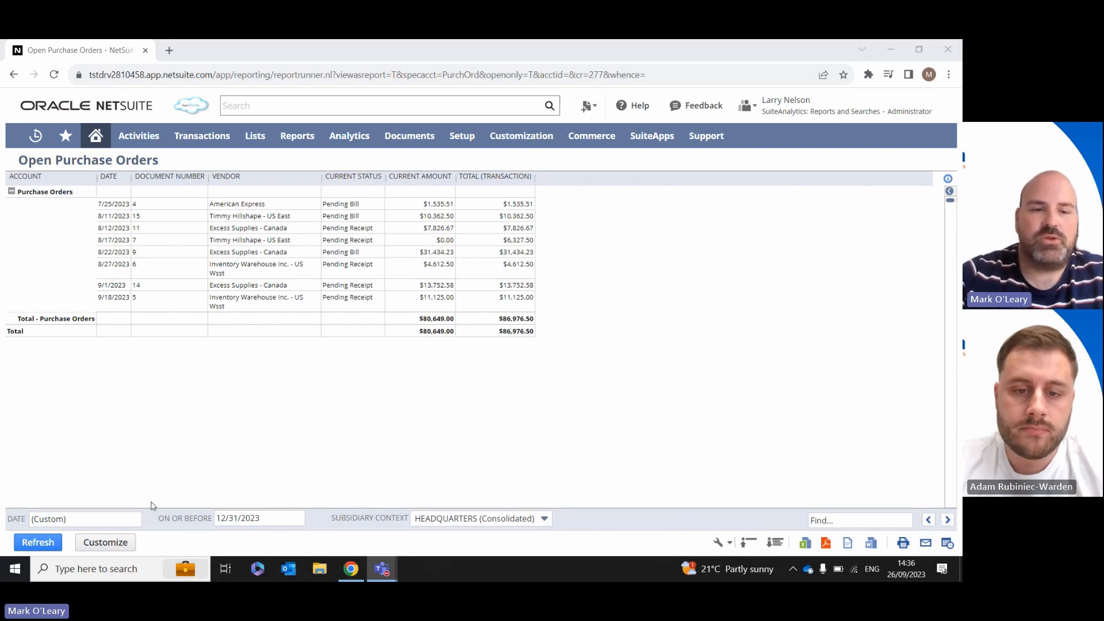
# Step: Examine the report's date filter choices, including the Year quick filter selectors, and the on-or-before date field
pyautogui.click(68, 525)
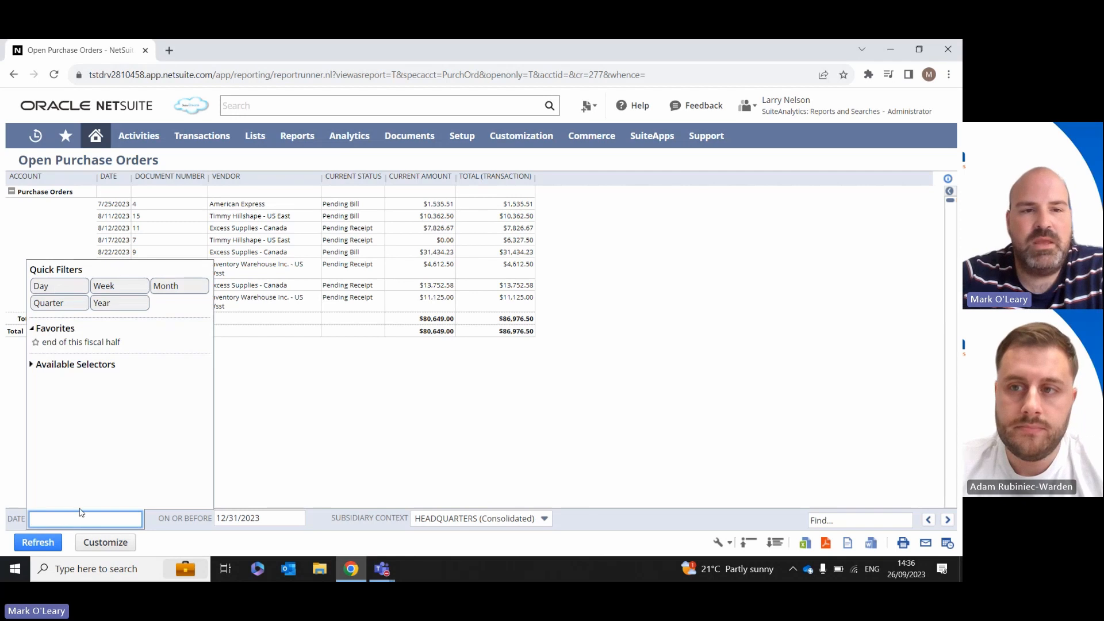
pyautogui.click(125, 309)
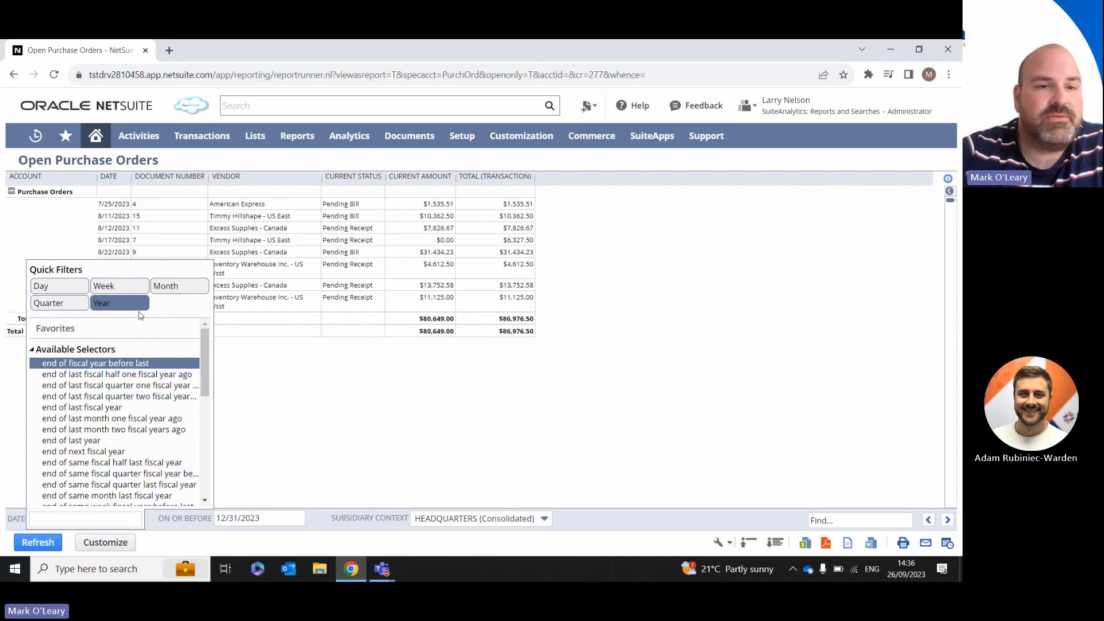
pyautogui.click(252, 397)
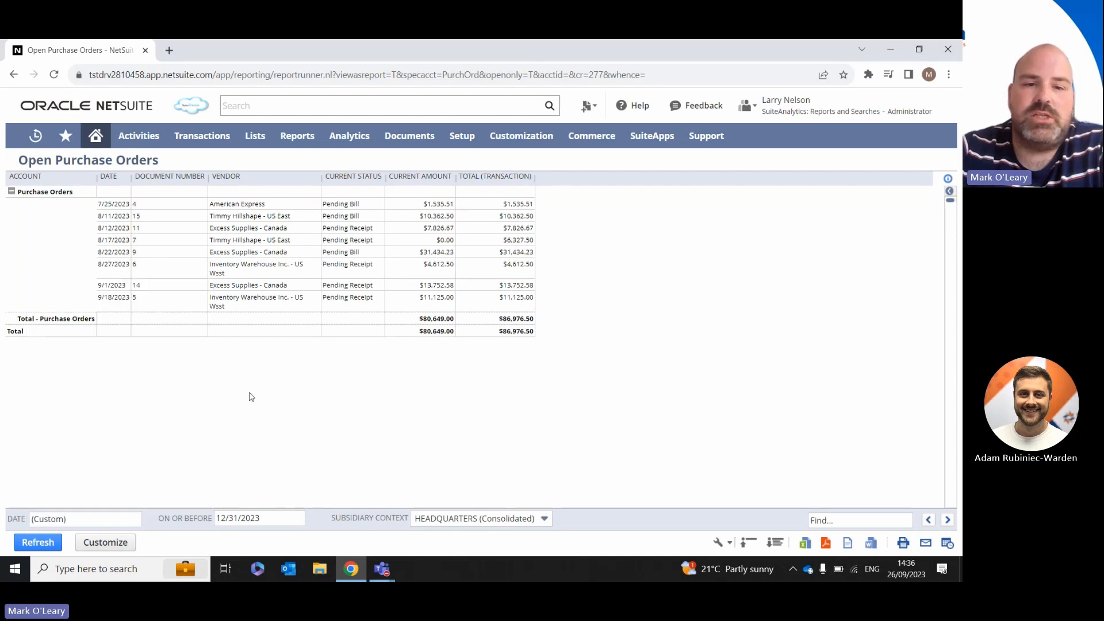
pyautogui.moveTo(256, 524)
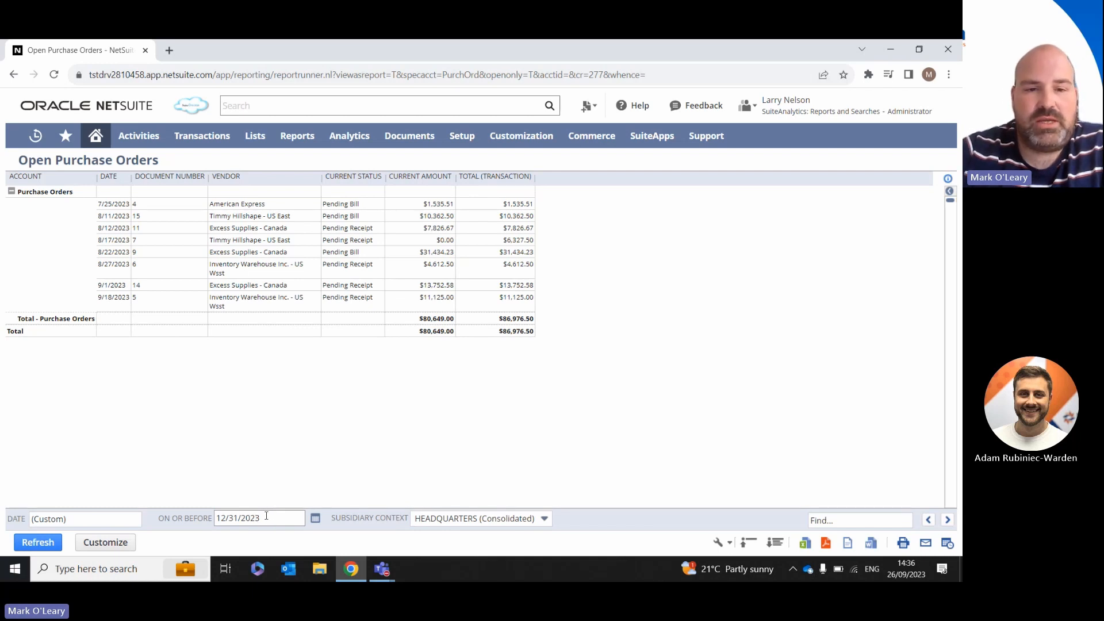
pyautogui.click(268, 516)
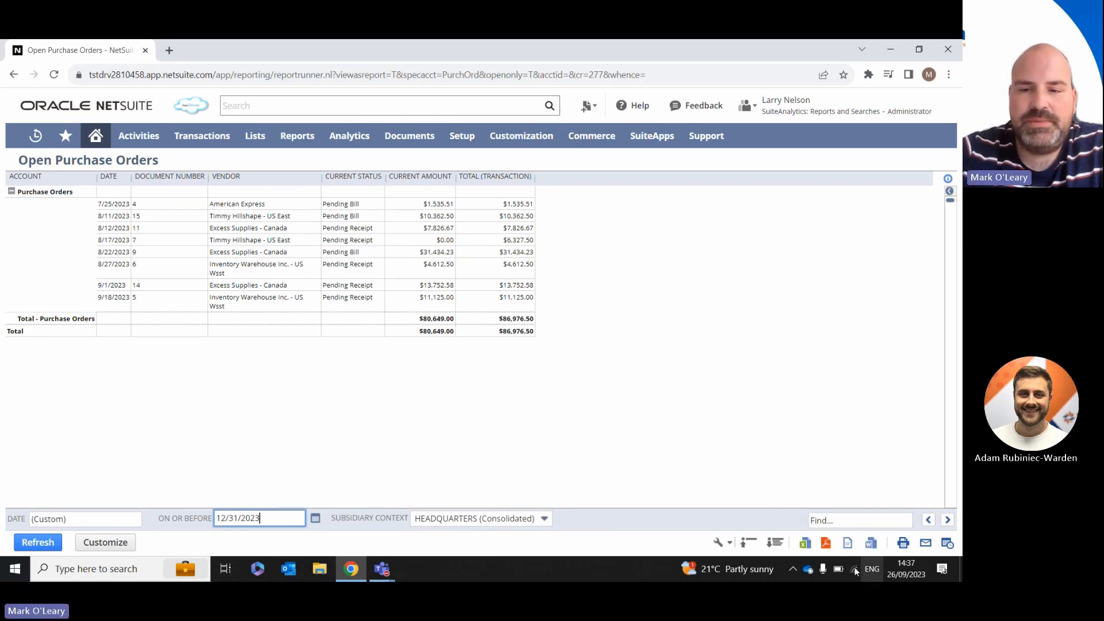
# Step: Open the report's display options and switch the view to Report - Plain
pyautogui.click(728, 548)
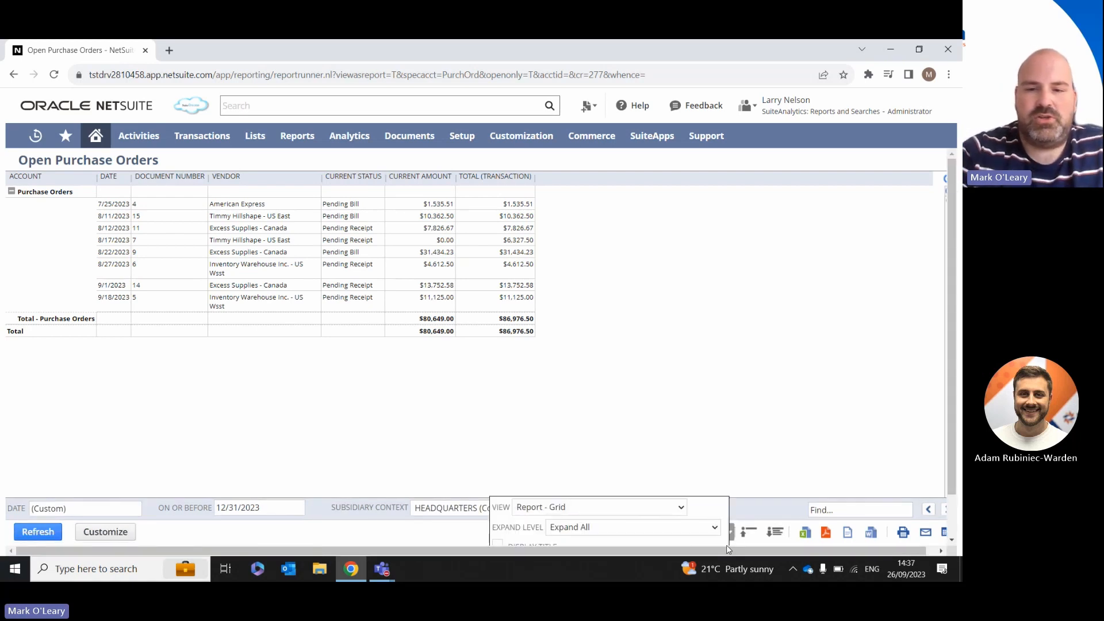
pyautogui.hotkey('ctrl', '-')
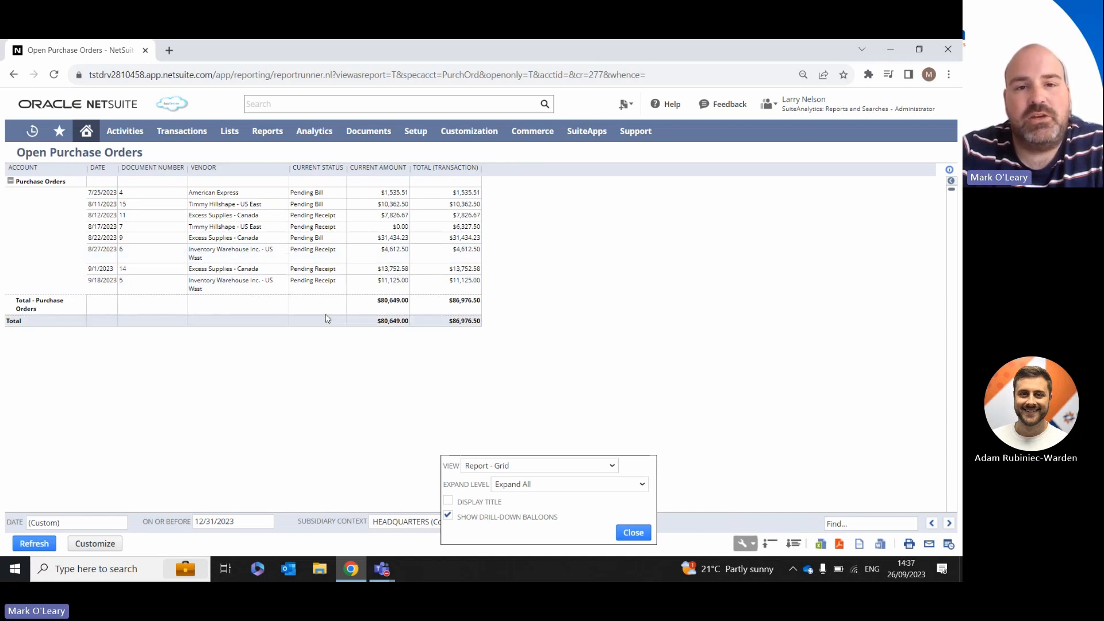
pyautogui.click(553, 466)
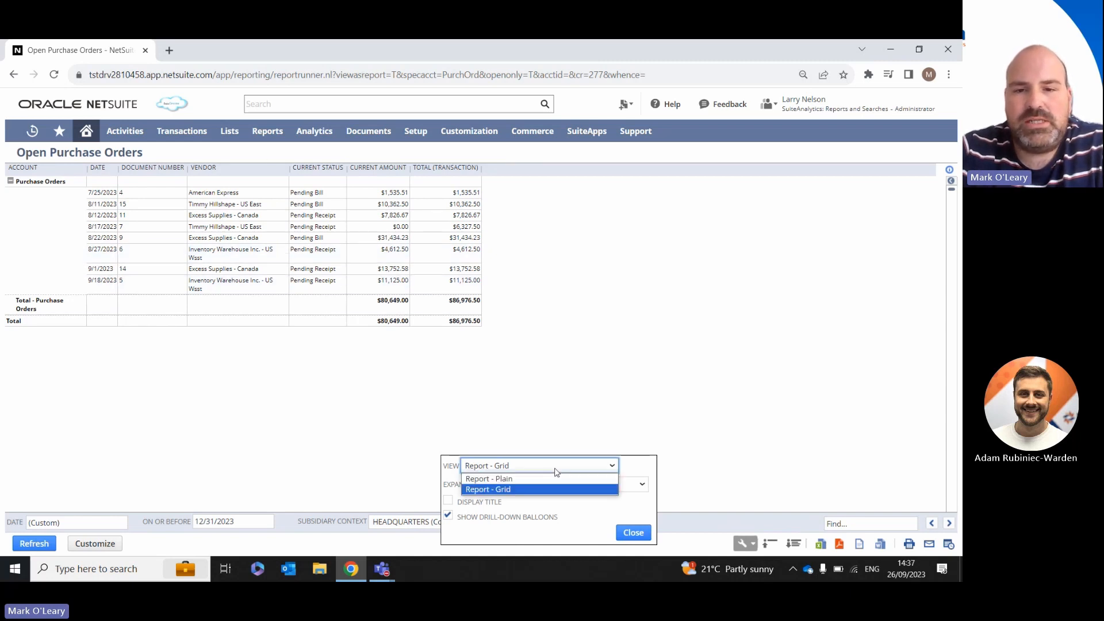
pyautogui.click(524, 479)
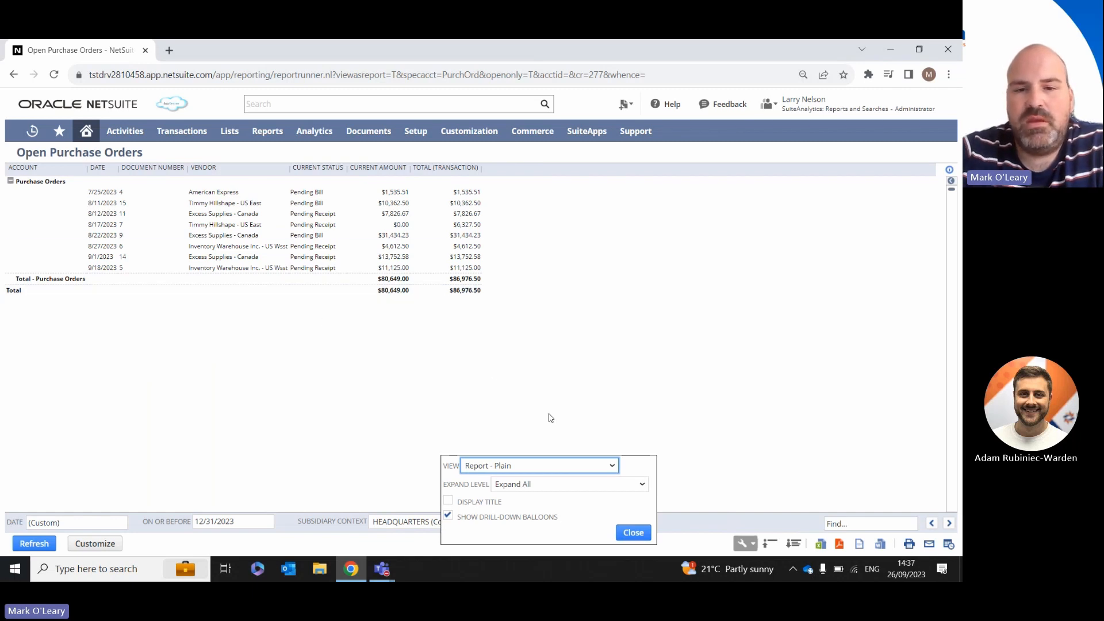
# Step: Set the report's expand level to Collapse All, and restore it with Expand All
pyautogui.click(559, 491)
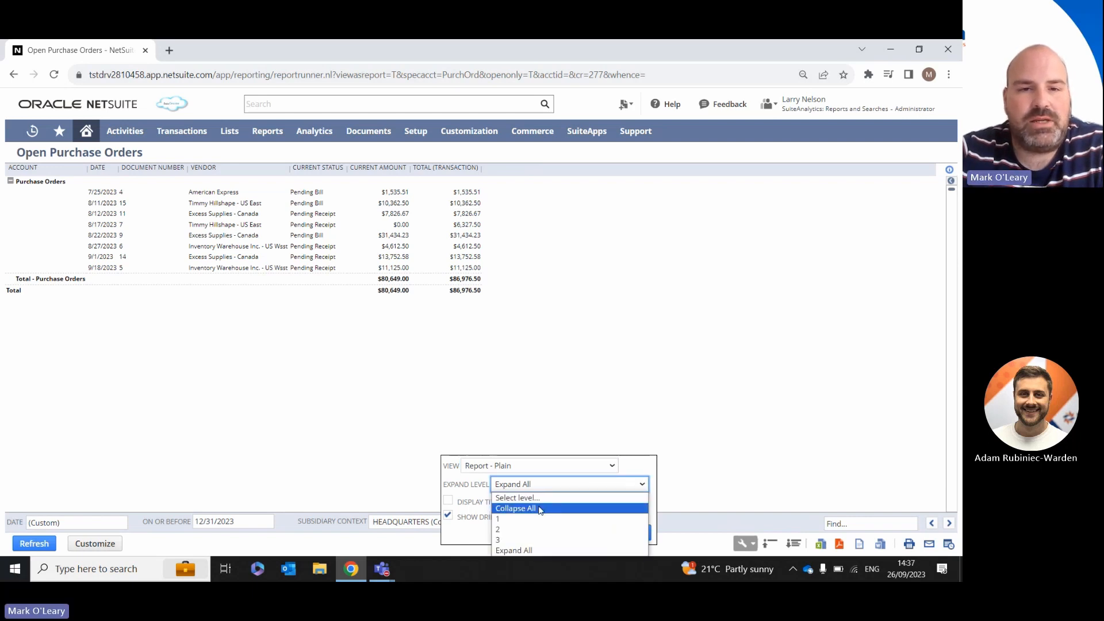
pyautogui.click(545, 508)
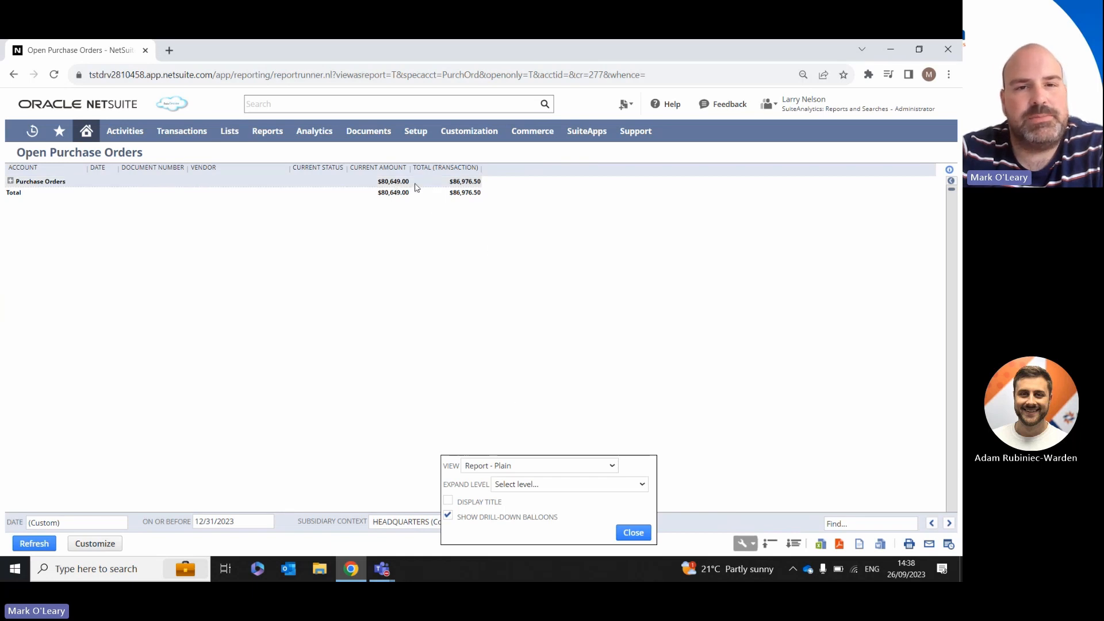
pyautogui.click(541, 486)
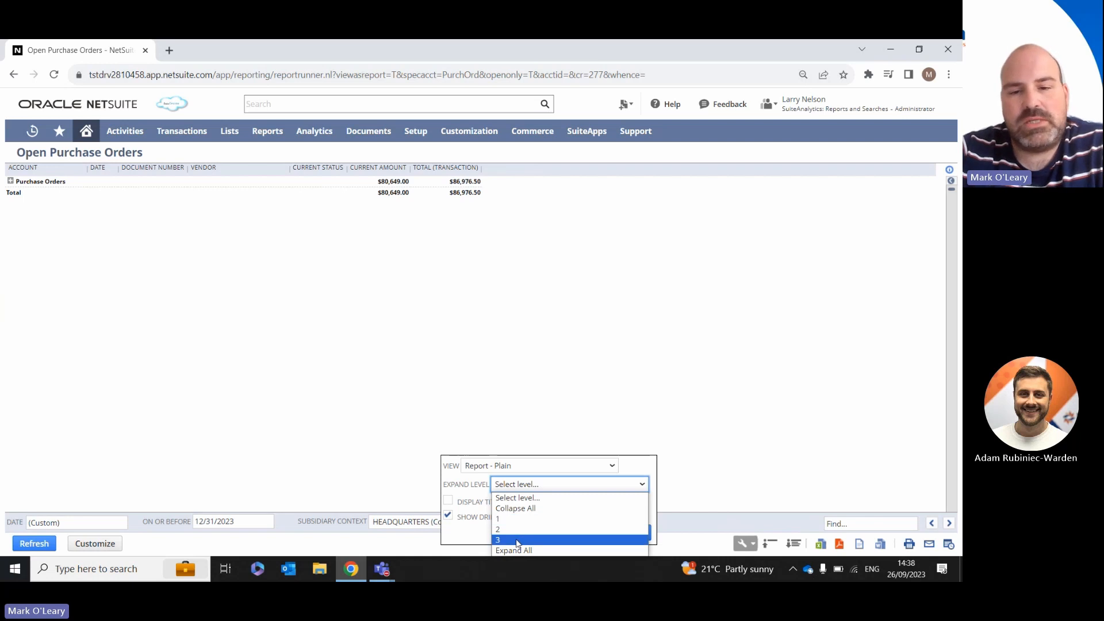
pyautogui.click(548, 551)
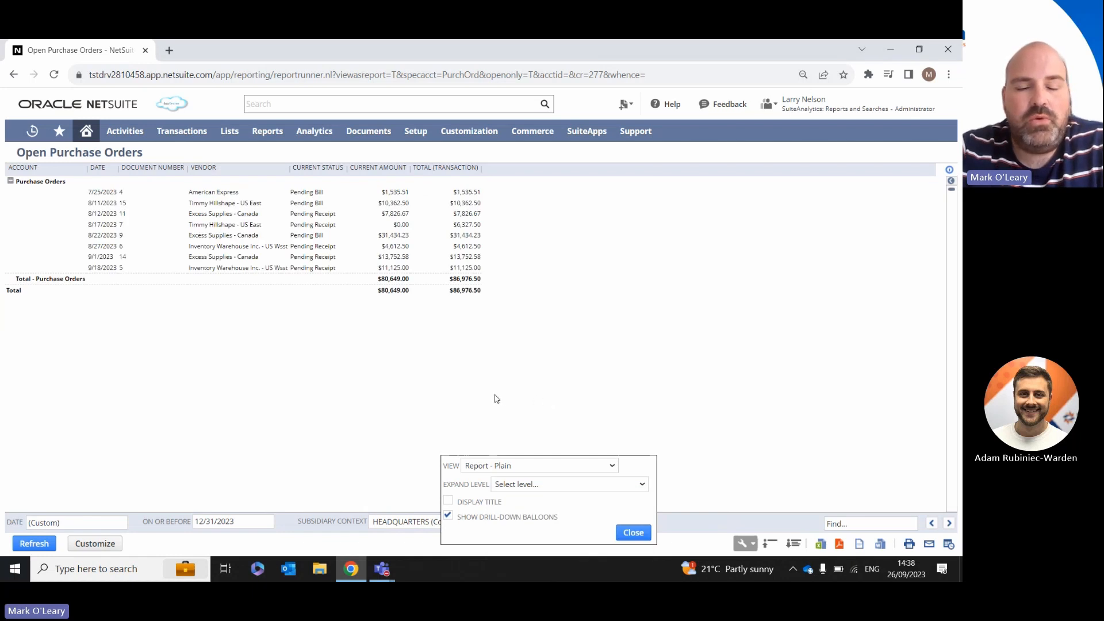
# Step: Turn on the report title display and close the display options
pyautogui.click(449, 502)
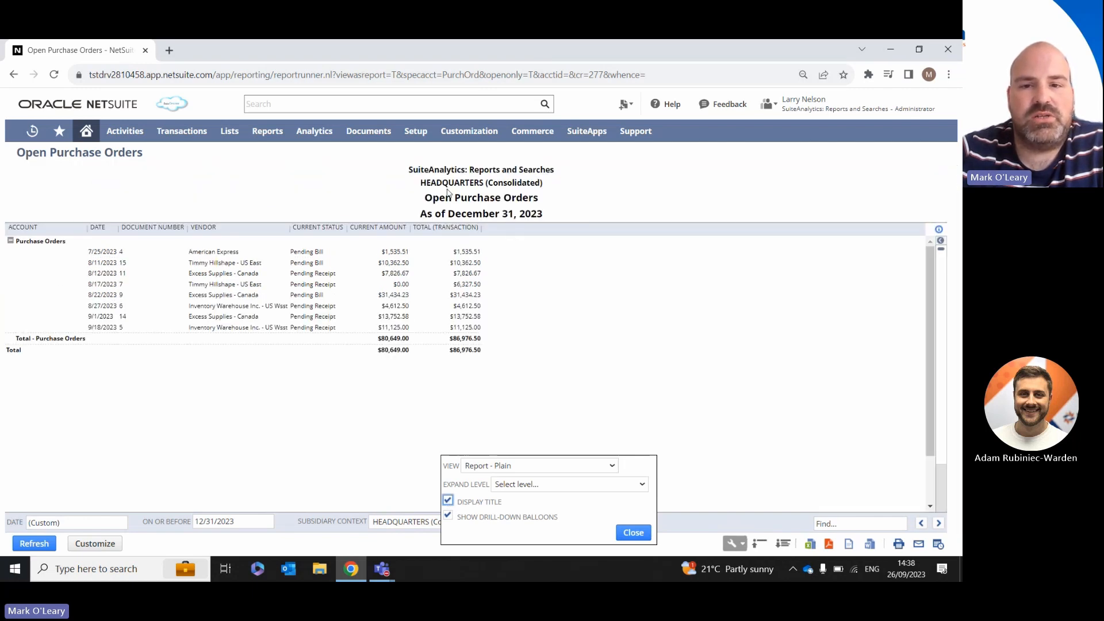
pyautogui.click(630, 536)
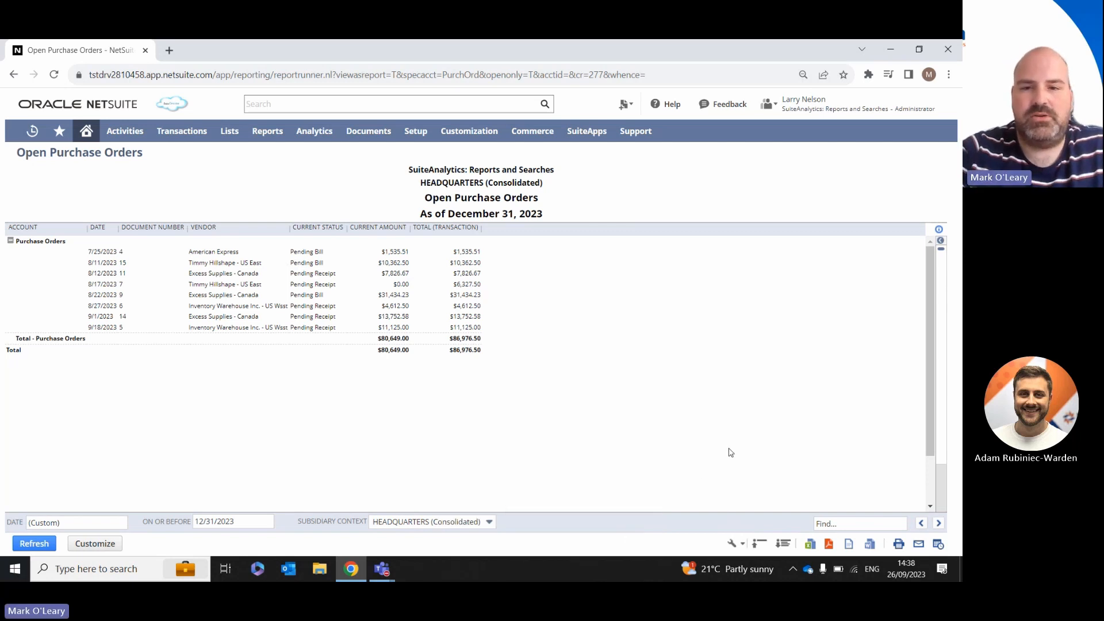
# Step: Collapse the report's purchase order rows and expand them again with the report's Collapse and Expand commands
pyautogui.hotkey('ctrl', '+')
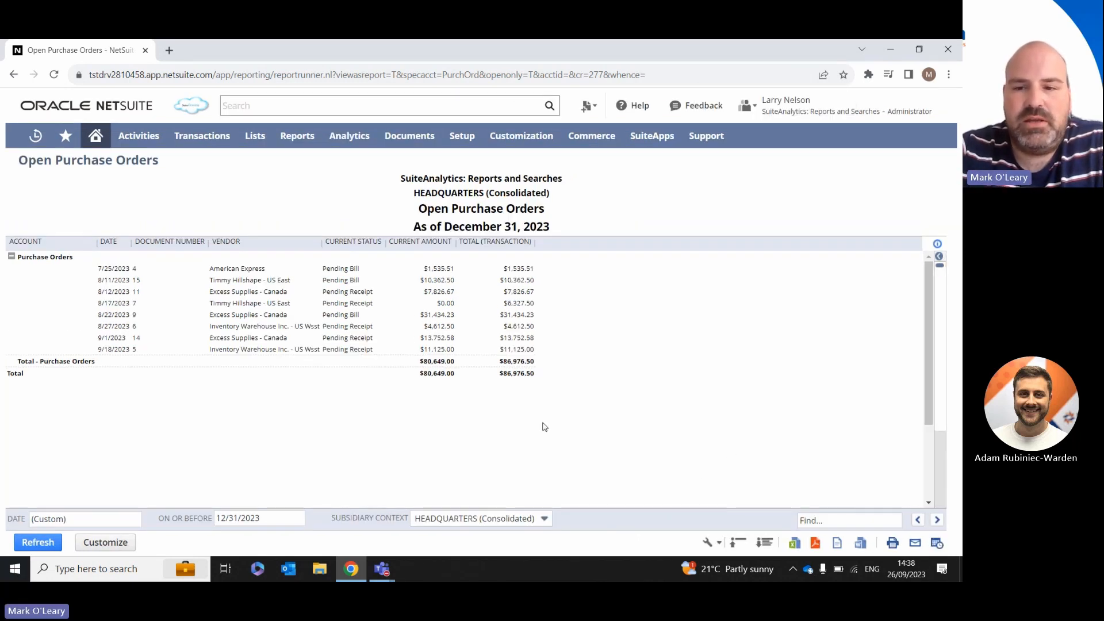
pyautogui.click(744, 545)
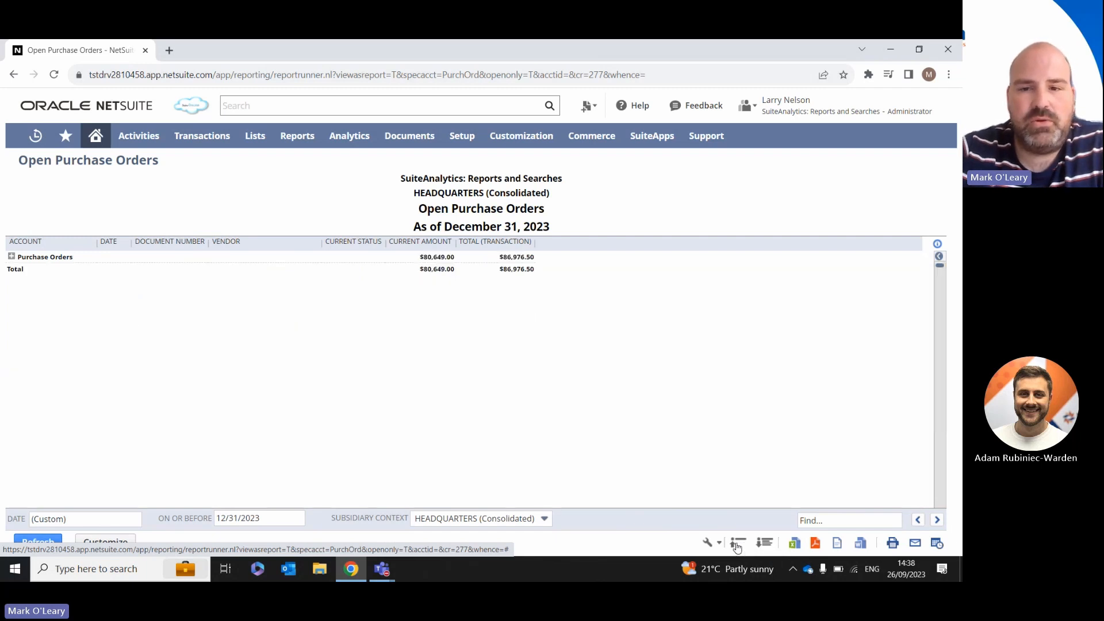
pyautogui.click(767, 544)
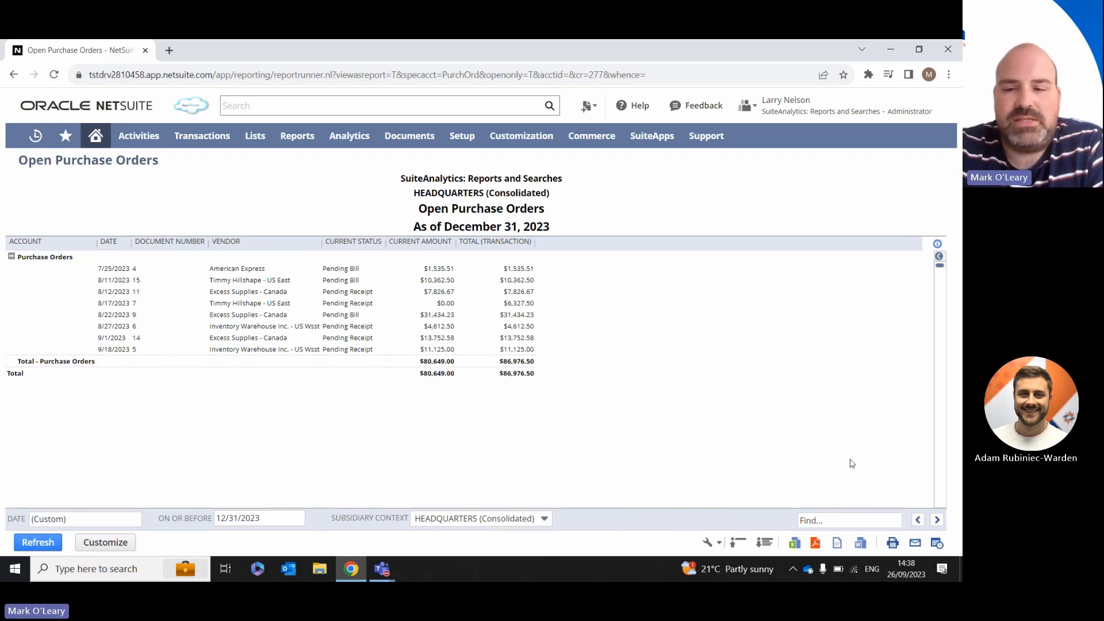
# Step: Open the Email Report form, review its recipient, message and attachment settings, and cancel without sending
pyautogui.click(915, 544)
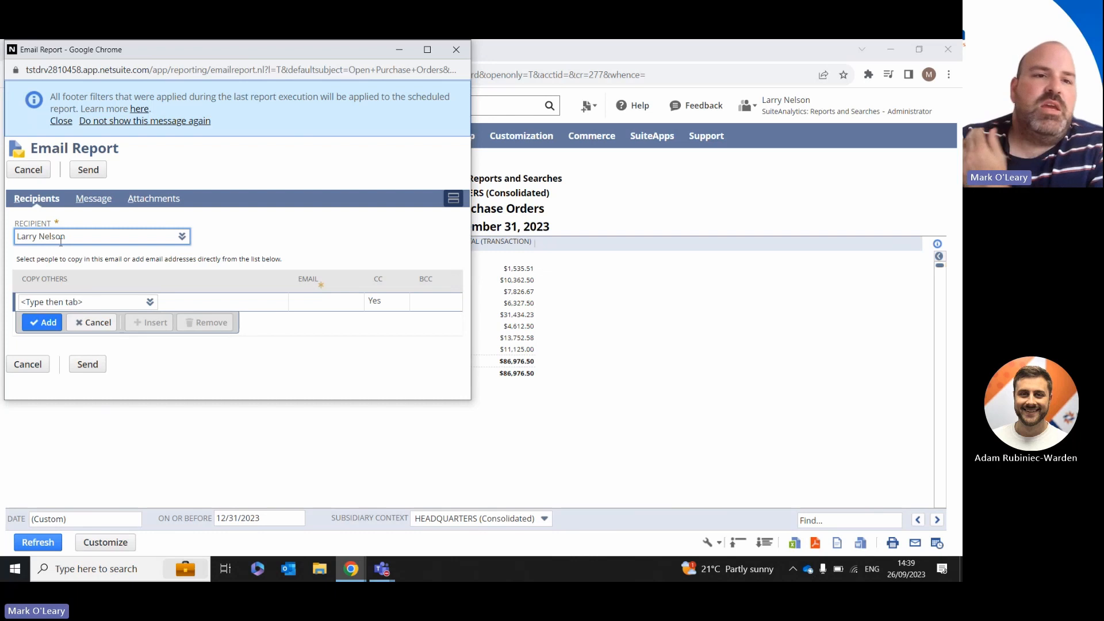
pyautogui.click(93, 205)
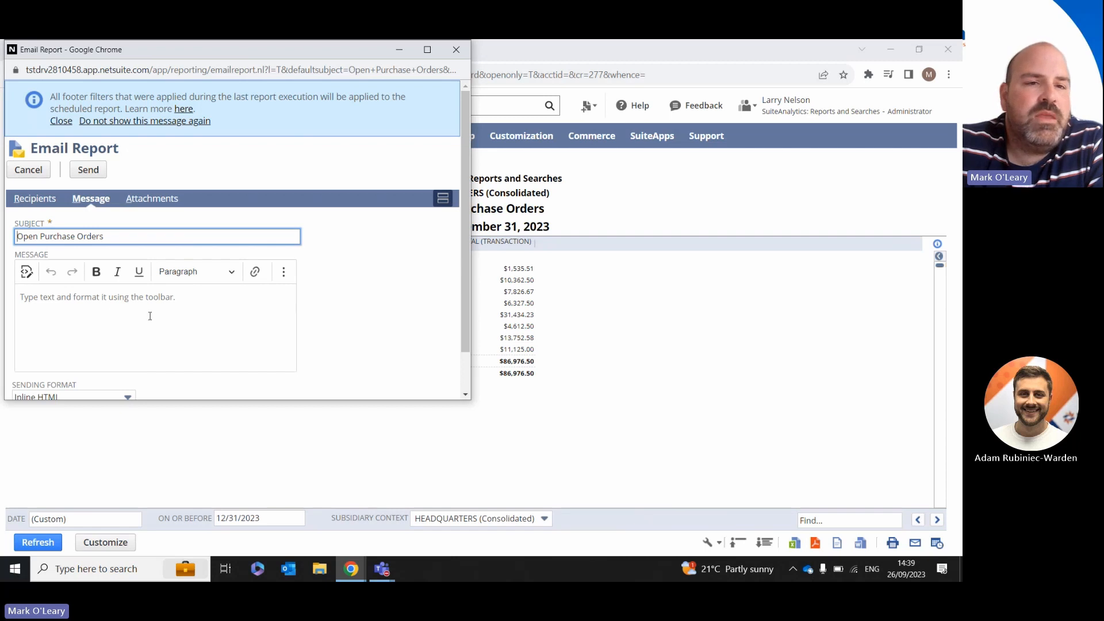
pyautogui.click(160, 202)
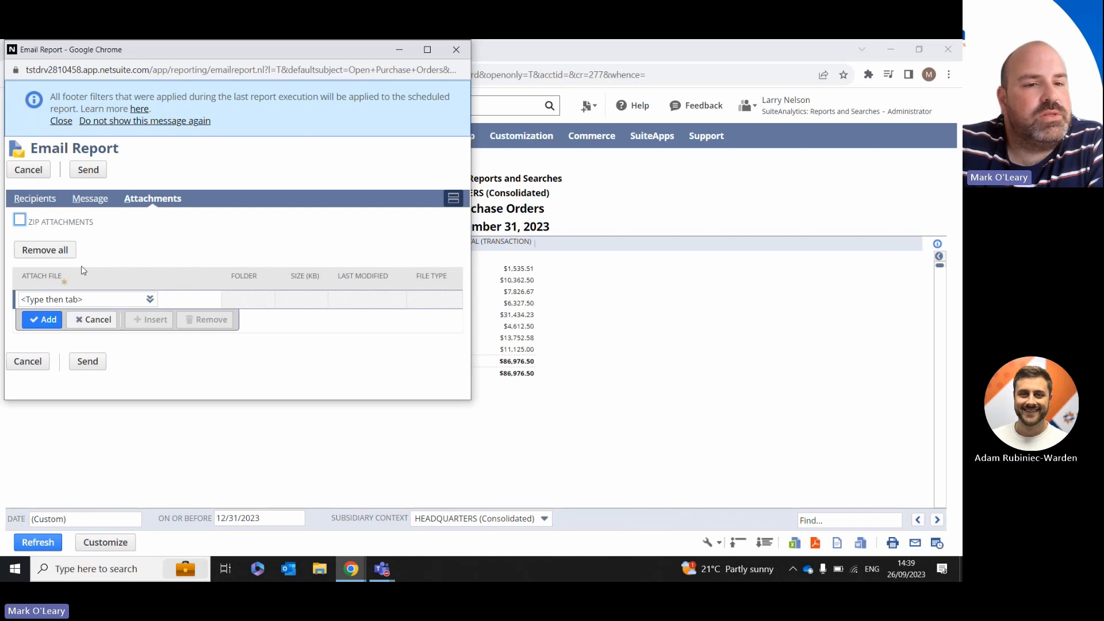
pyautogui.click(36, 362)
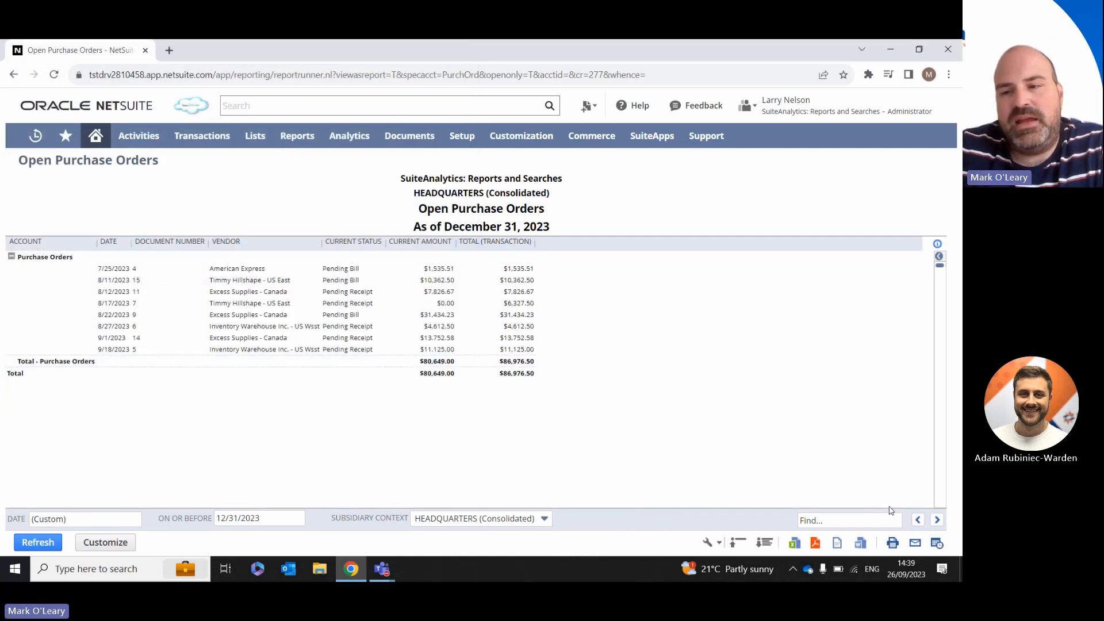
# Step: Open the report's scheduling form, enable running it more than once, review the recurrence and recipient settings, and discard the schedule
pyautogui.click(937, 544)
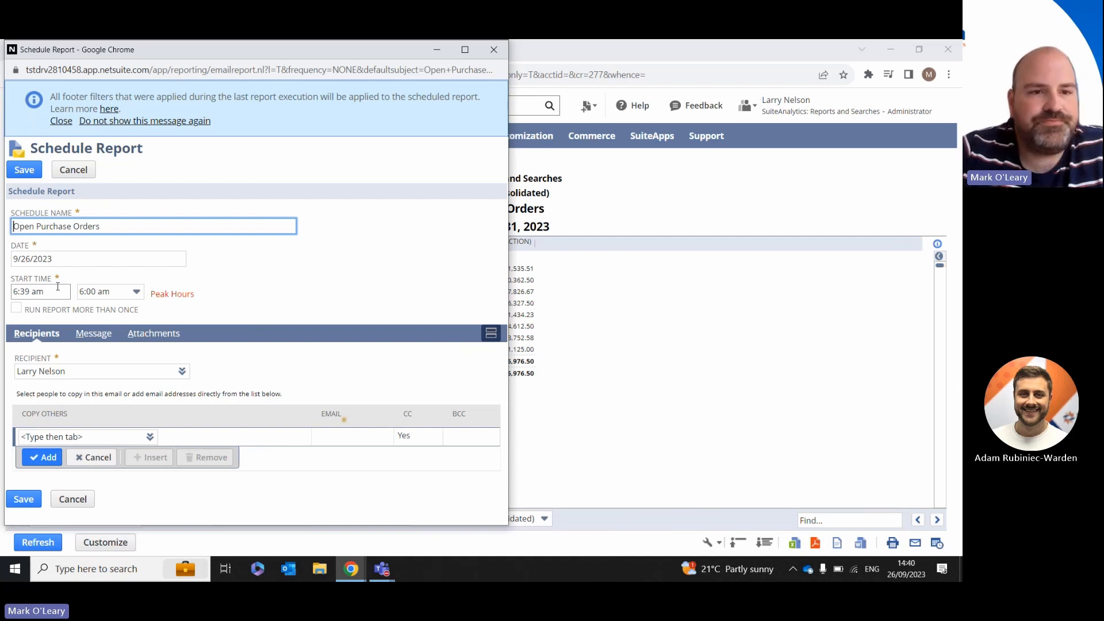
pyautogui.click(17, 309)
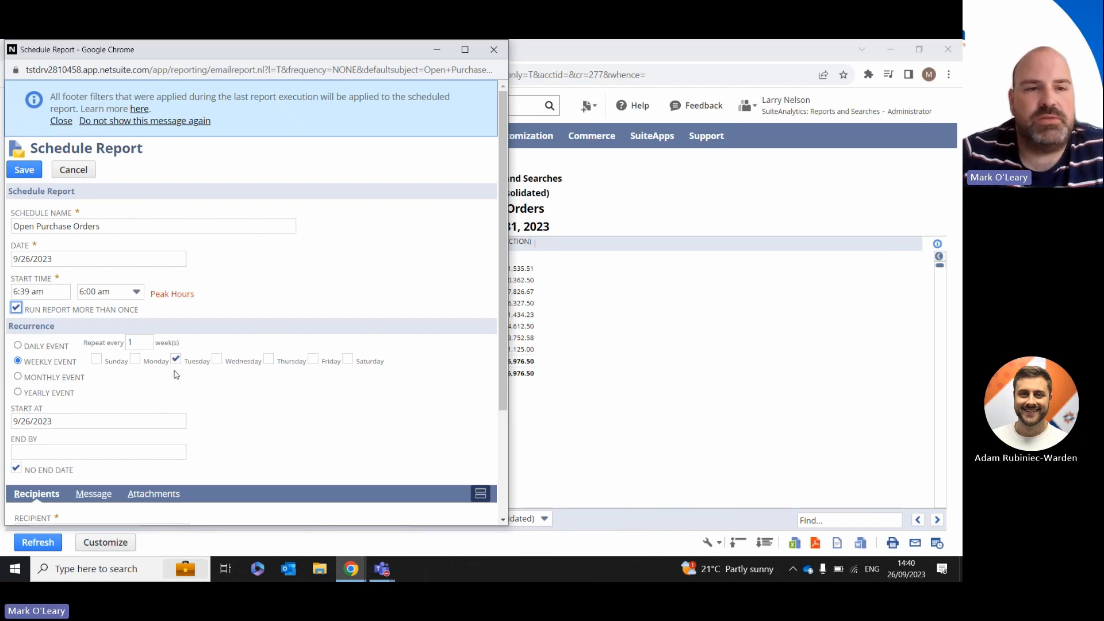
pyautogui.click(41, 295)
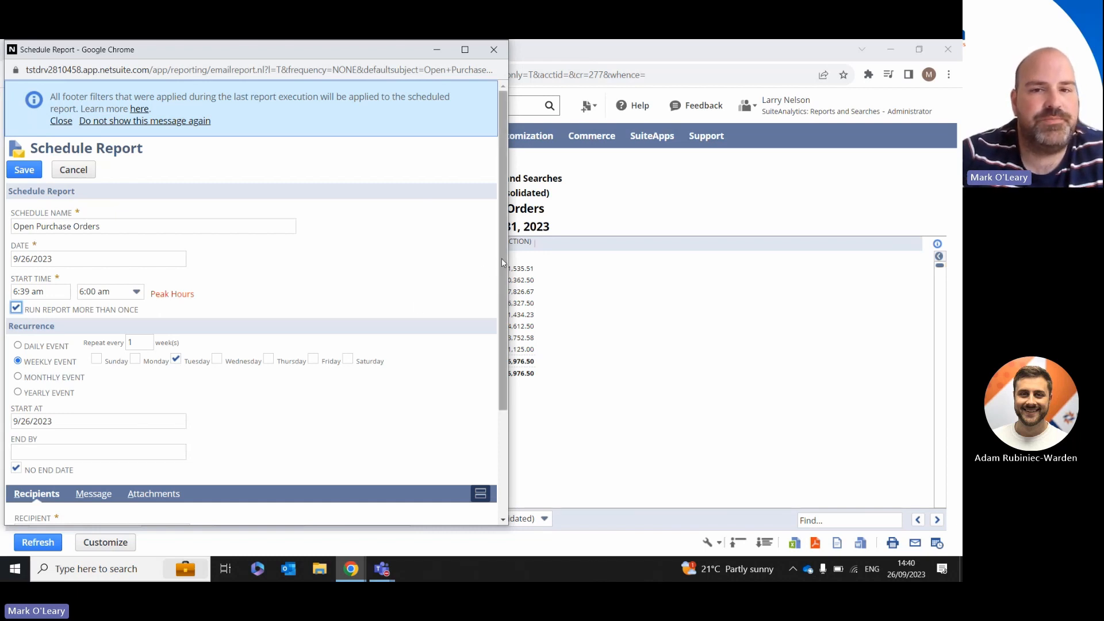
pyautogui.moveTo(501, 258); pyautogui.dragTo(506, 378)
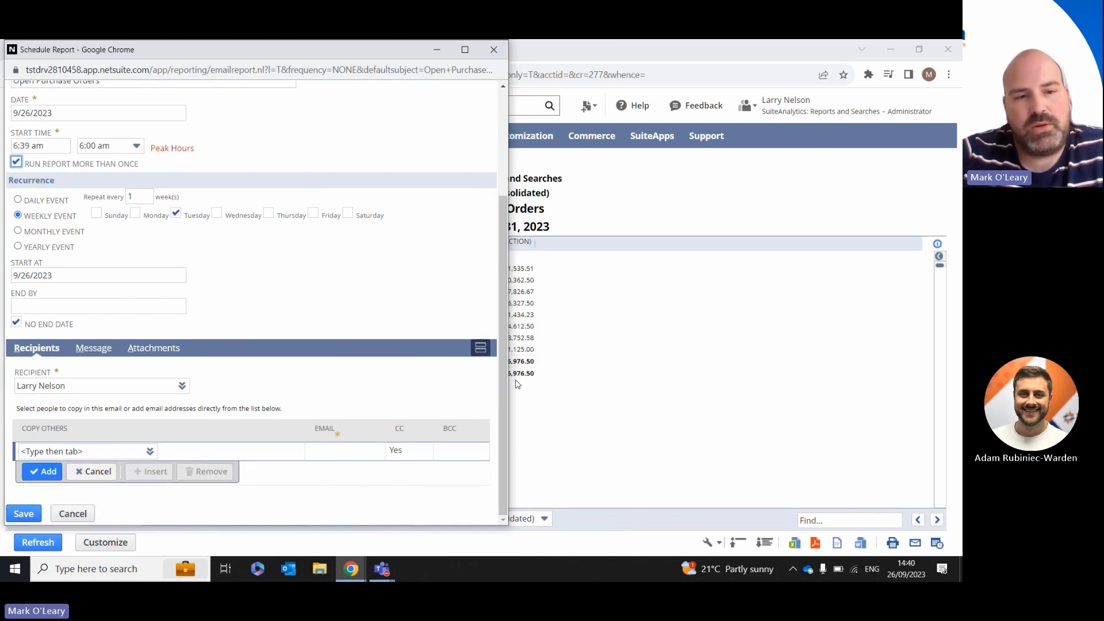
pyautogui.click(128, 449)
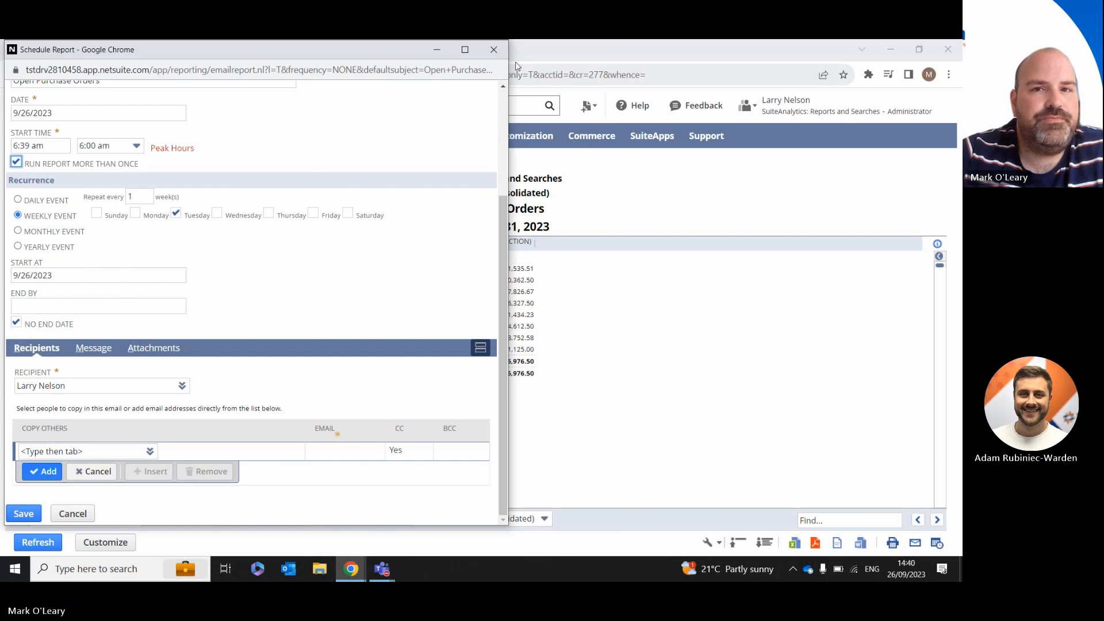
pyautogui.click(503, 50)
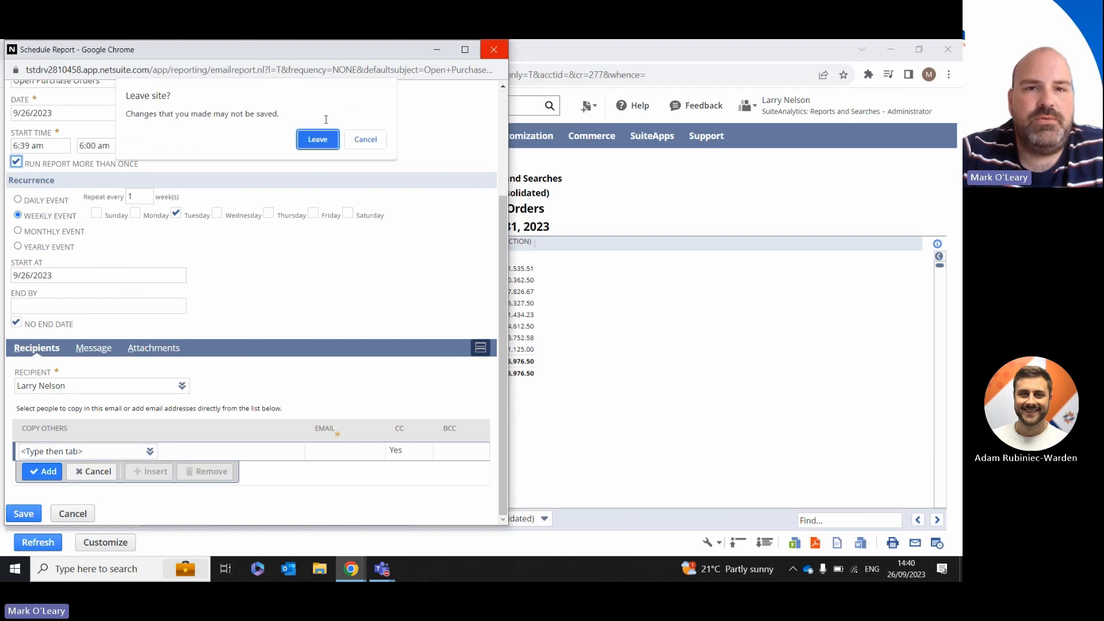
pyautogui.click(325, 139)
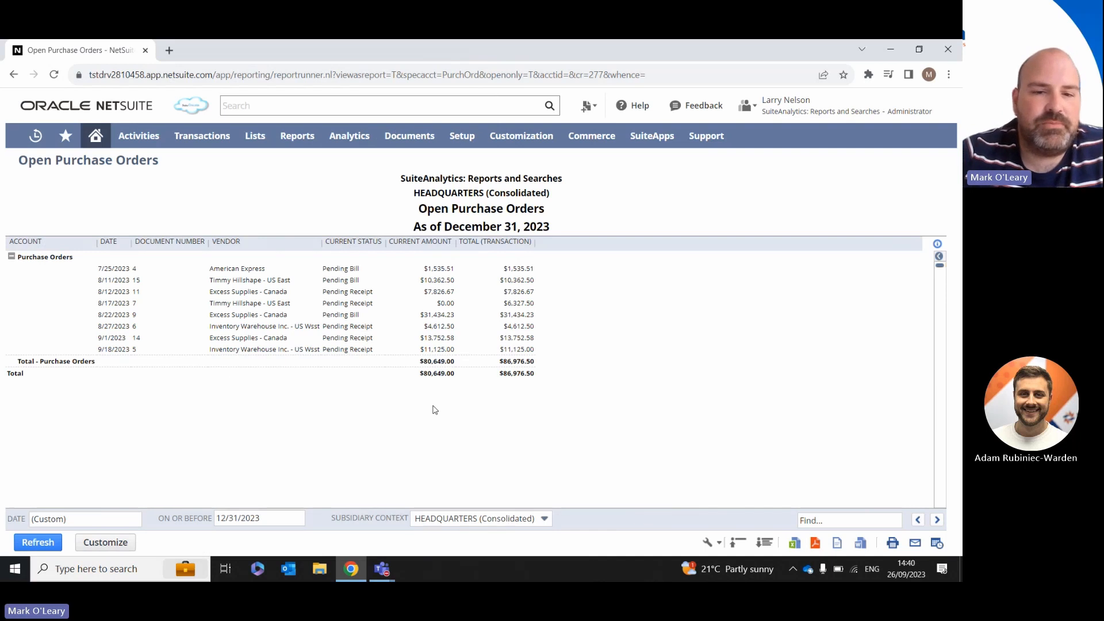
# Step: Start customizing the Open Purchase Orders report and name the copy "Custom Open Purchase Orders 2"
pyautogui.click(115, 550)
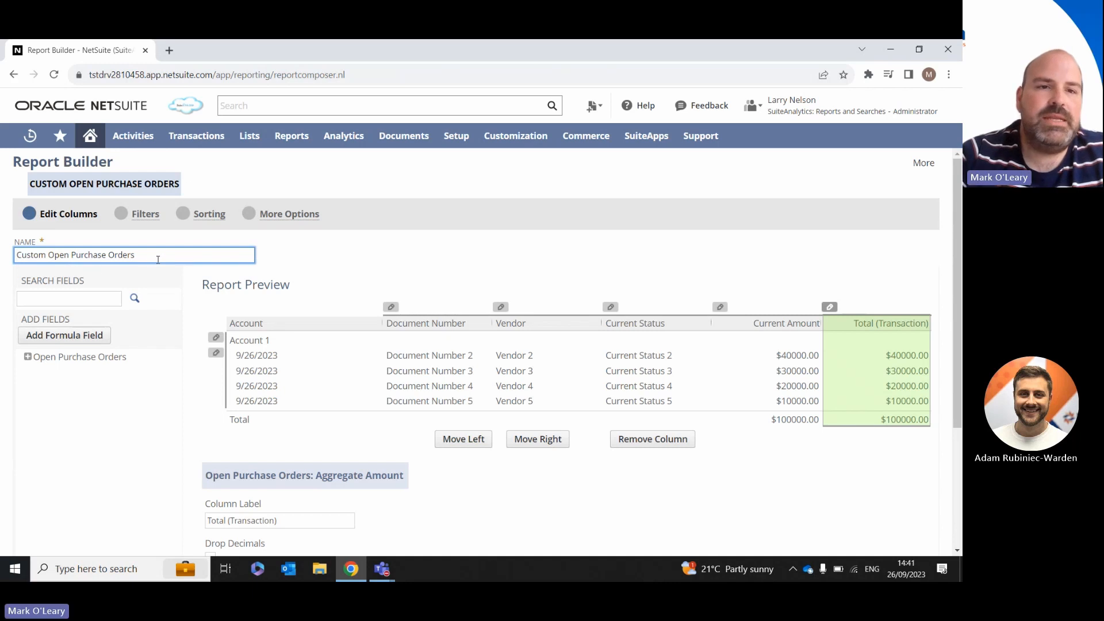
pyautogui.press('End')
pyautogui.write('2')
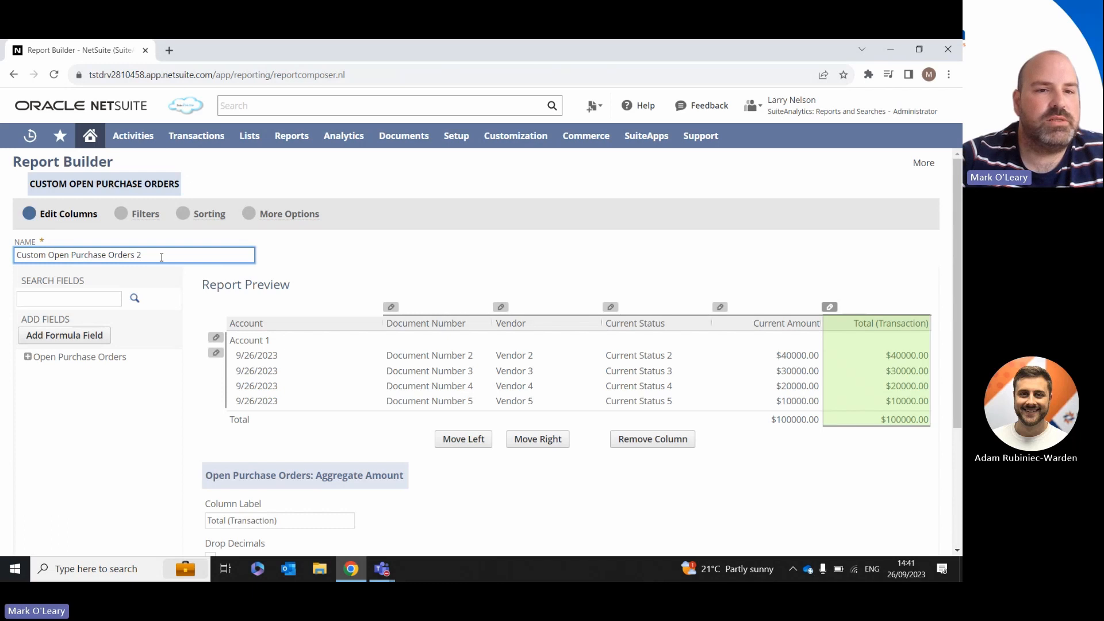
# Step: Add the Date Created and Bill To fields from the Open Purchase Orders field group as report columns
pyautogui.scroll(-3, 957, 264)
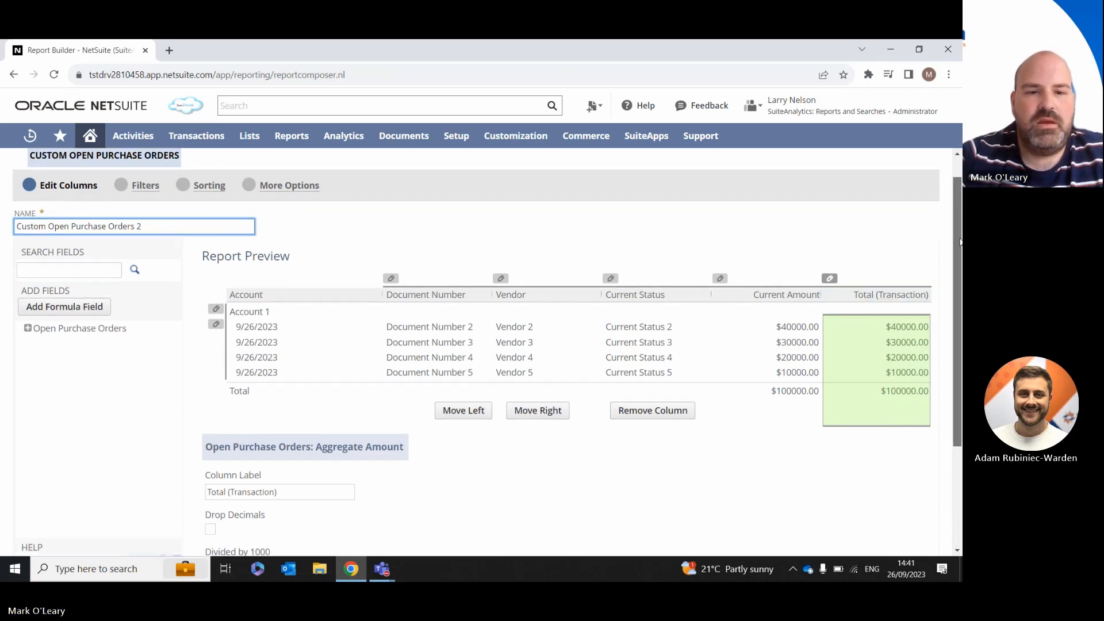
pyautogui.scroll(-1, 207, 409)
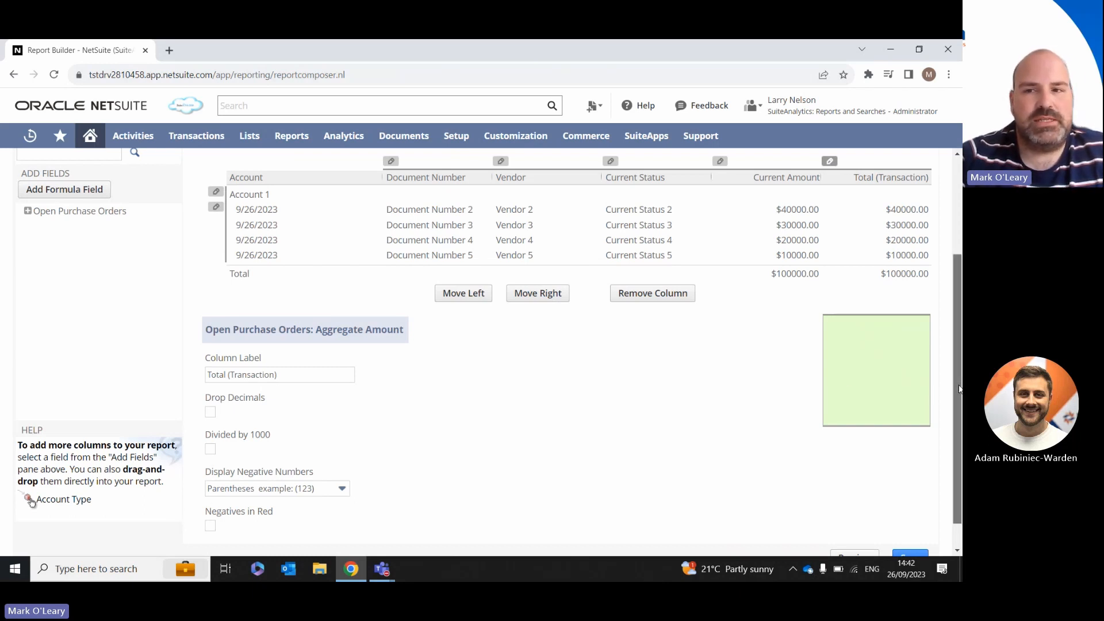
pyautogui.moveTo(959, 386); pyautogui.dragTo(959, 296)
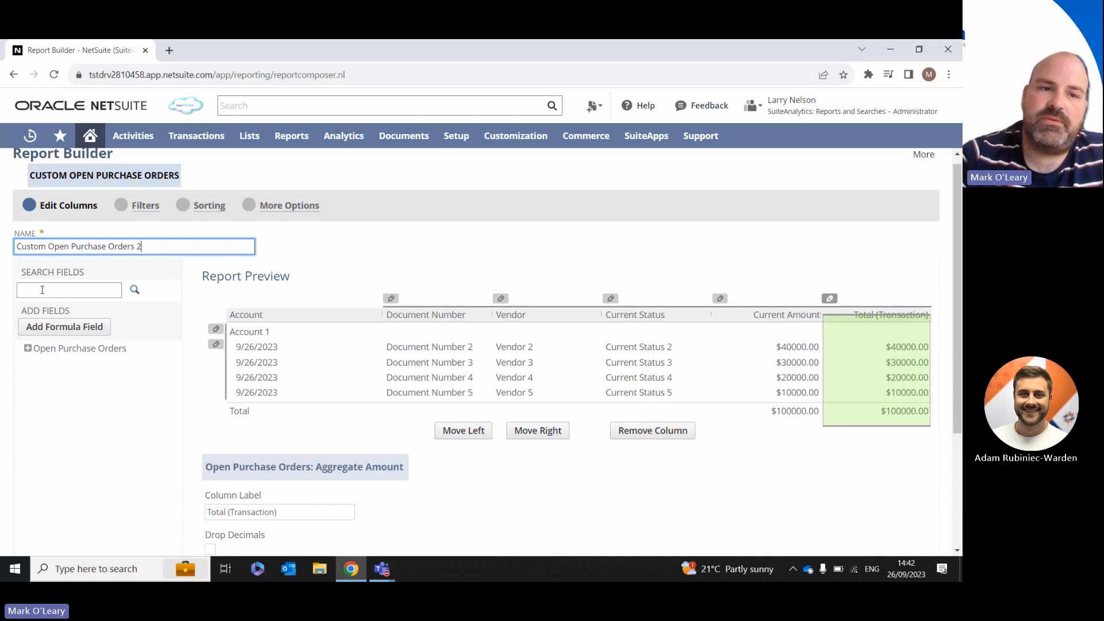
pyautogui.click(28, 350)
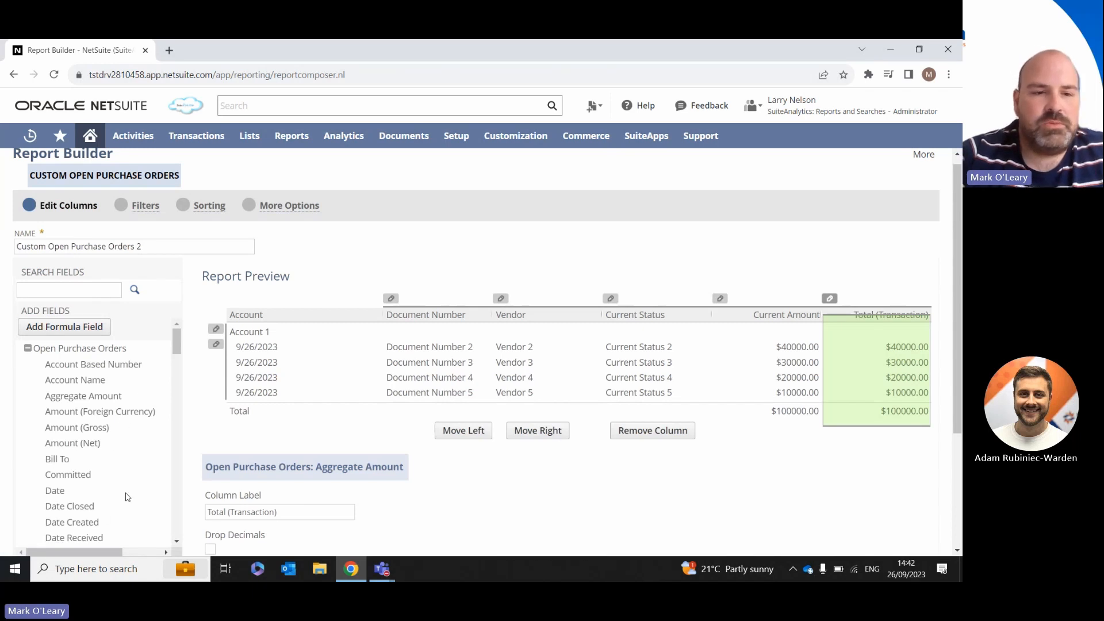
pyautogui.click(94, 523)
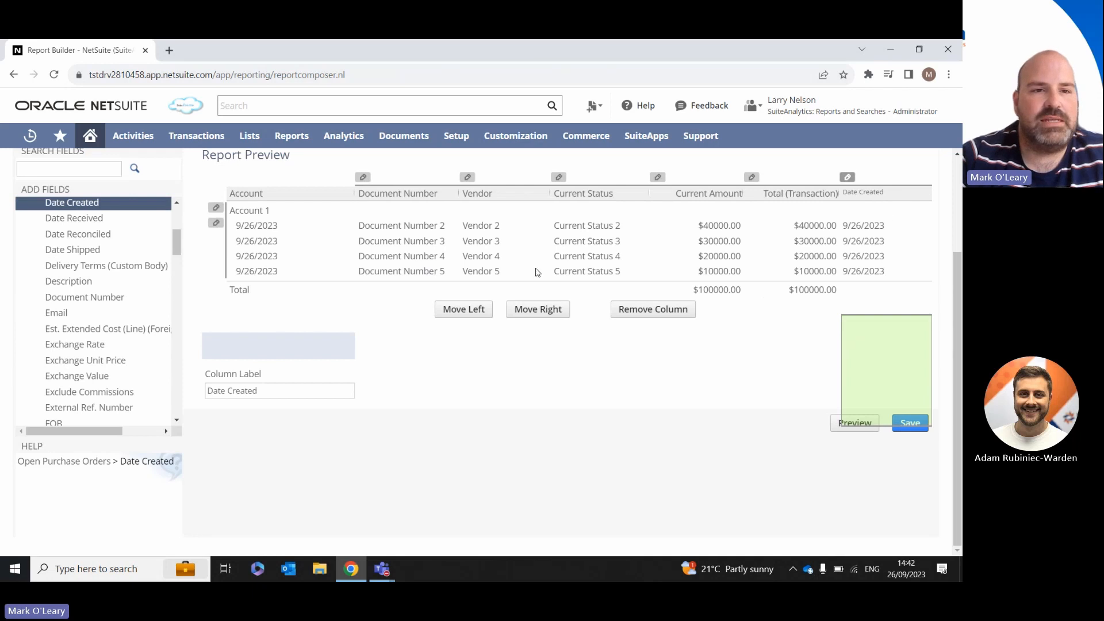
pyautogui.moveTo(178, 249); pyautogui.dragTo(177, 232)
pyautogui.click(60, 288)
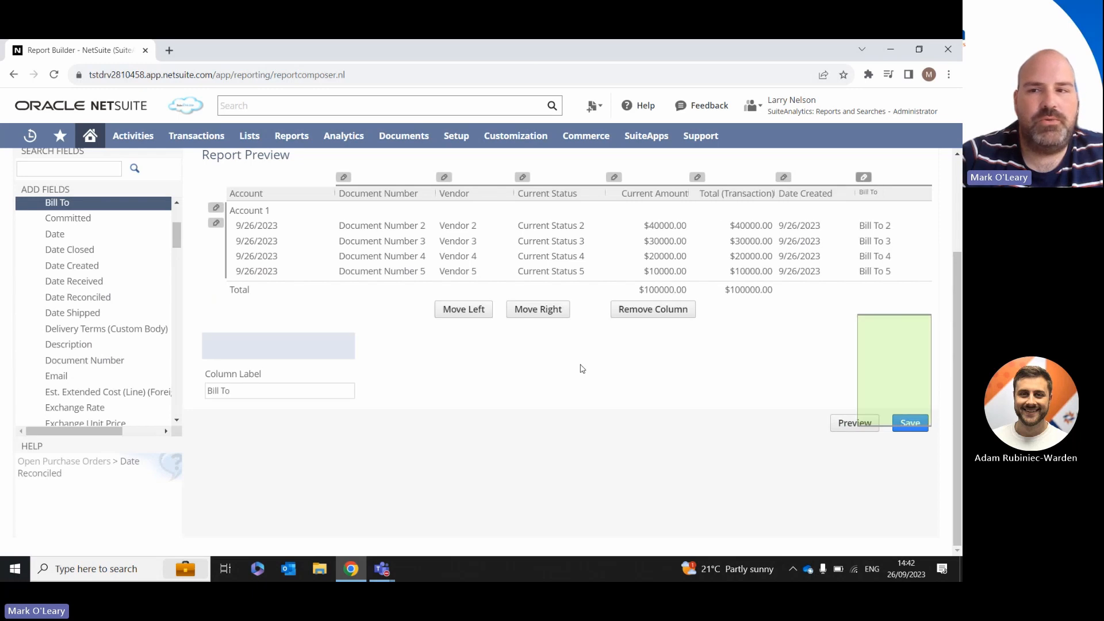
# Step: Add a formula field column and reposition it between the Total (Transaction) and Date Created columns
pyautogui.moveTo(958, 373); pyautogui.dragTo(960, 281)
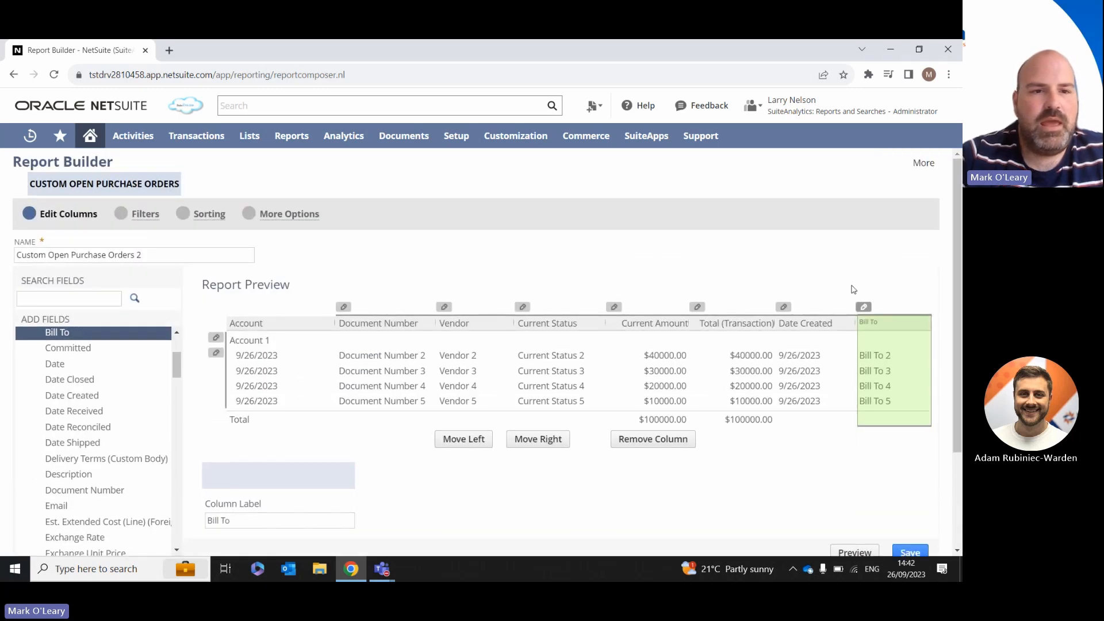
pyautogui.moveTo(174, 361); pyautogui.dragTo(171, 339)
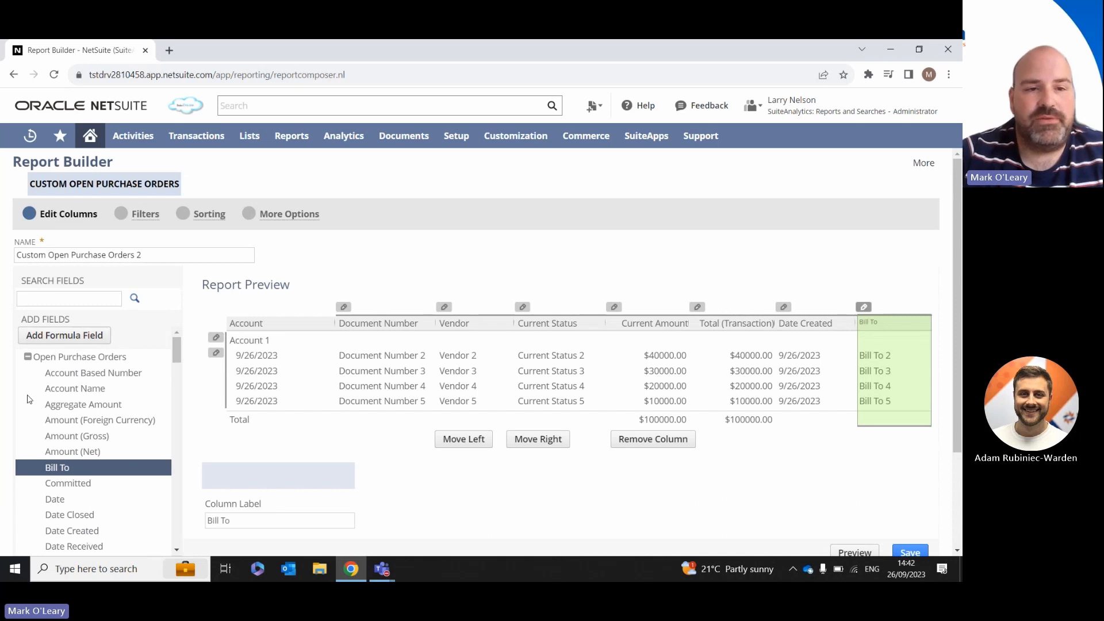
pyautogui.click(65, 335)
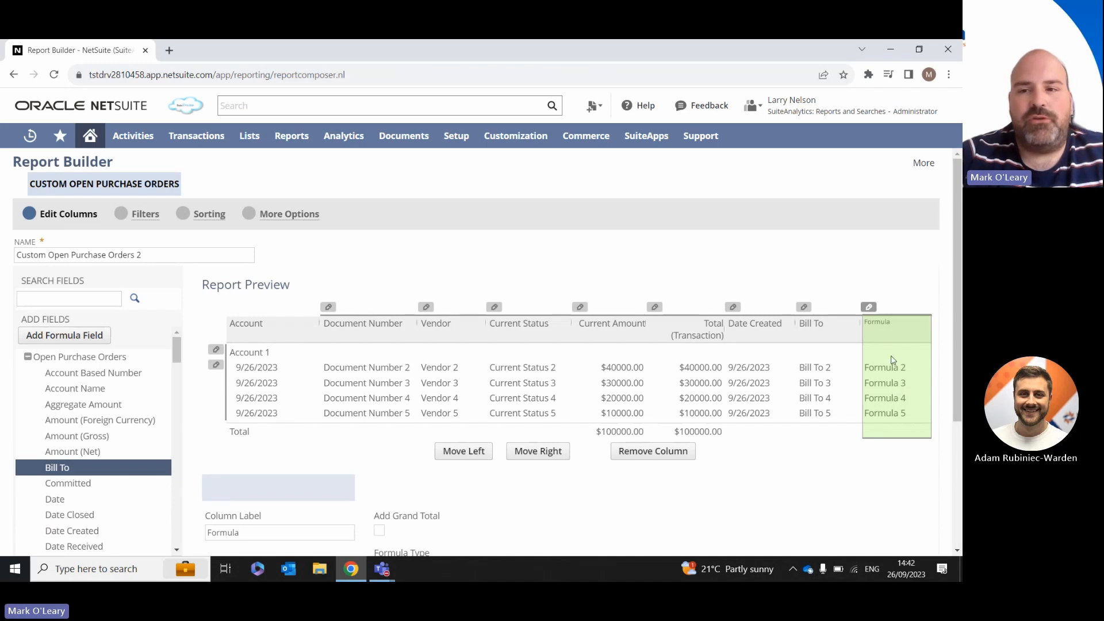
pyautogui.moveTo(896, 340); pyautogui.dragTo(800, 339)
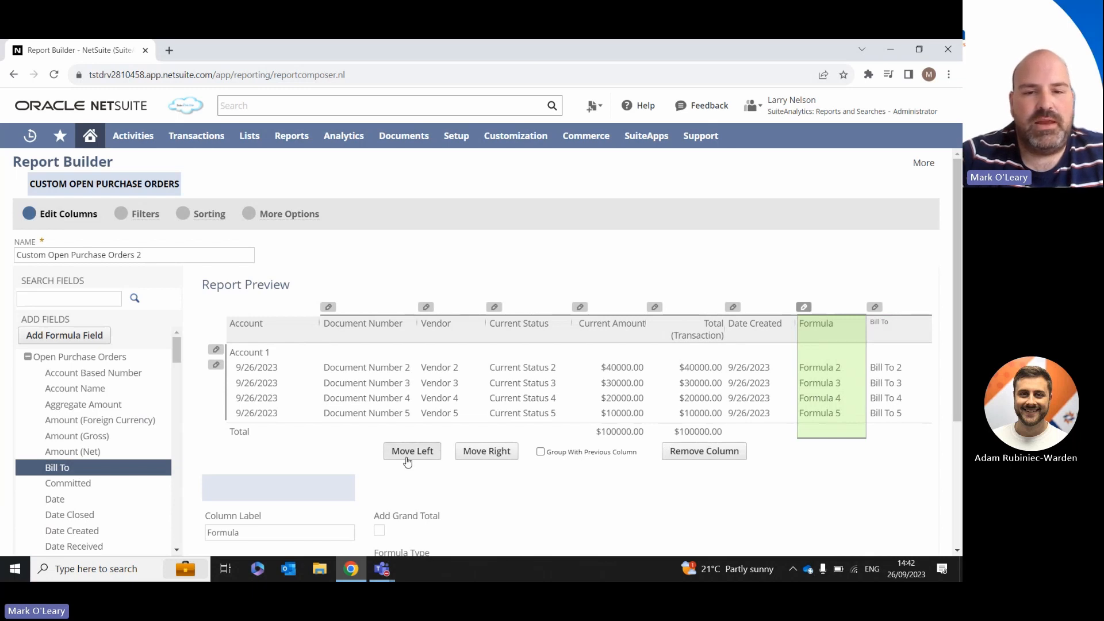
pyautogui.click(427, 457)
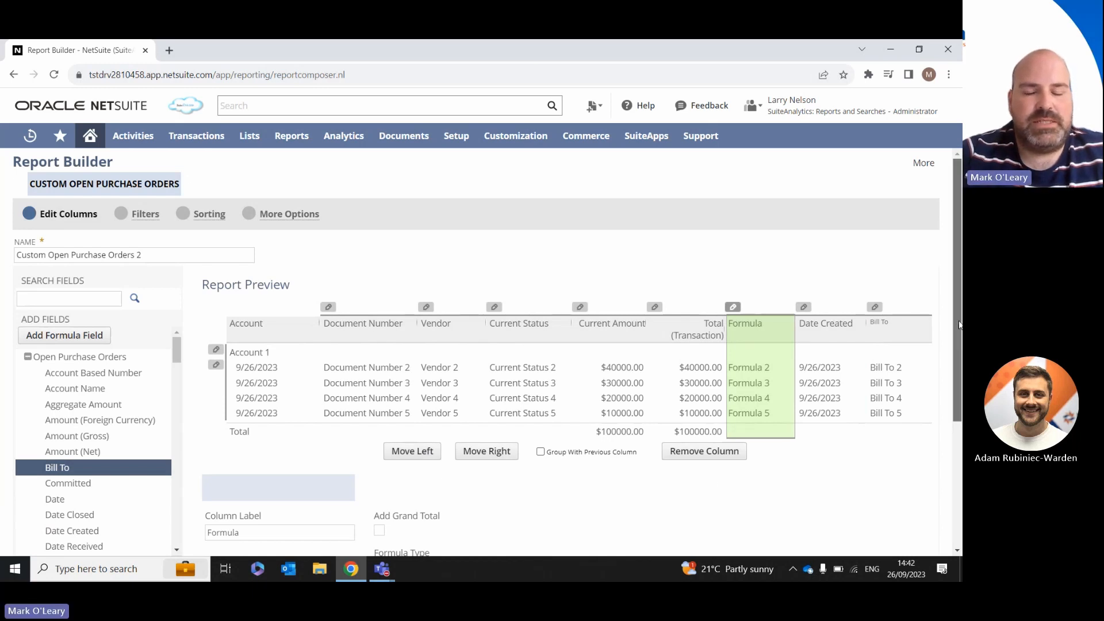
# Step: Add a grand total to the formula column and set its formula type to Sum x+y
pyautogui.moveTo(958, 324); pyautogui.dragTo(958, 445)
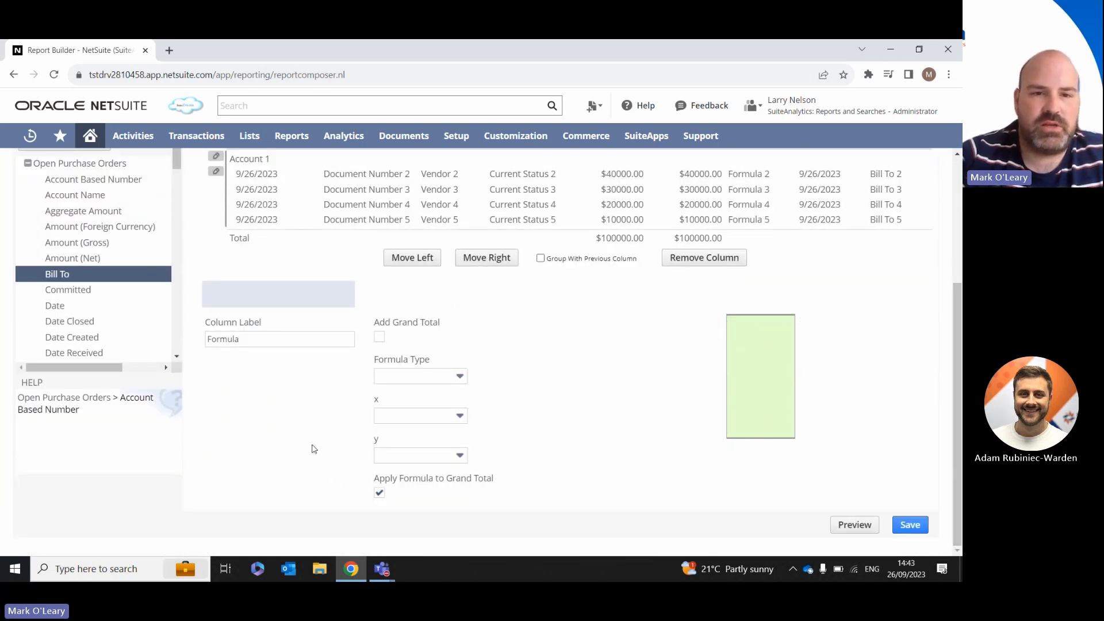
pyautogui.click(222, 338)
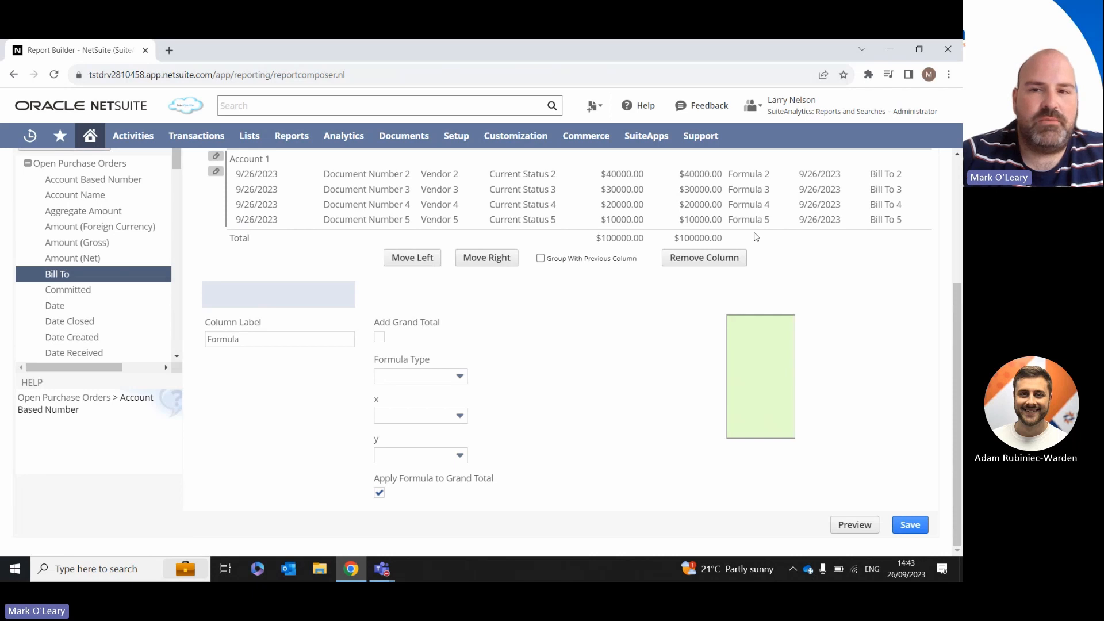
pyautogui.click(379, 338)
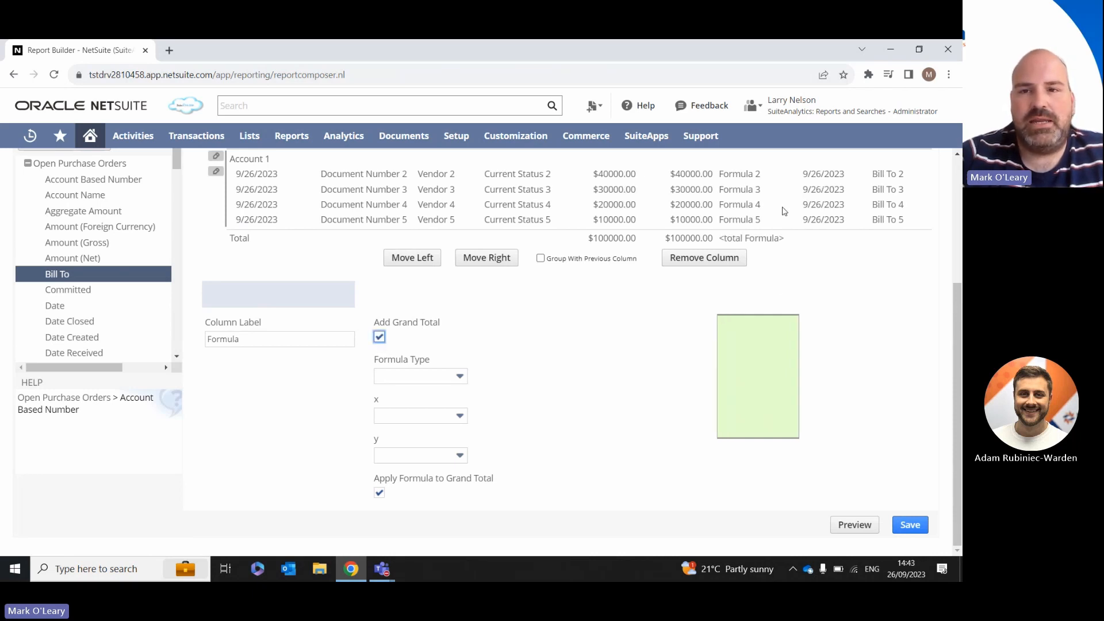
pyautogui.click(431, 379)
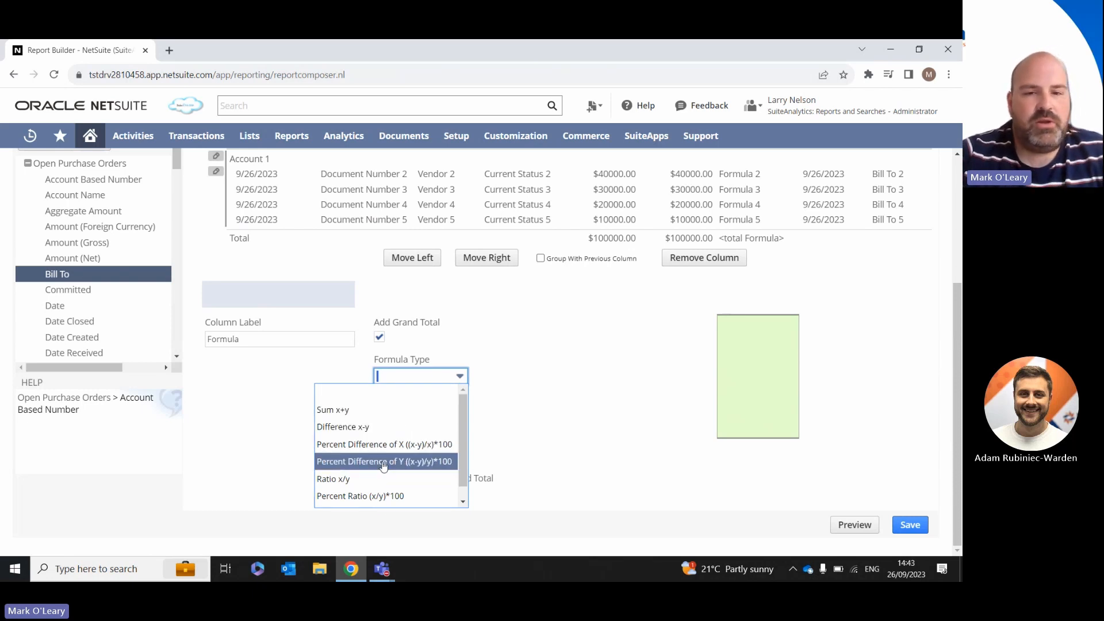
pyautogui.click(357, 414)
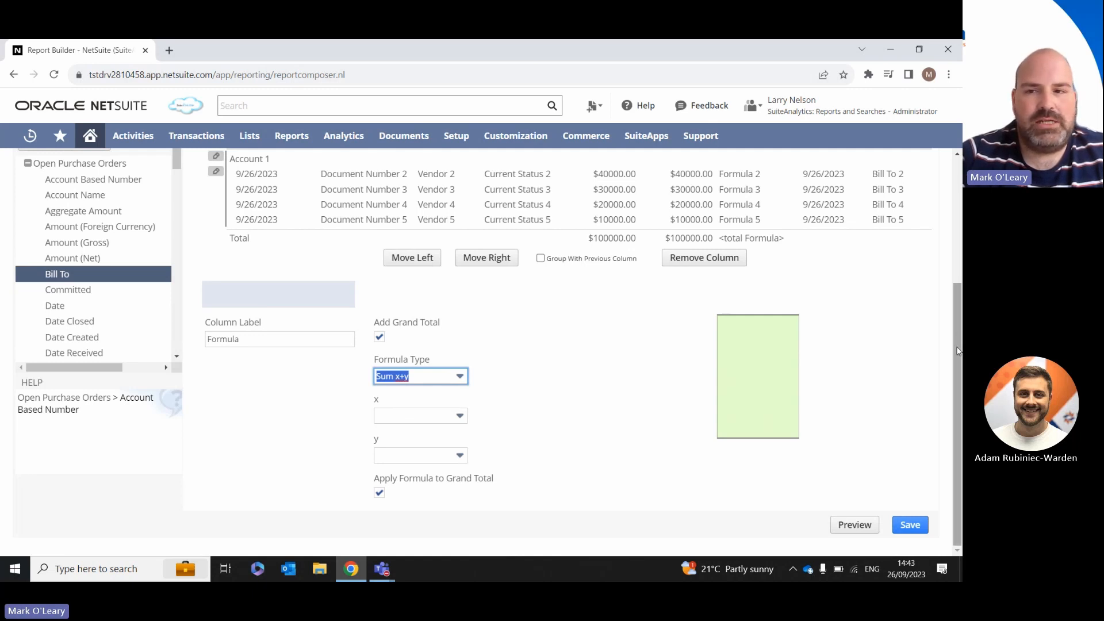
# Step: Set the formula's x to Current Amount and its y to Total (Transaction)
pyautogui.scroll(1, 958, 345)
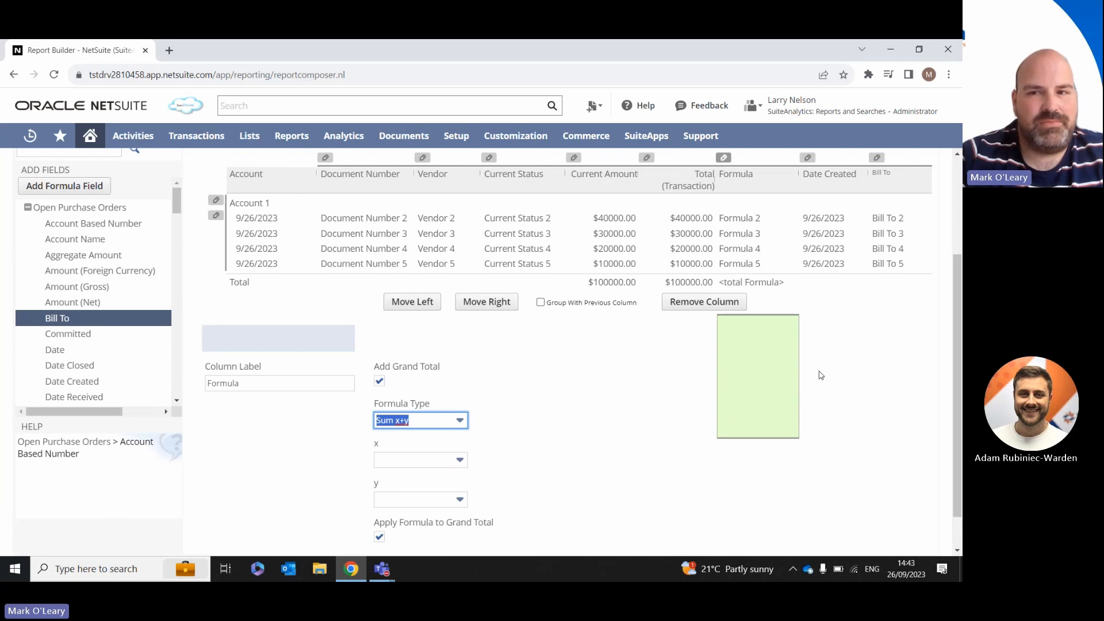
pyautogui.scroll(-1, 957, 362)
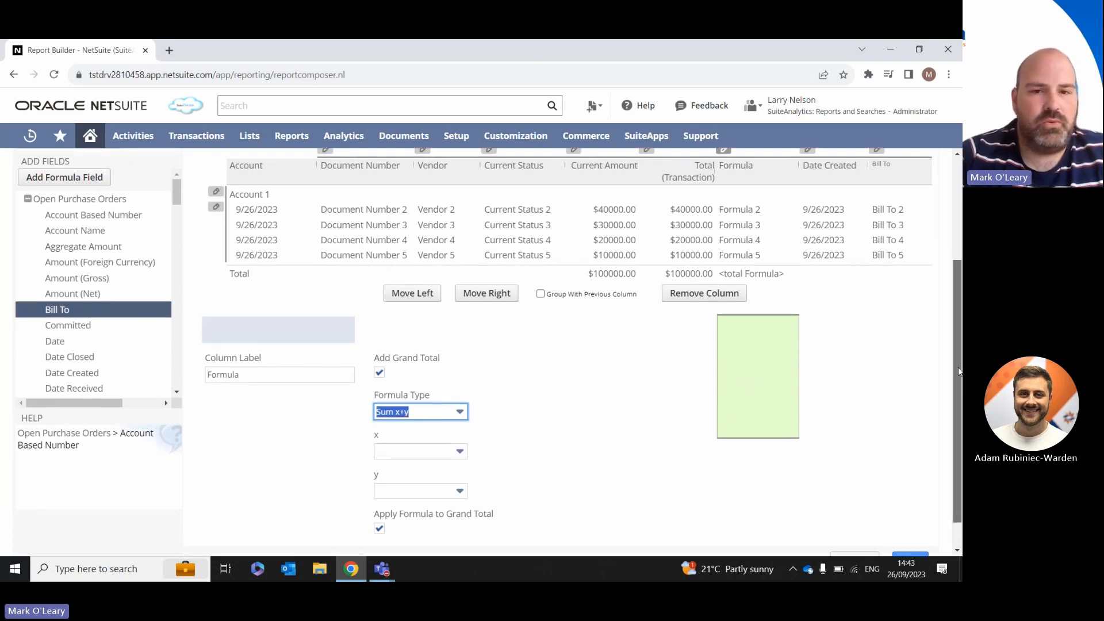
pyautogui.click(452, 440)
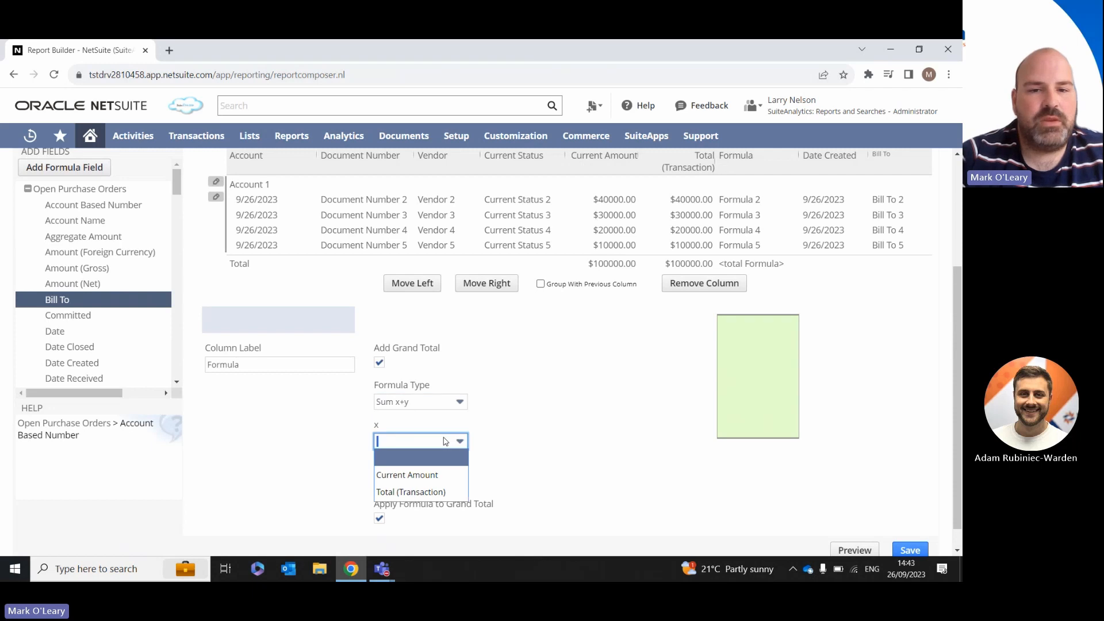
pyautogui.click(420, 475)
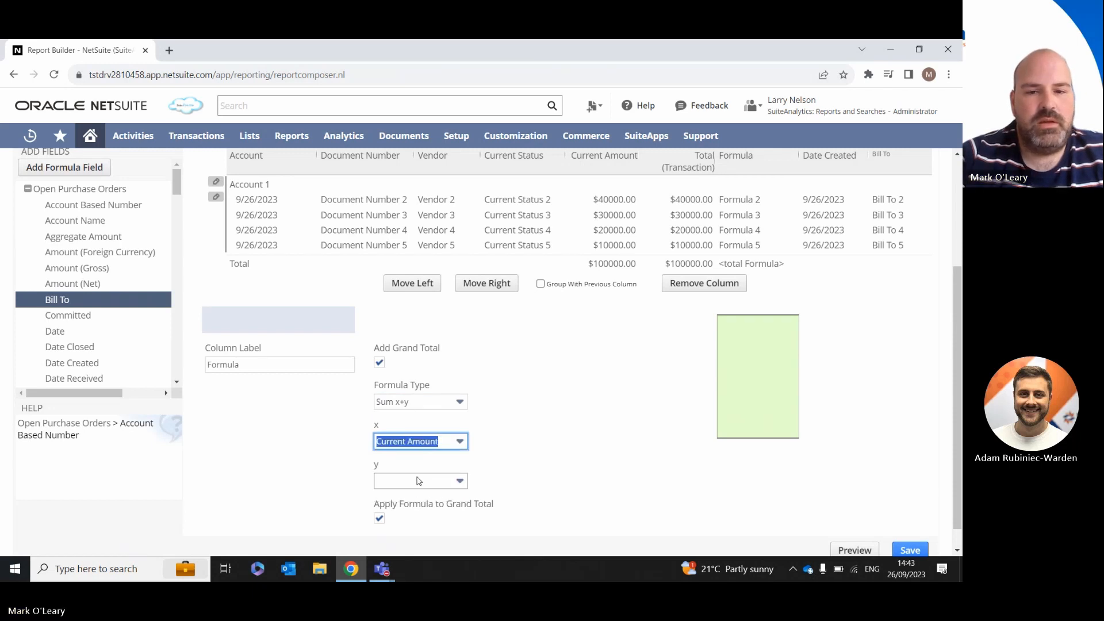
pyautogui.click(420, 481)
pyautogui.click(405, 529)
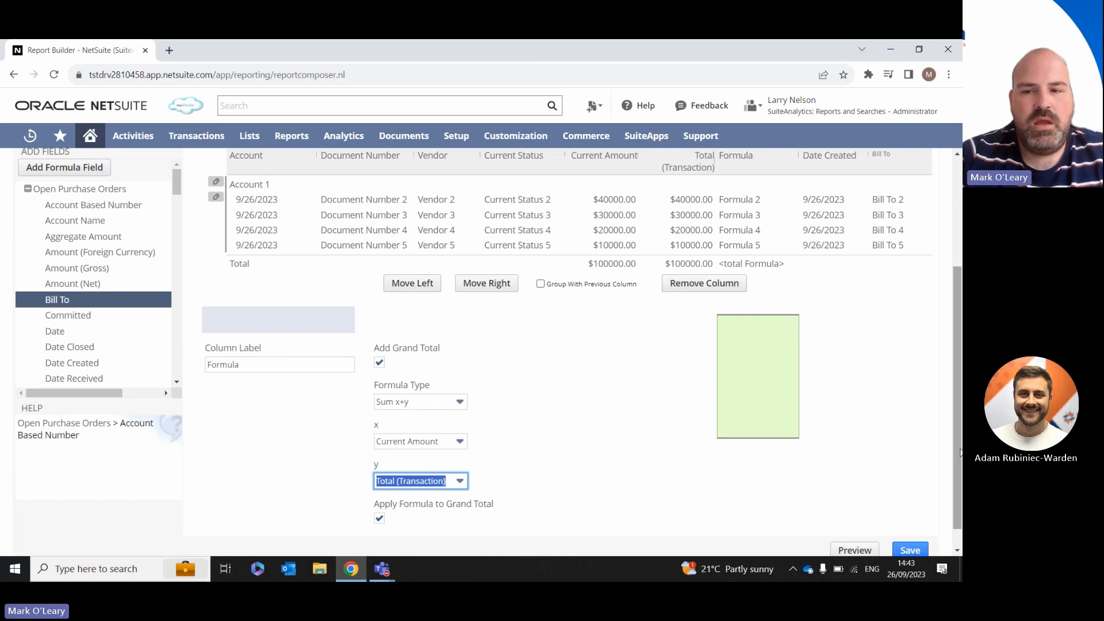
pyautogui.moveTo(960, 452); pyautogui.dragTo(959, 470)
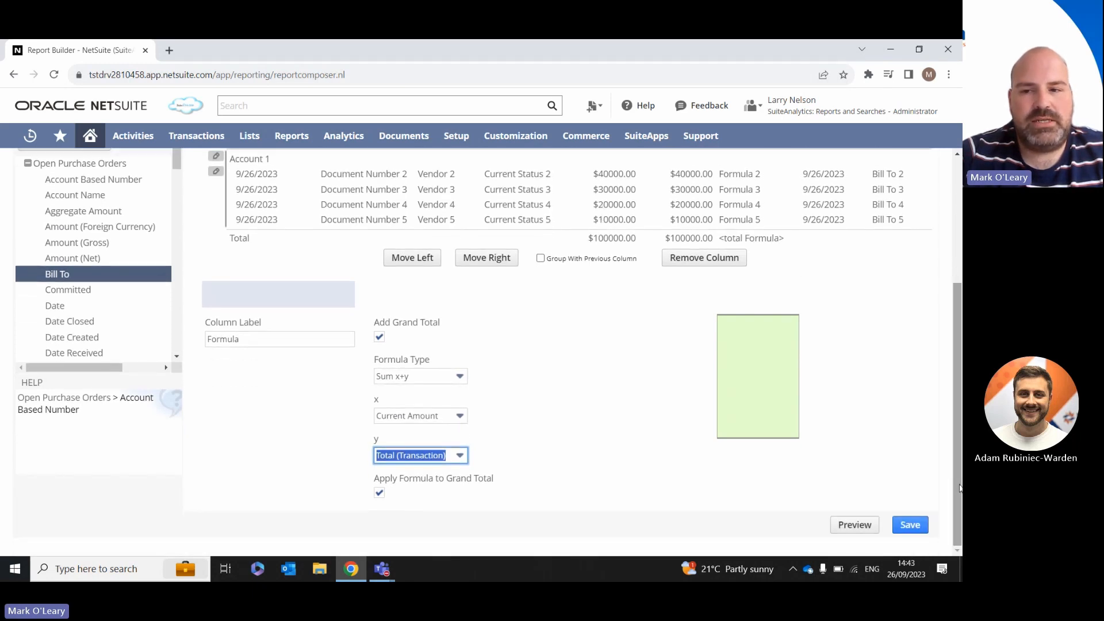
# Step: Preview the customized report, return to its customization and remove the Bill To column
pyautogui.click(853, 525)
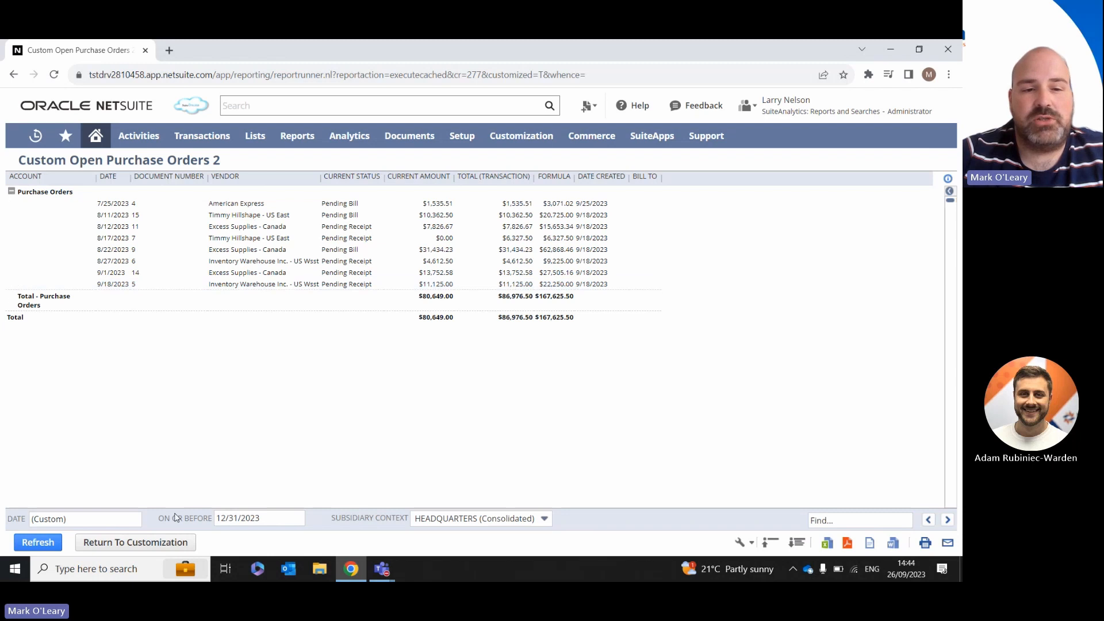
pyautogui.click(123, 544)
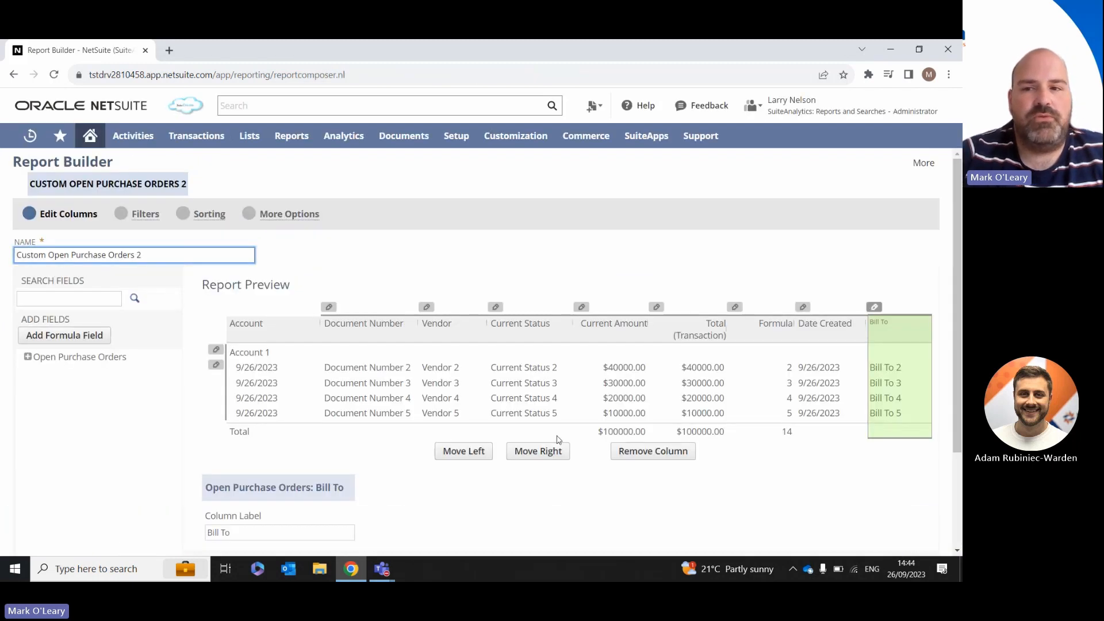
pyautogui.click(655, 455)
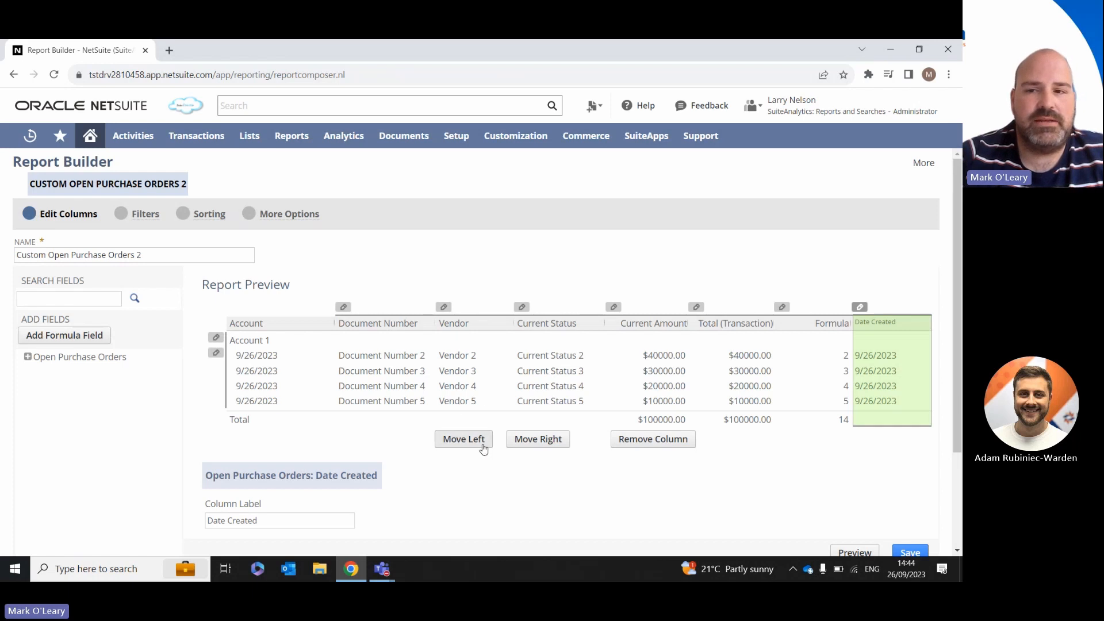
# Step: Change the Date Created column's label to "PO Date Created"
pyautogui.click(264, 520)
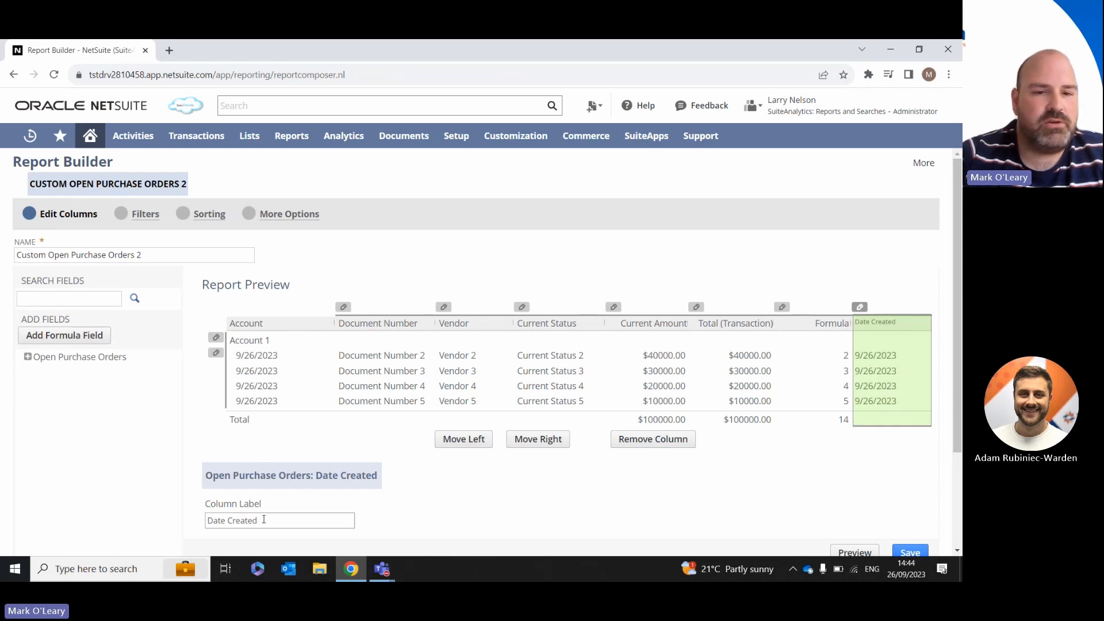
pyautogui.click(208, 521)
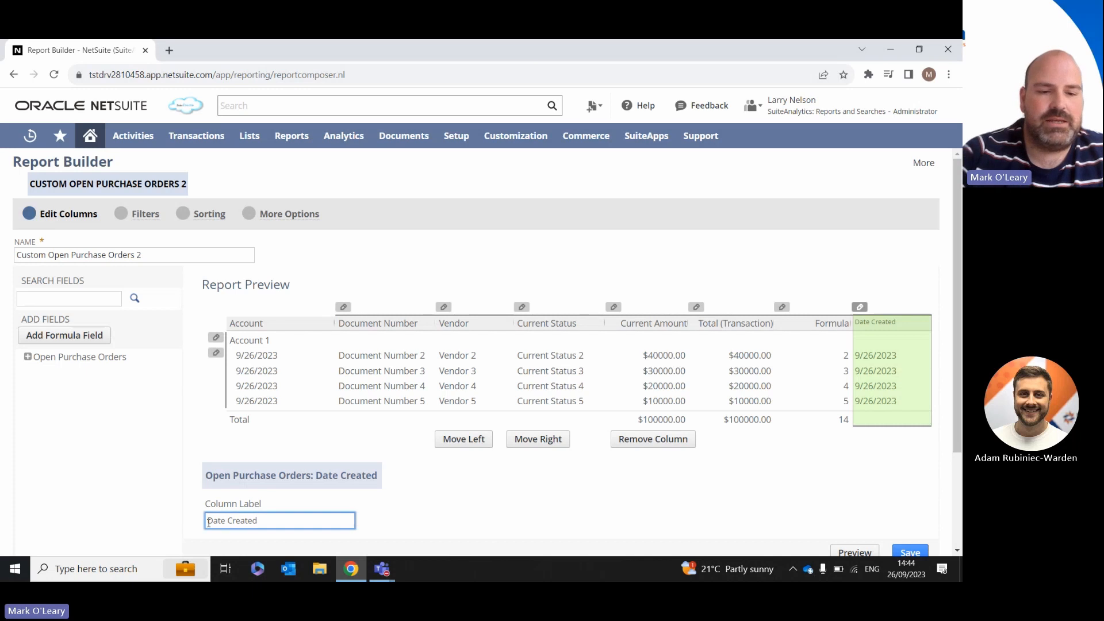
pyautogui.write('PO')
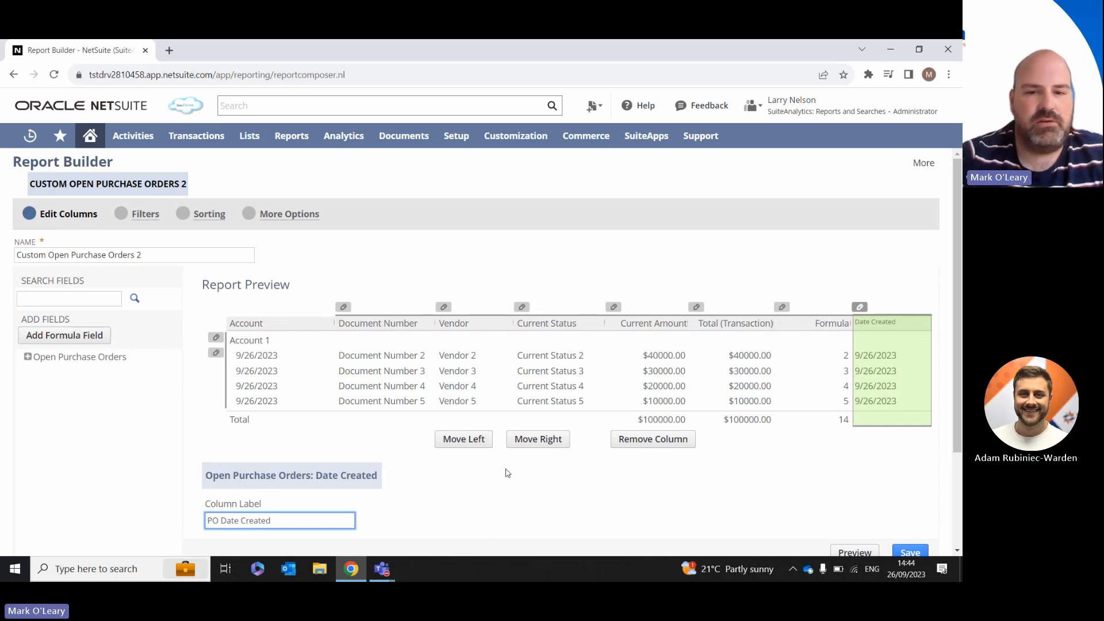
pyautogui.click(555, 493)
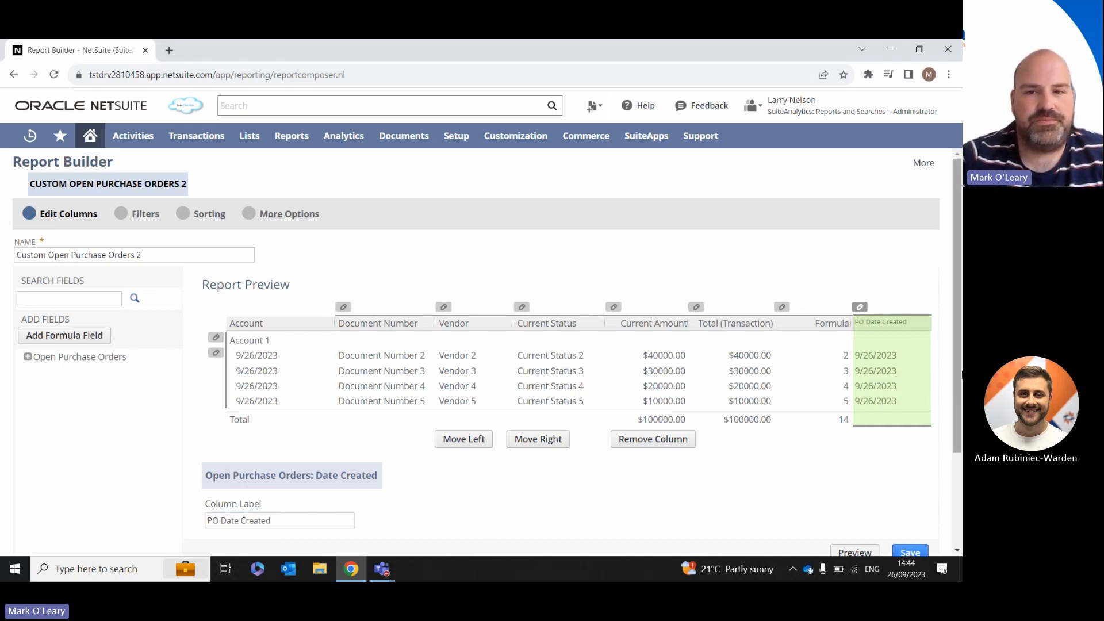
# Step: Turn on Drop Decimals for the Current Amount column and turn it off again
pyautogui.click(674, 327)
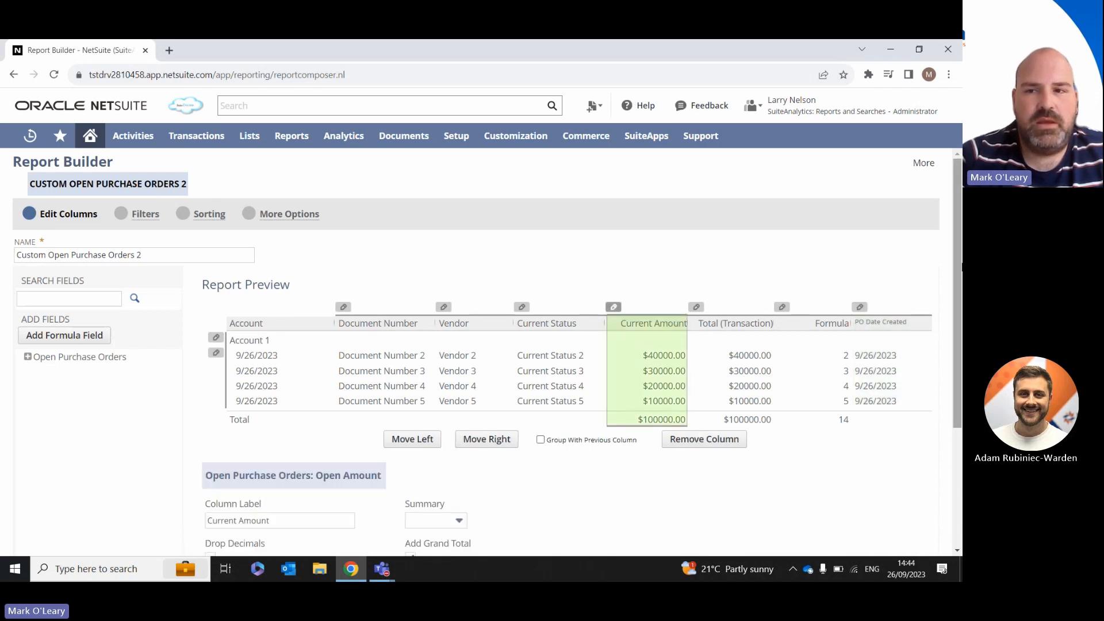
pyautogui.scroll(-3, 959, 274)
pyautogui.moveTo(960, 274); pyautogui.dragTo(960, 388)
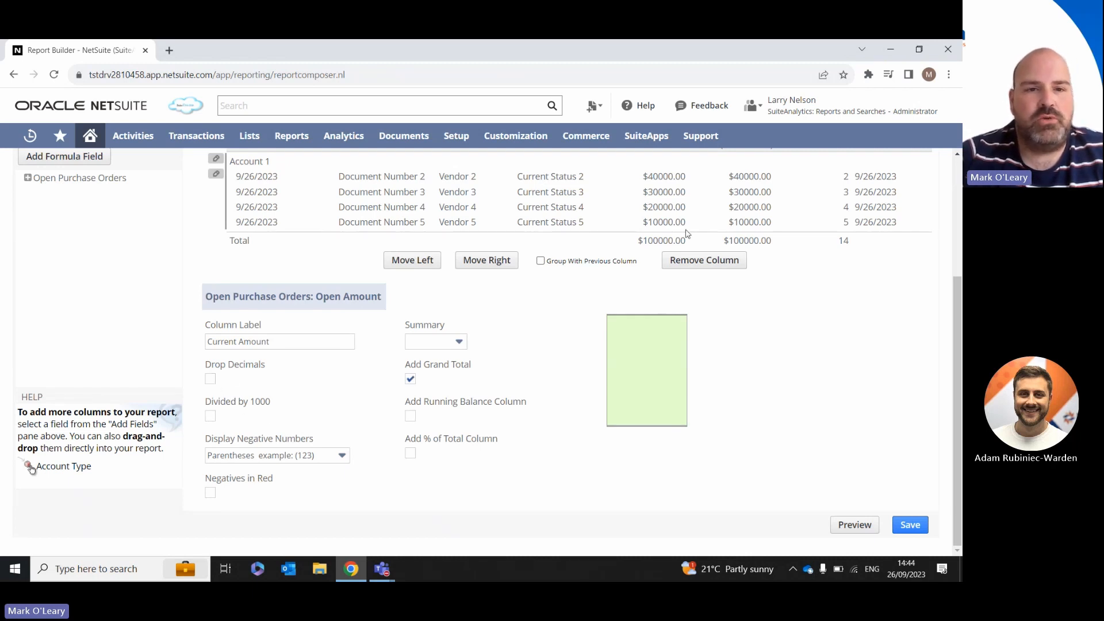
pyautogui.click(210, 381)
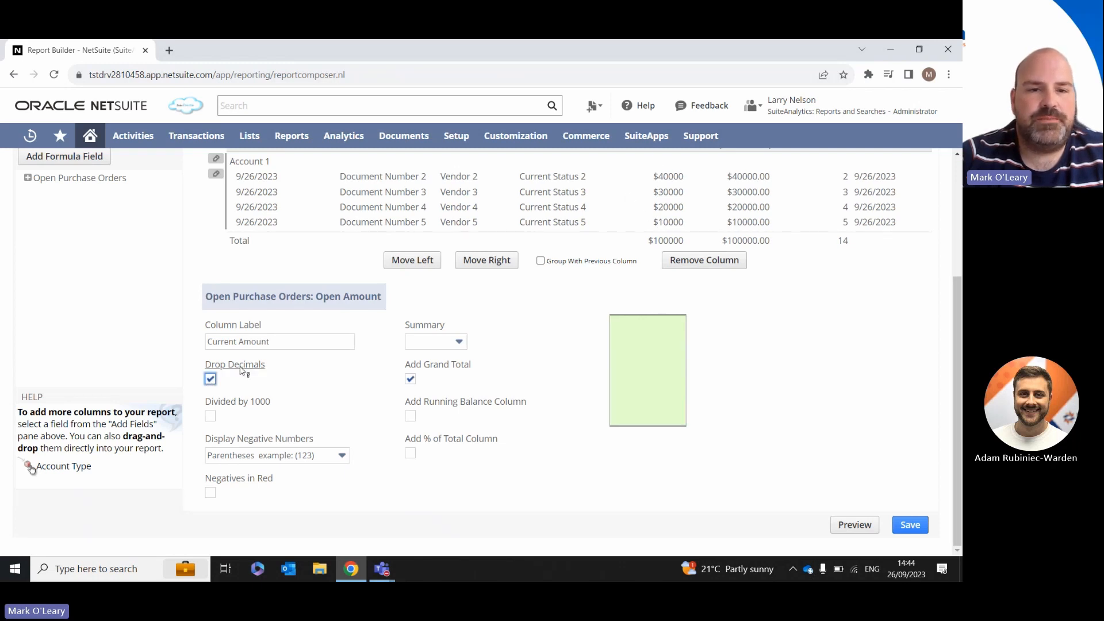
pyautogui.click(210, 379)
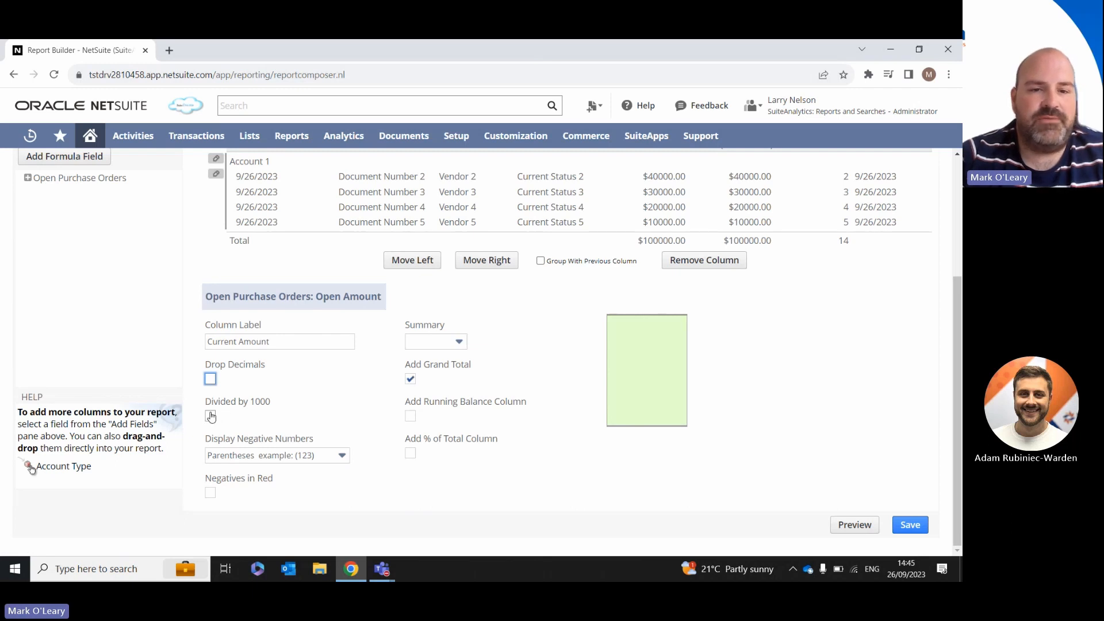
# Step: Turn Divided by 1000 on and off for the Current Amount column and review its negative number display formats
pyautogui.click(210, 415)
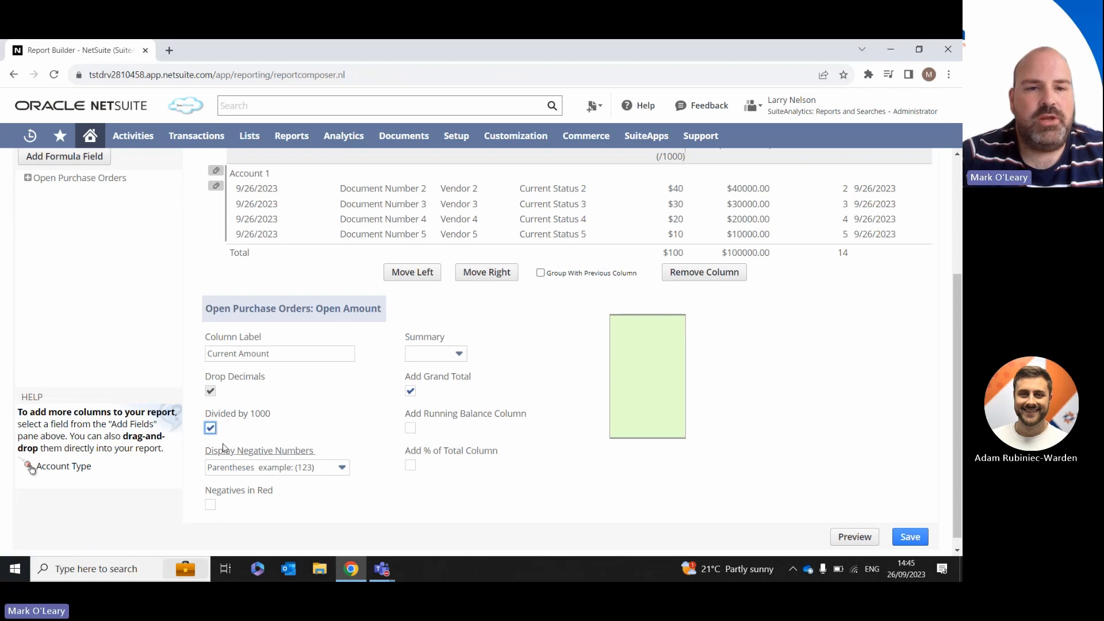
pyautogui.click(210, 428)
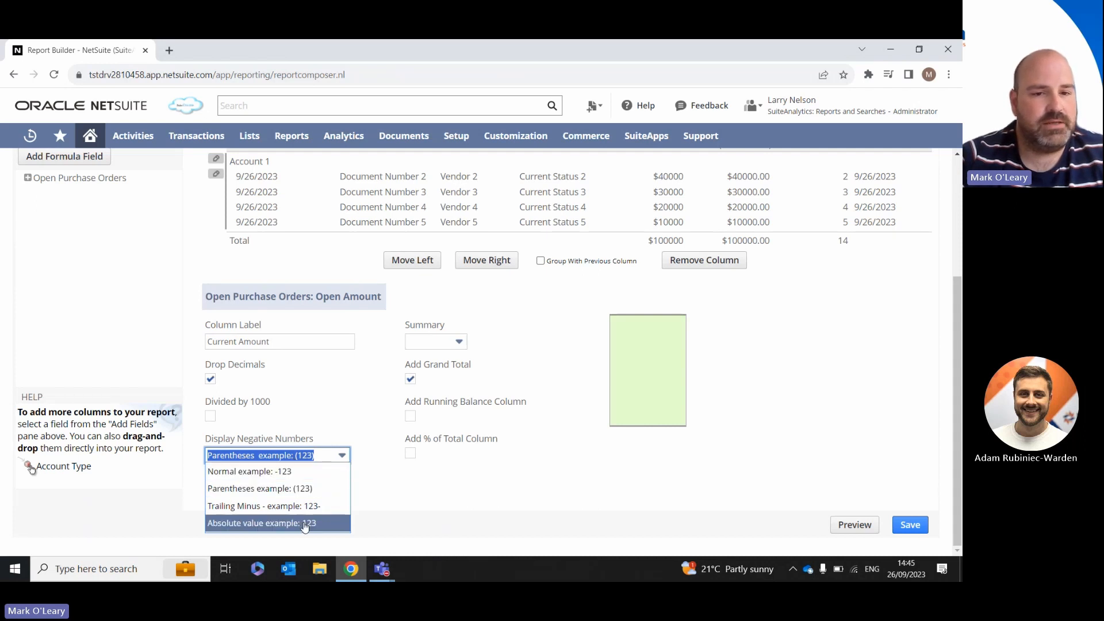
pyautogui.click(403, 502)
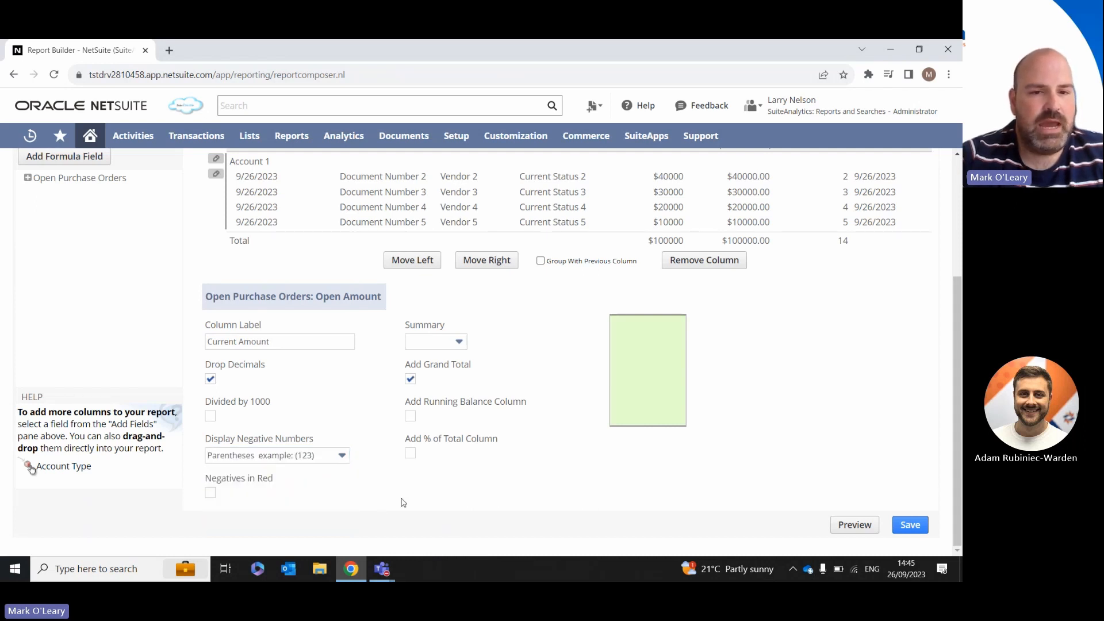
# Step: For Current Amount, turn on Negatives in Red, Add % of Total Column and Add Running Balance Column, and review the Summary options
pyautogui.click(210, 498)
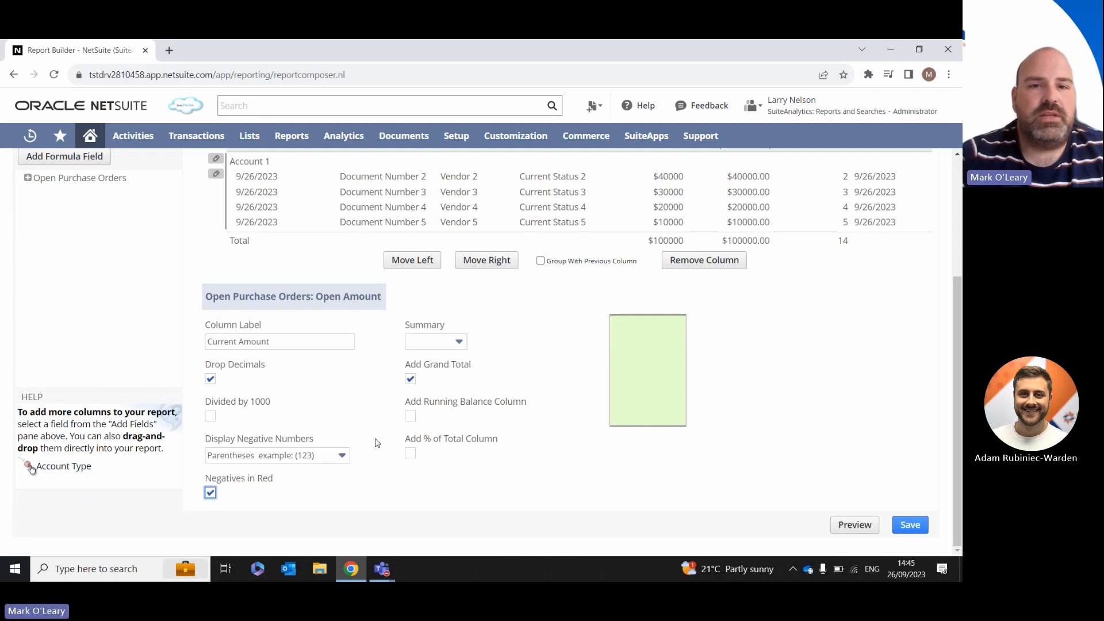
pyautogui.click(460, 343)
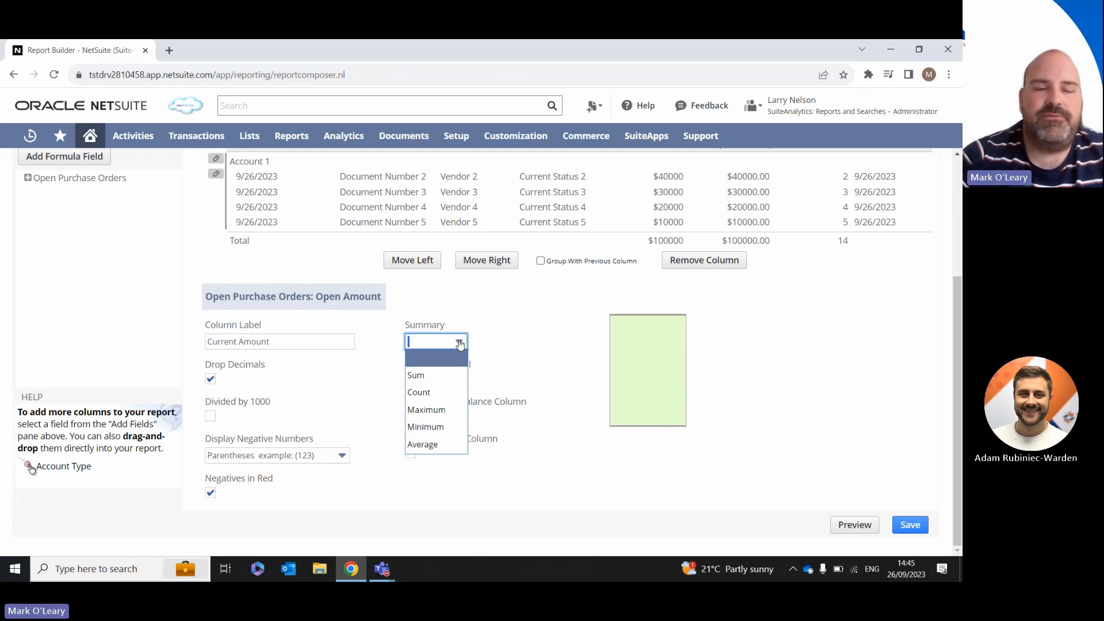
pyautogui.click(525, 343)
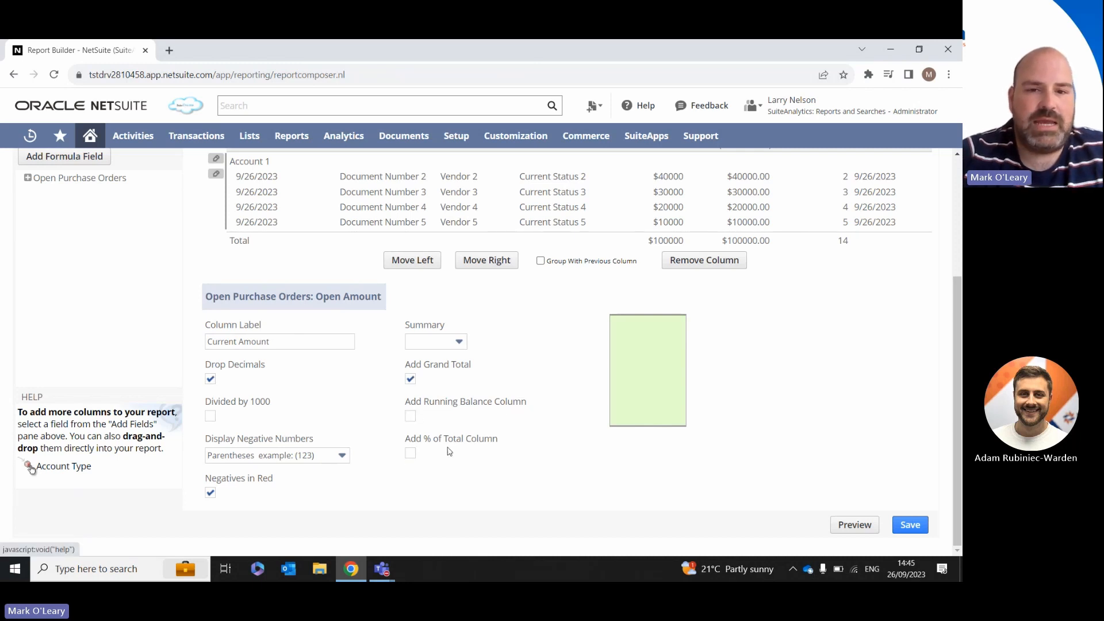
pyautogui.click(410, 454)
pyautogui.click(410, 416)
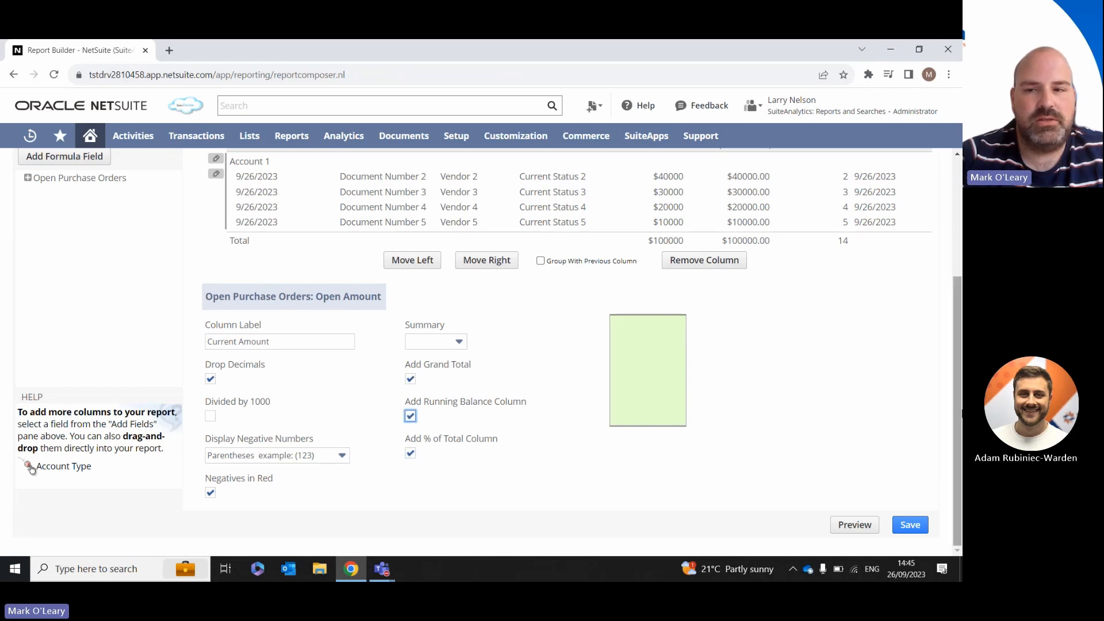
# Step: Preview the customized open purchase orders report and return to its customization
pyautogui.moveTo(958, 407)
pyautogui.mouseDown()
pyautogui.moveTo(959, 390)
pyautogui.moveTo(957, 409)
pyautogui.mouseUp()
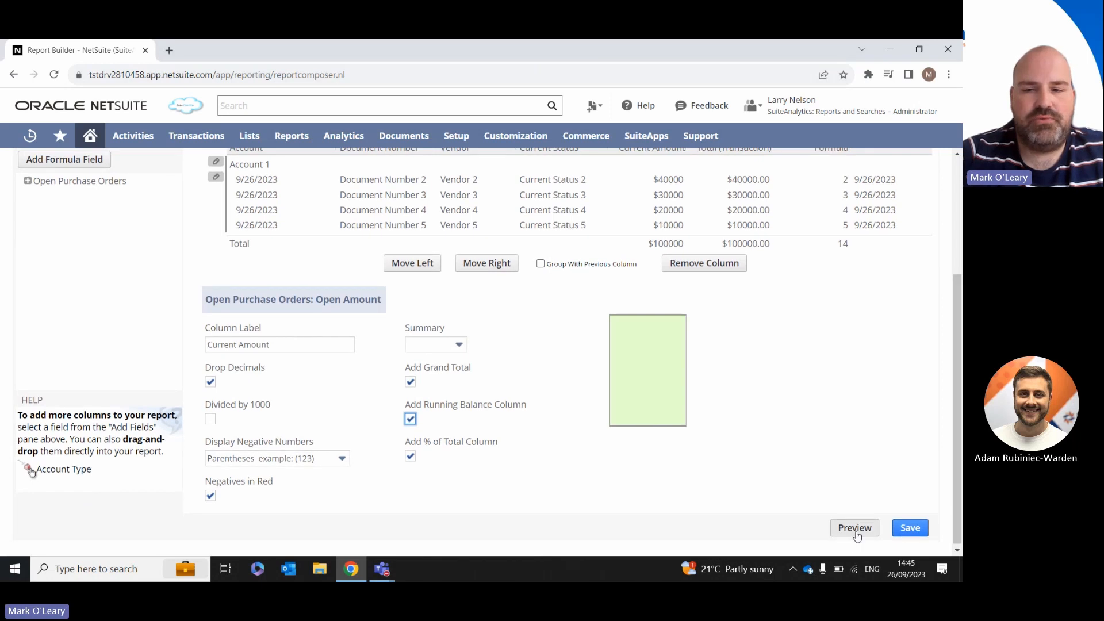
pyautogui.click(856, 533)
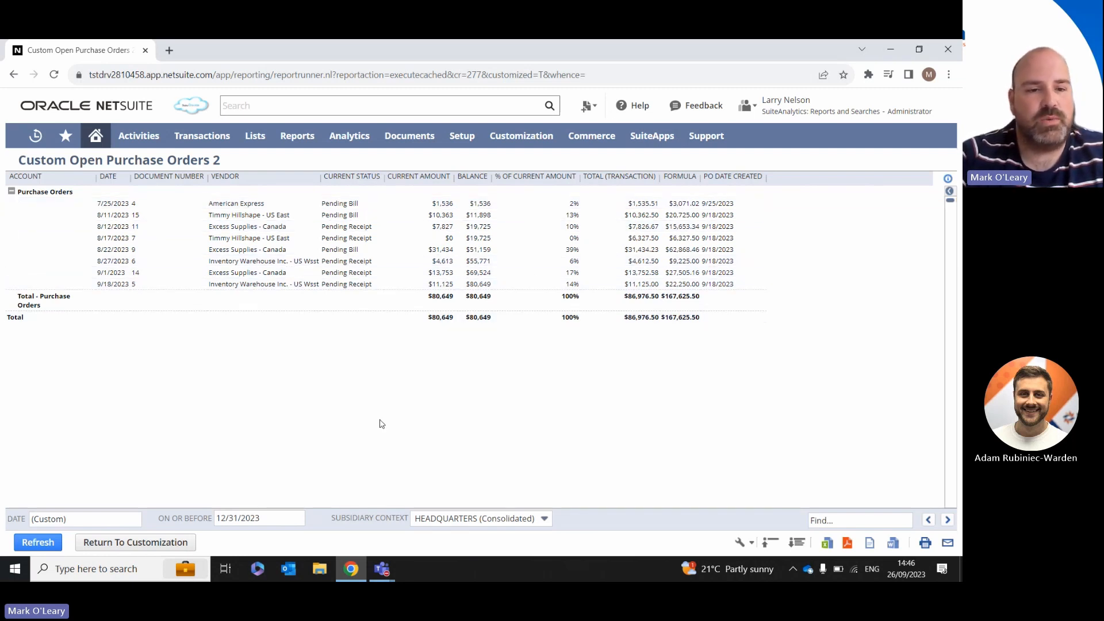
pyautogui.click(164, 546)
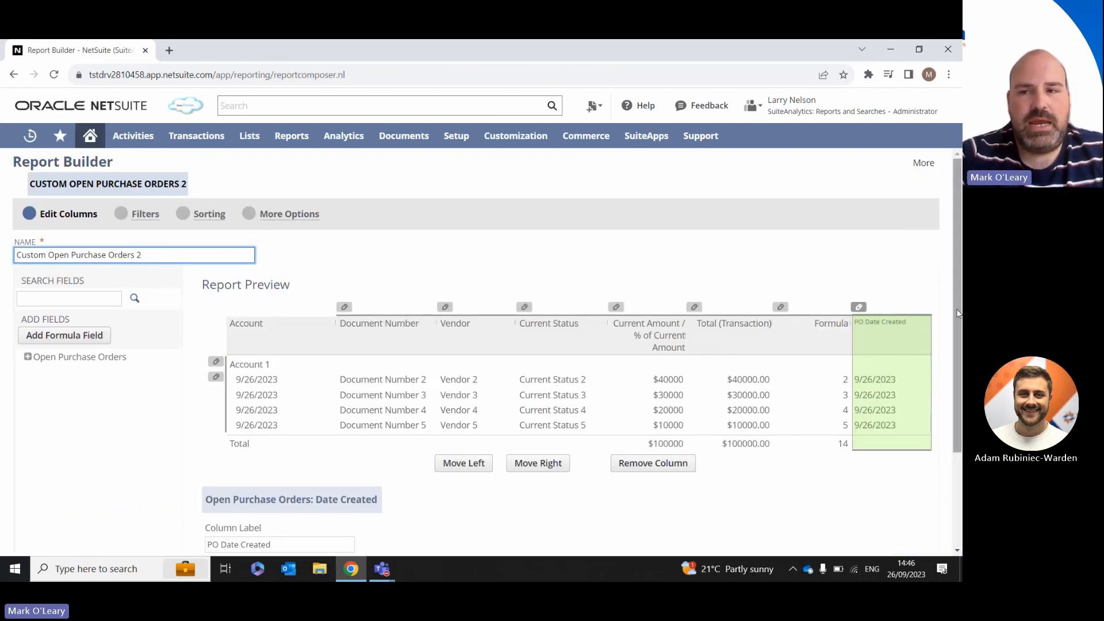
pyautogui.scroll(-3, 957, 314)
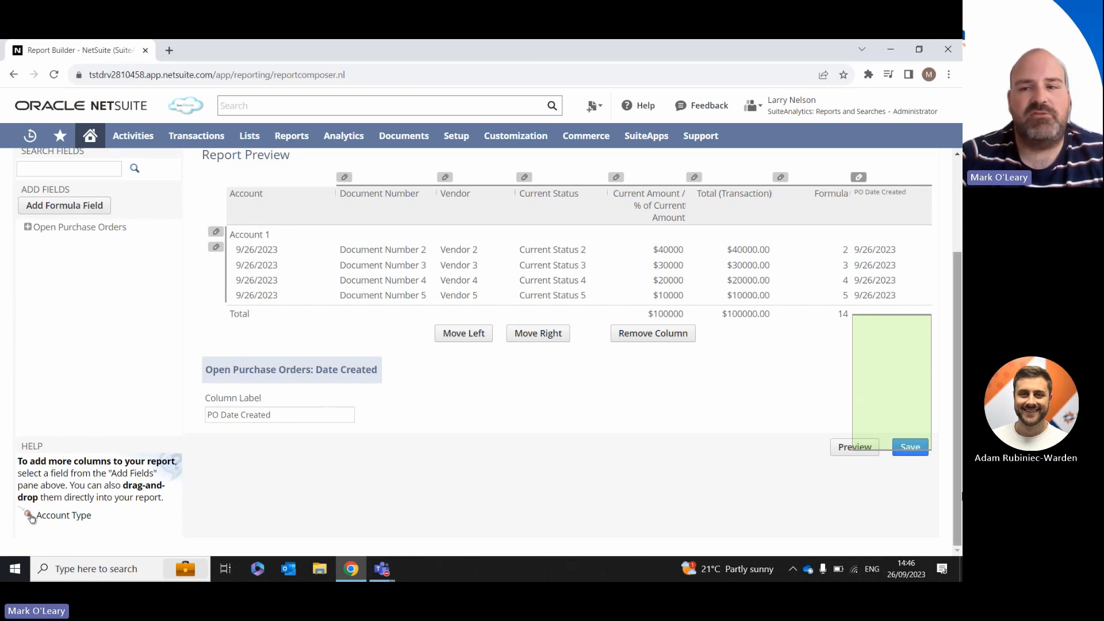
pyautogui.scroll(3, 957, 402)
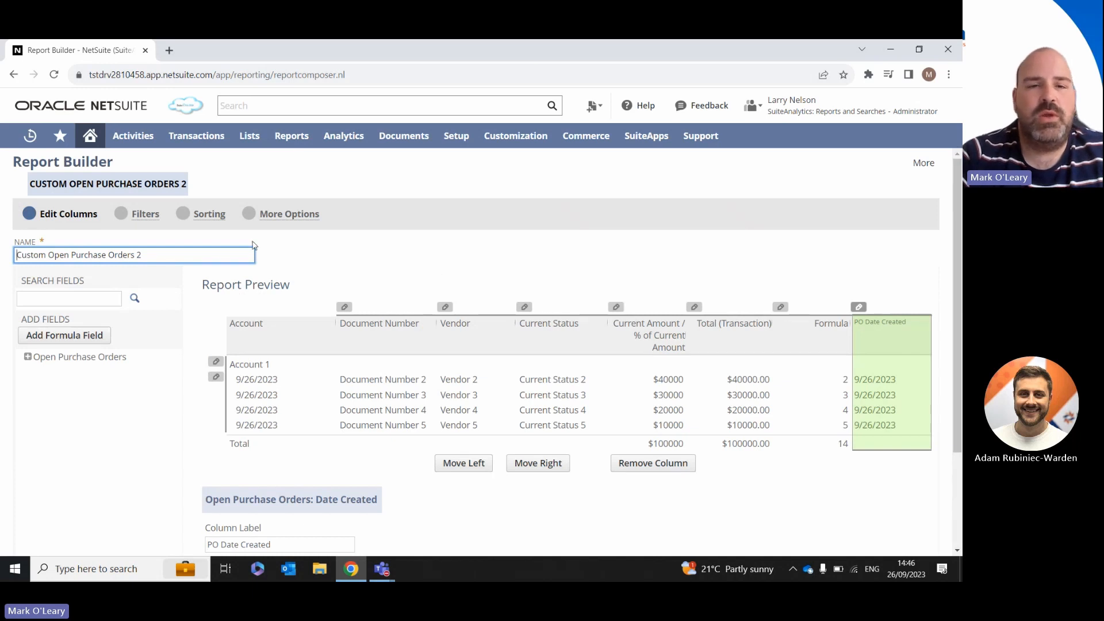
pyautogui.moveTo(301, 144)
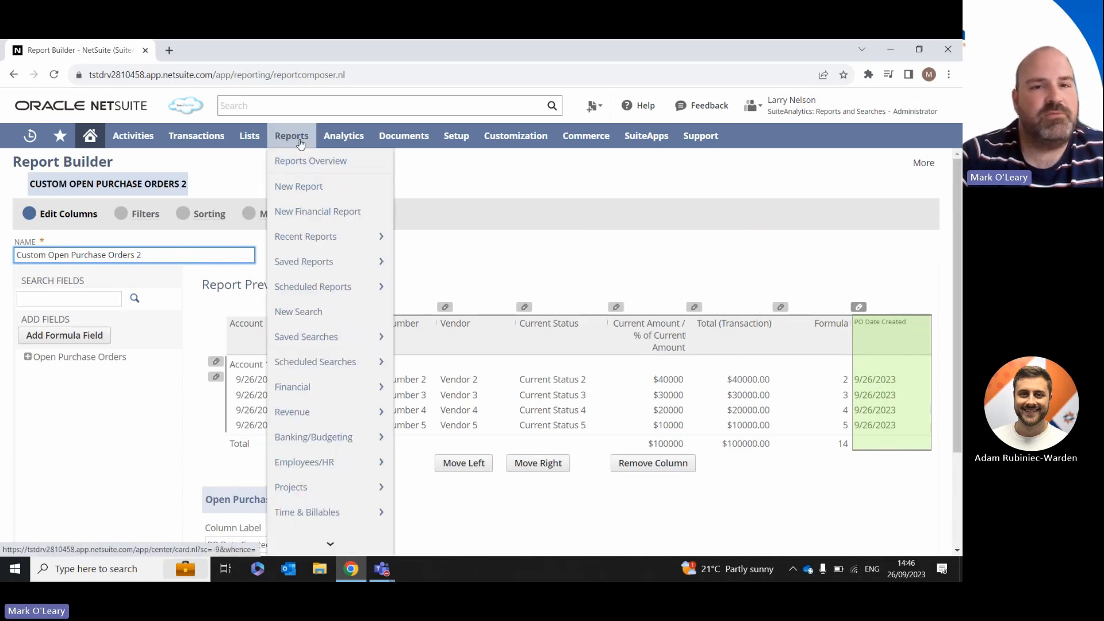
pyautogui.moveTo(316, 263)
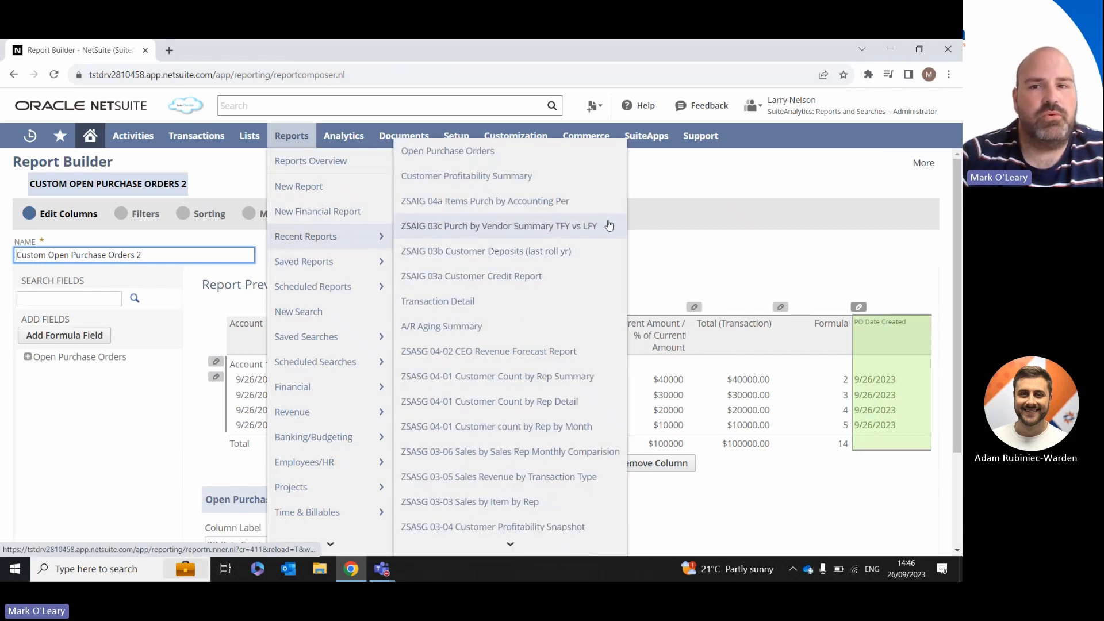
pyautogui.click(717, 181)
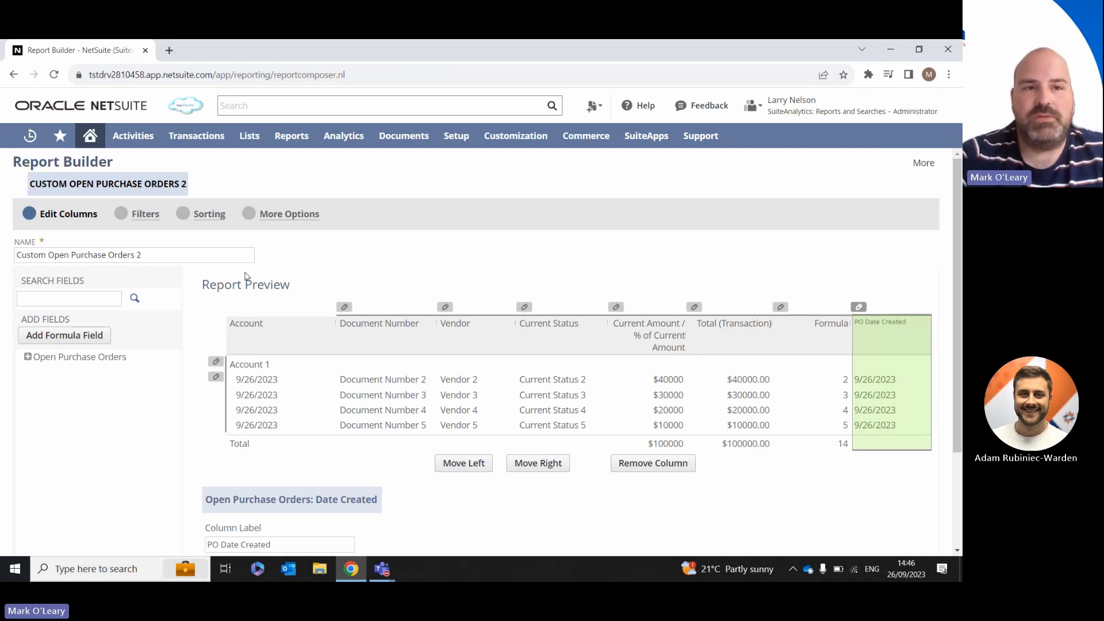
# Step: Start a new report on the Purchases metric from the home page and title it "Custom Purchases Summary 2"
pyautogui.click(91, 139)
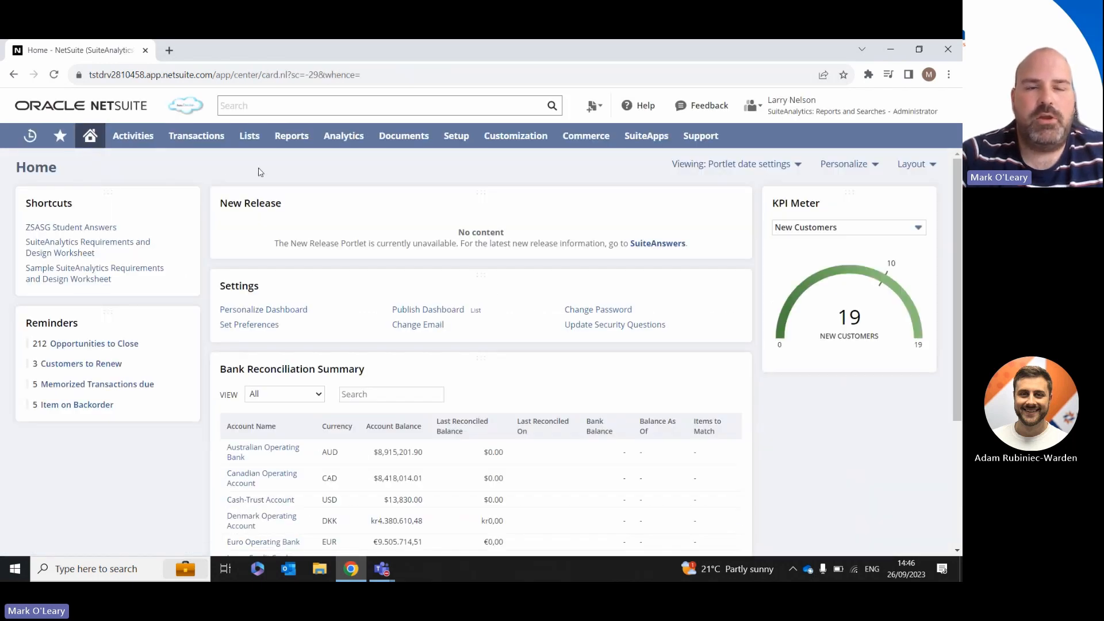
pyautogui.moveTo(291, 141)
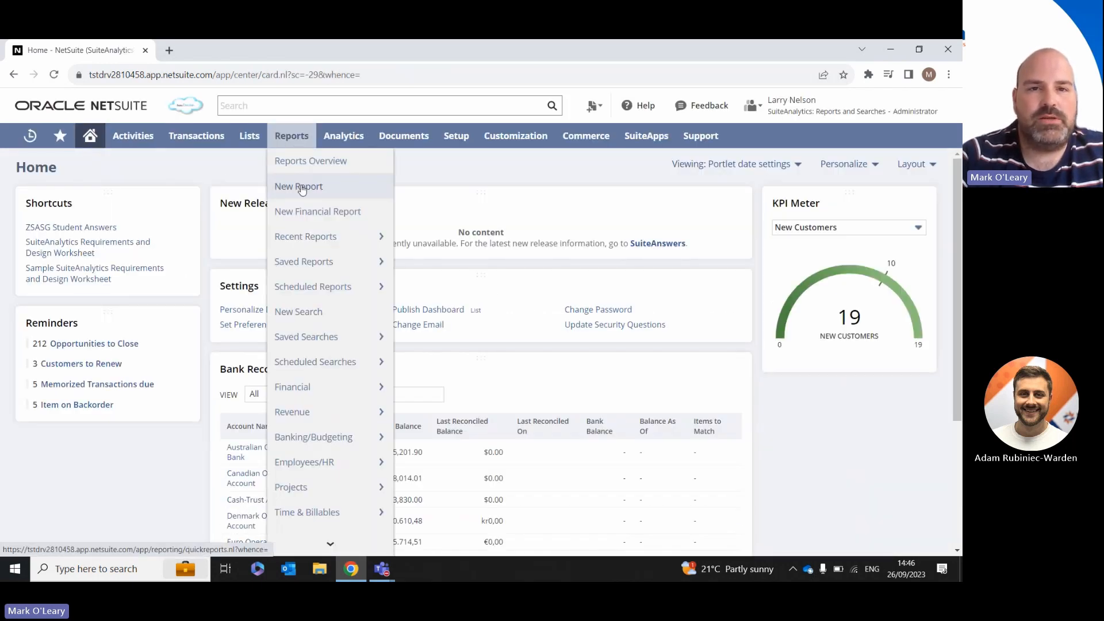
pyautogui.click(326, 190)
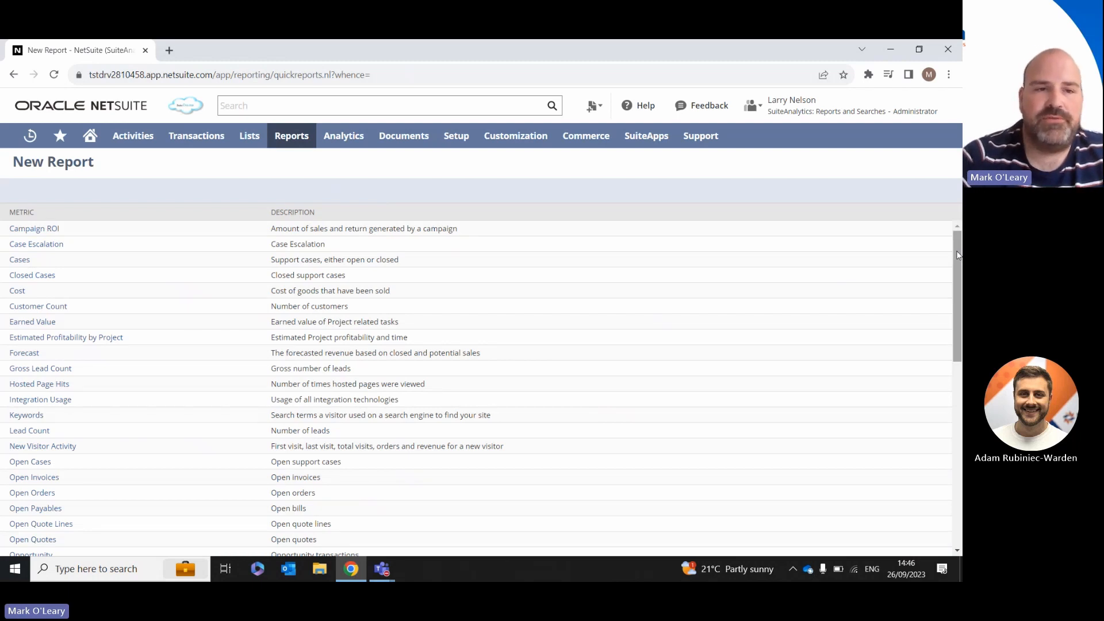
pyautogui.moveTo(959, 255); pyautogui.dragTo(959, 286)
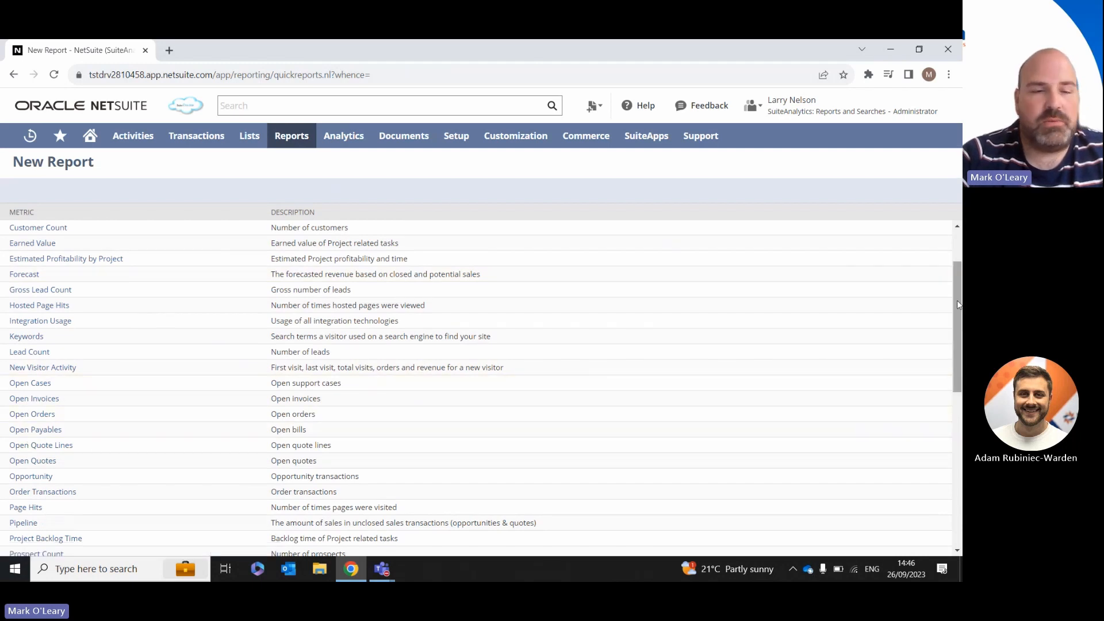
pyautogui.moveTo(958, 306); pyautogui.dragTo(959, 319)
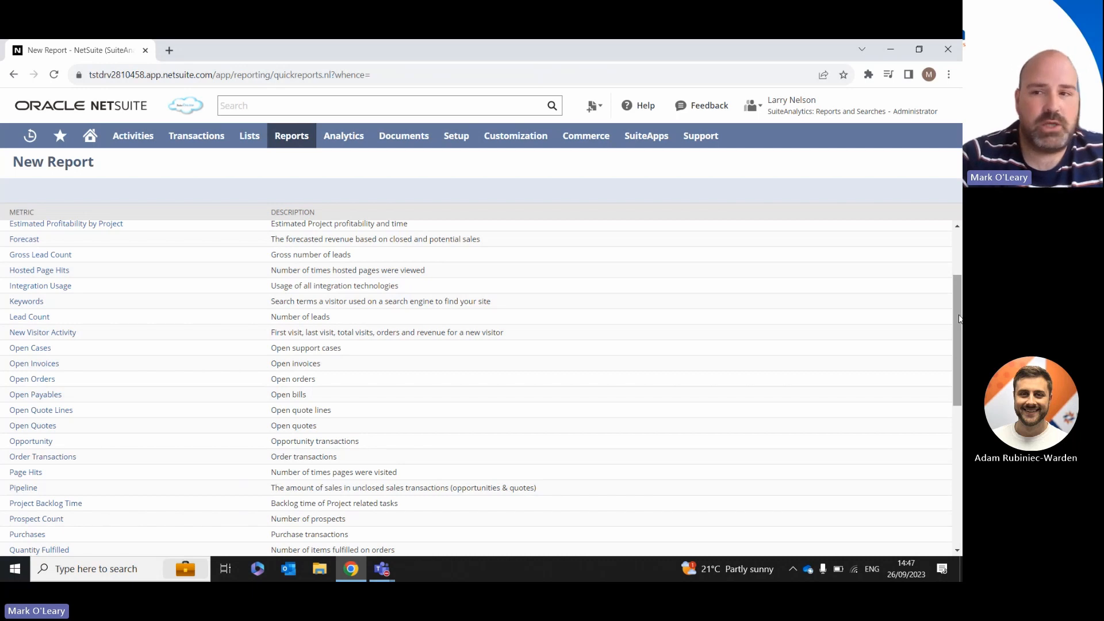
pyautogui.moveTo(958, 316); pyautogui.dragTo(961, 420)
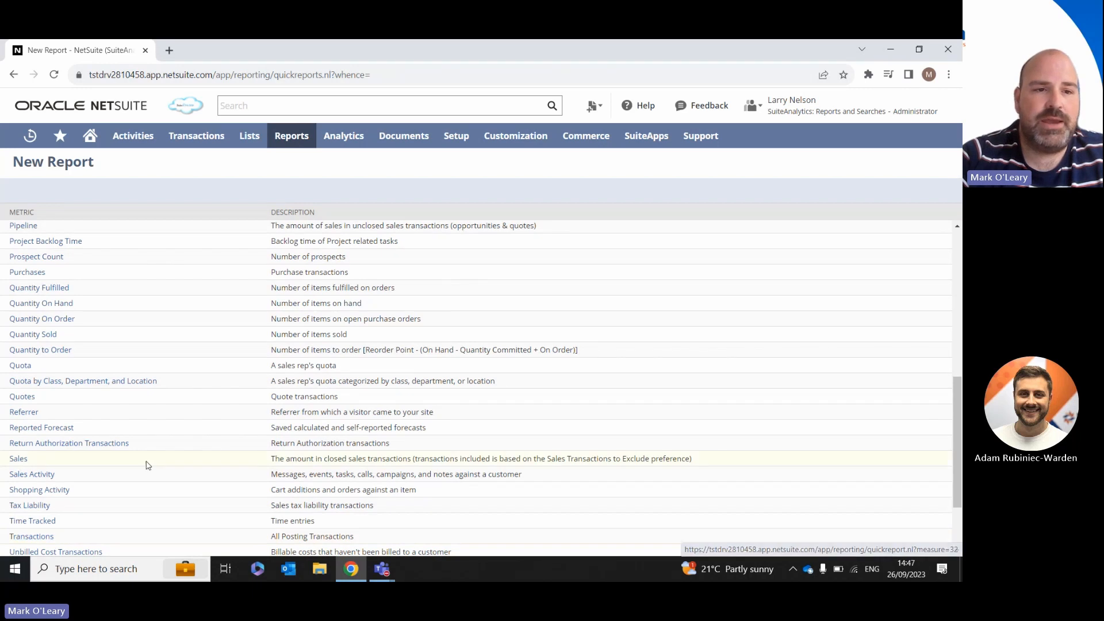
pyautogui.click(22, 273)
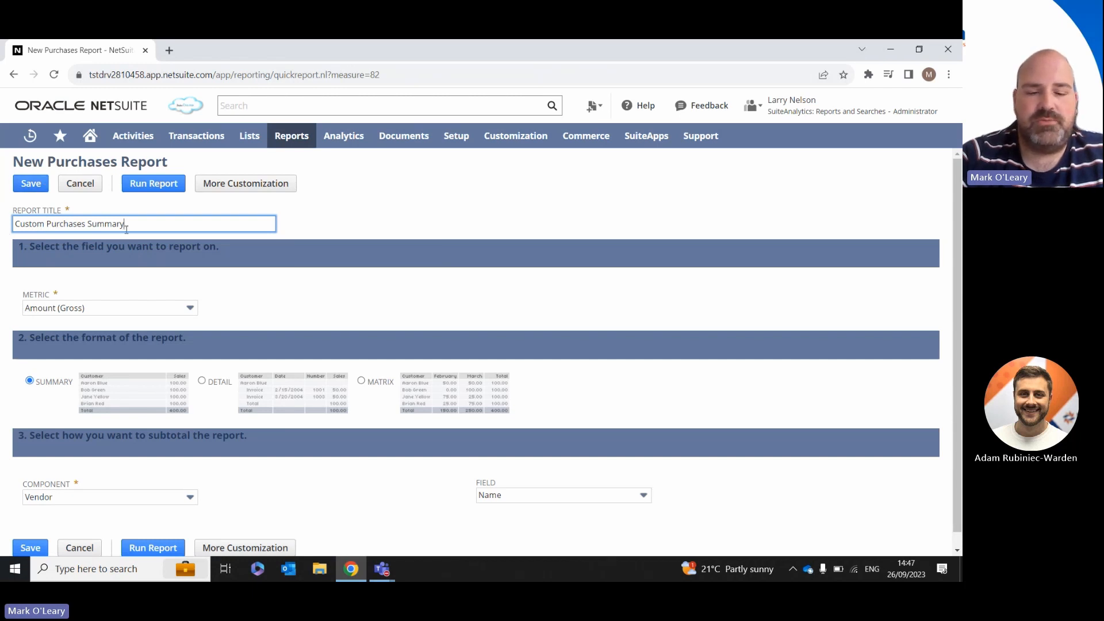
pyautogui.write('2')
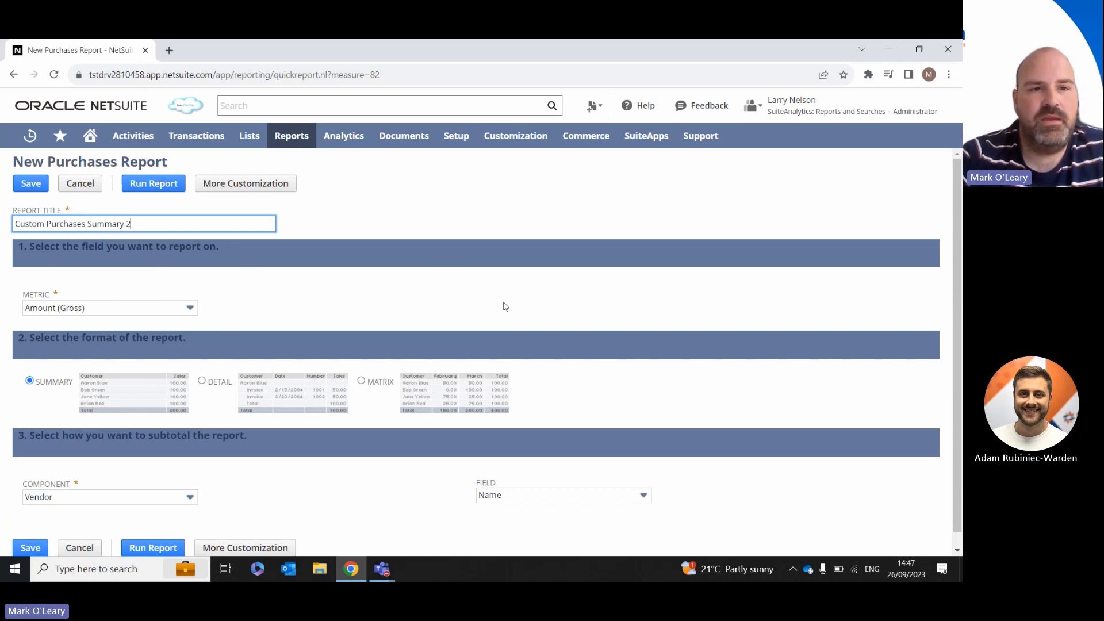
# Step: Read the field help on report formats, set the purchases report's format to Detail and run it
pyautogui.scroll(-1, 959, 256)
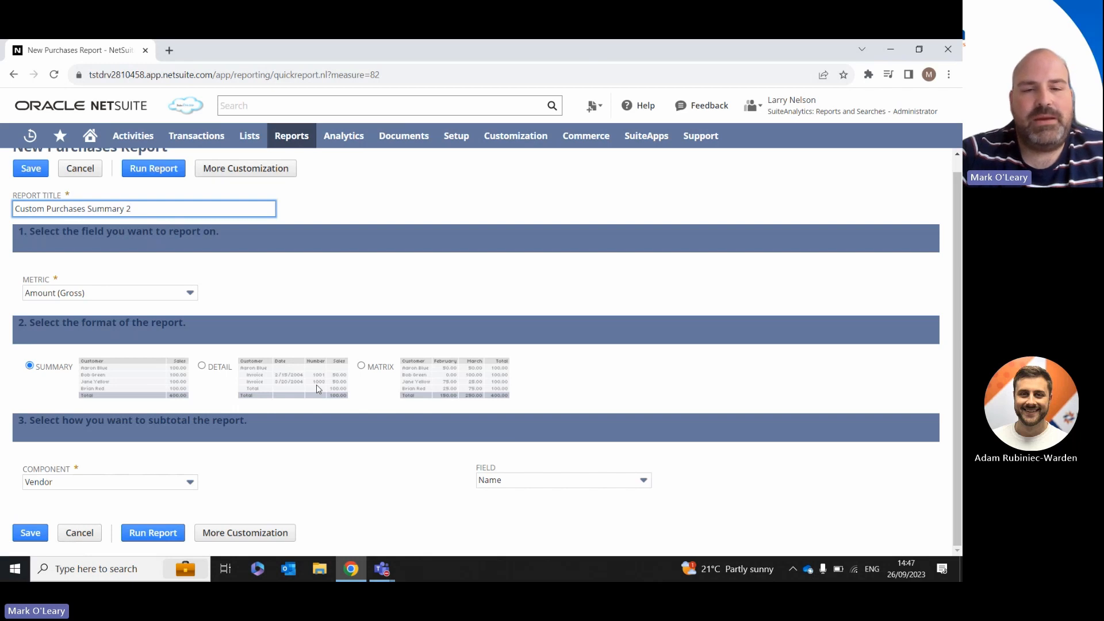
pyautogui.click(383, 374)
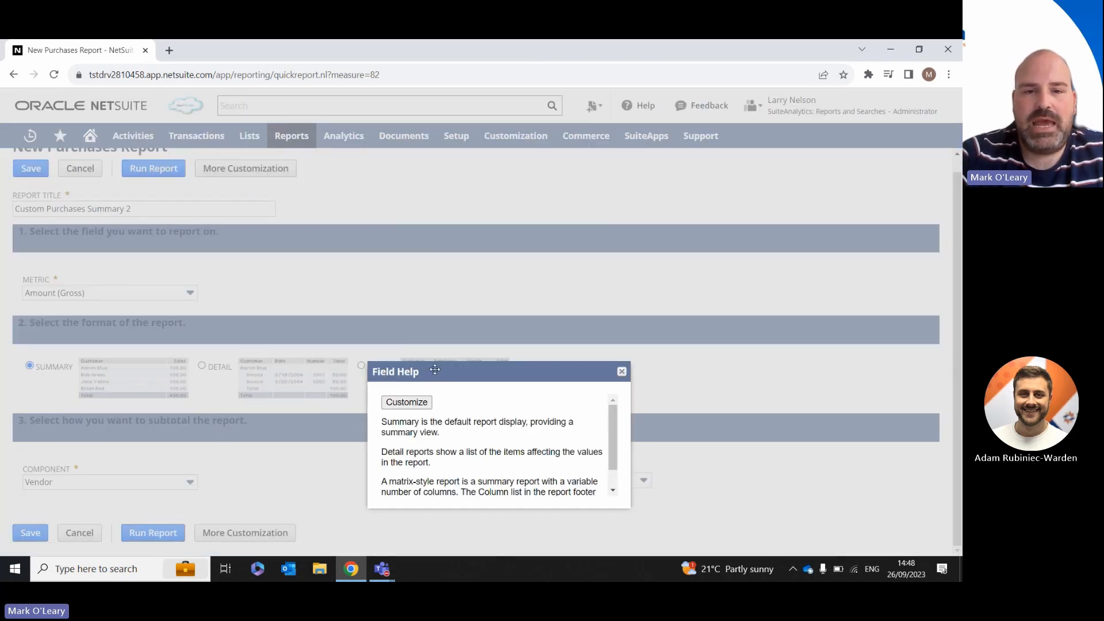
pyautogui.moveTo(435, 370); pyautogui.dragTo(592, 299)
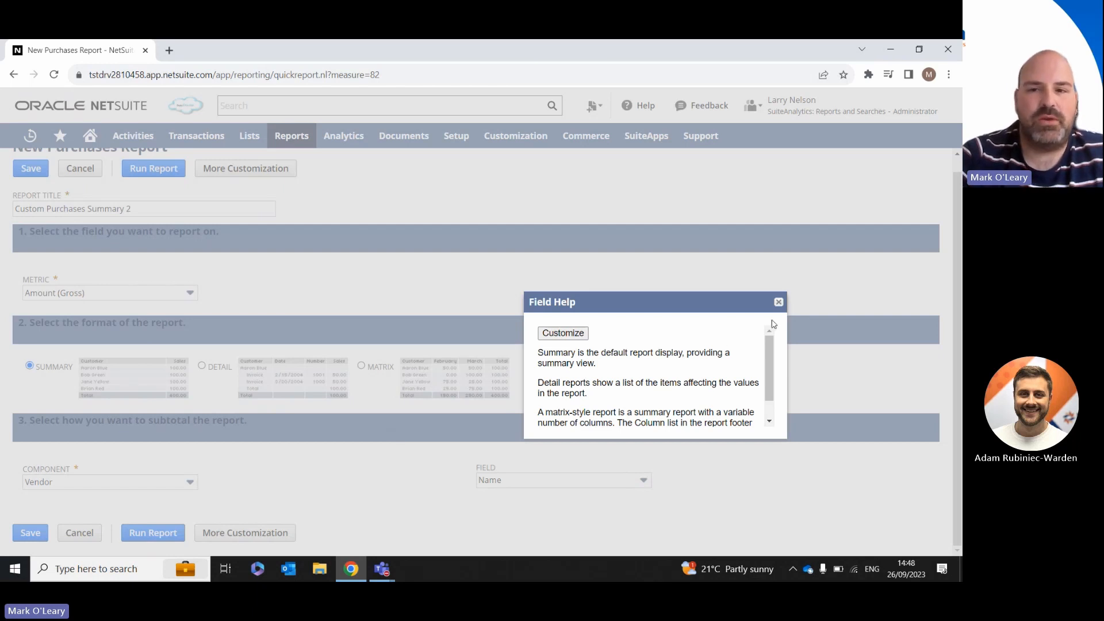
pyautogui.click(779, 302)
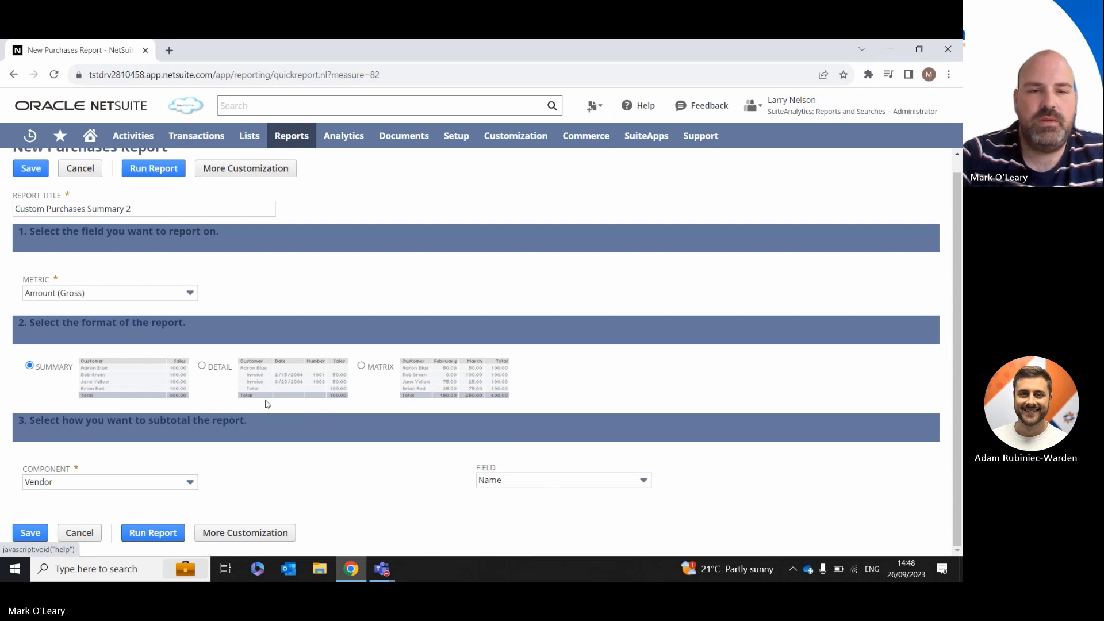
pyautogui.click(203, 366)
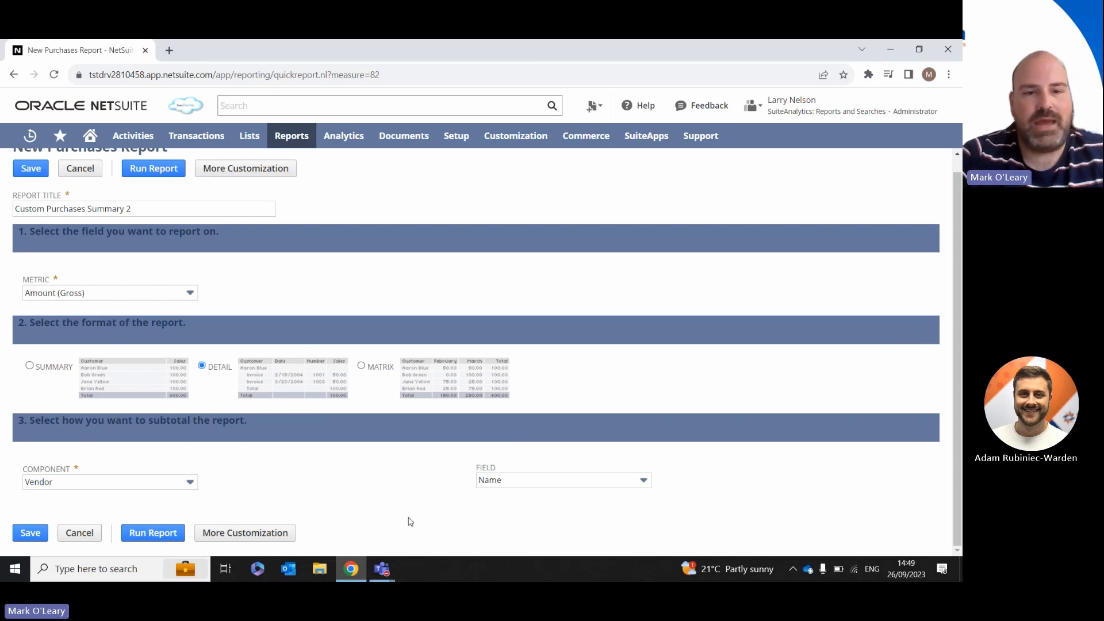
pyautogui.click(152, 533)
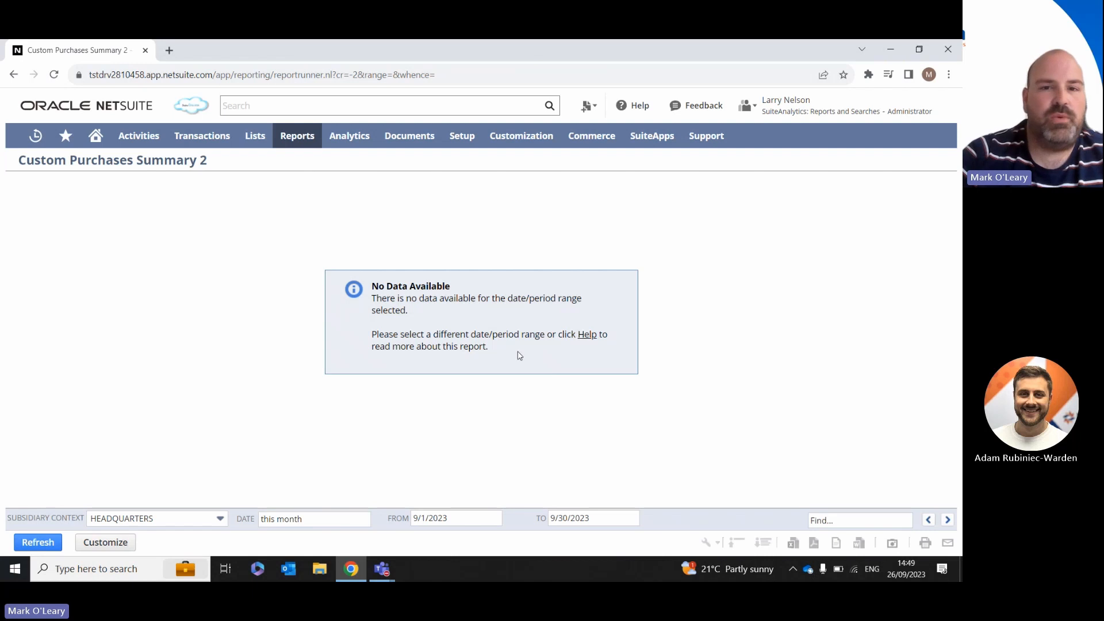
# Step: Set the subsidiary context to AMERICAS (Consolidated) and the From date to 9/1/2020, and refresh the report
pyautogui.click(176, 519)
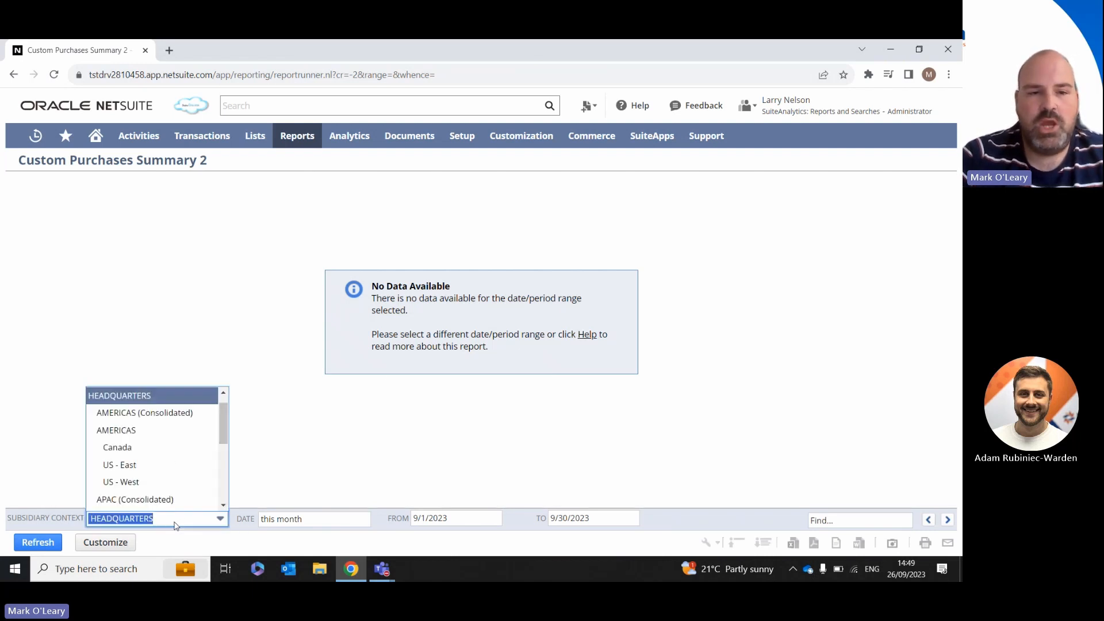
pyautogui.click(173, 414)
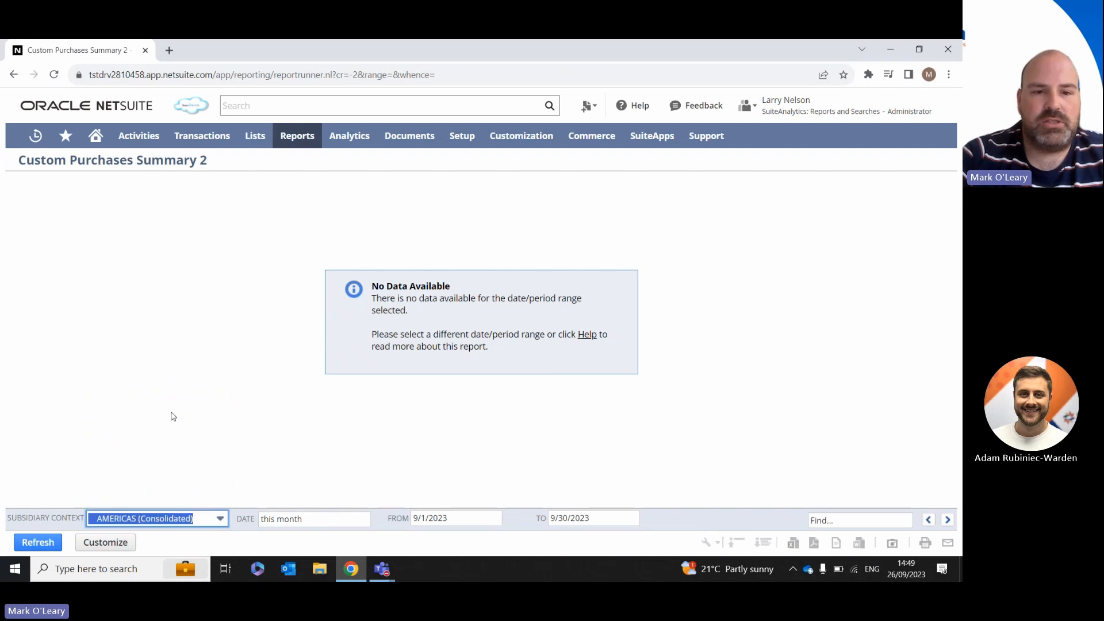
pyautogui.click(457, 520)
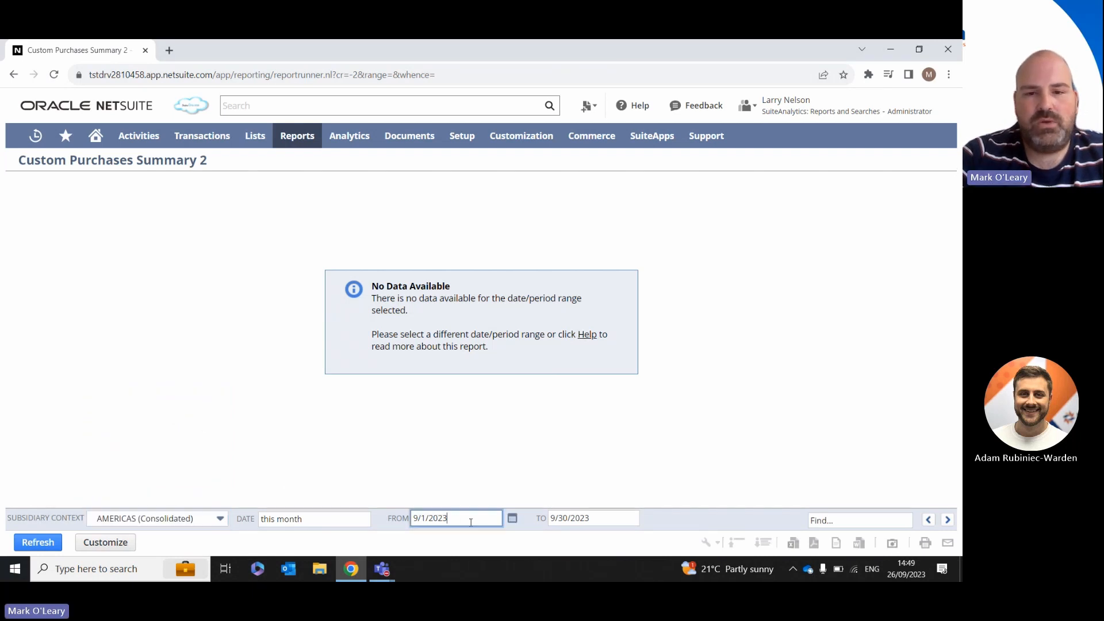
pyautogui.press('BackSpace')
pyautogui.write('0')
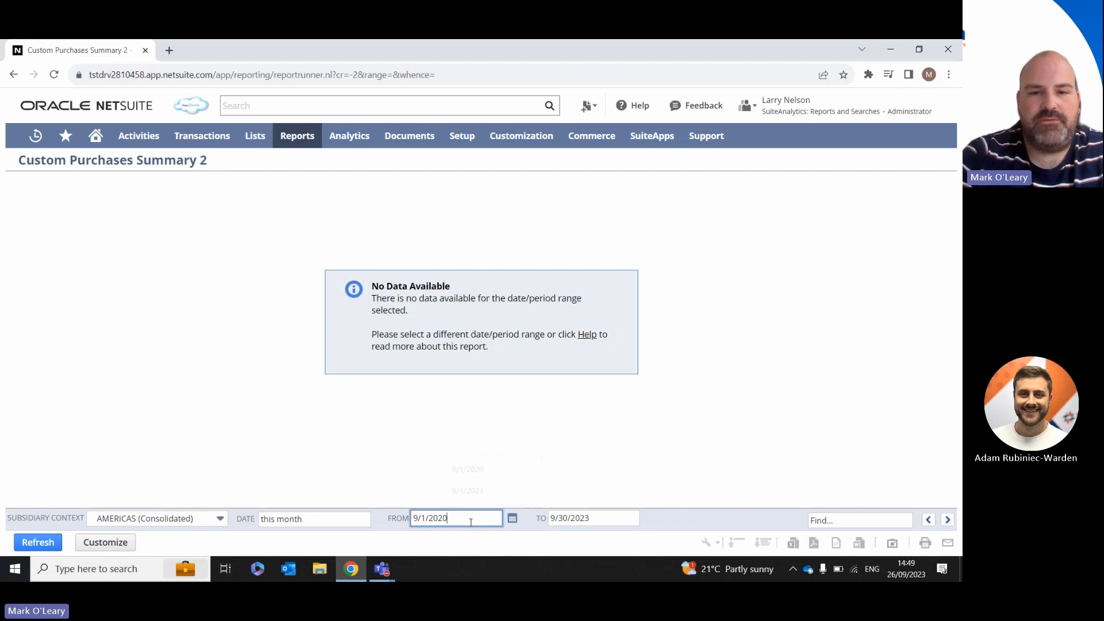
pyautogui.click(38, 542)
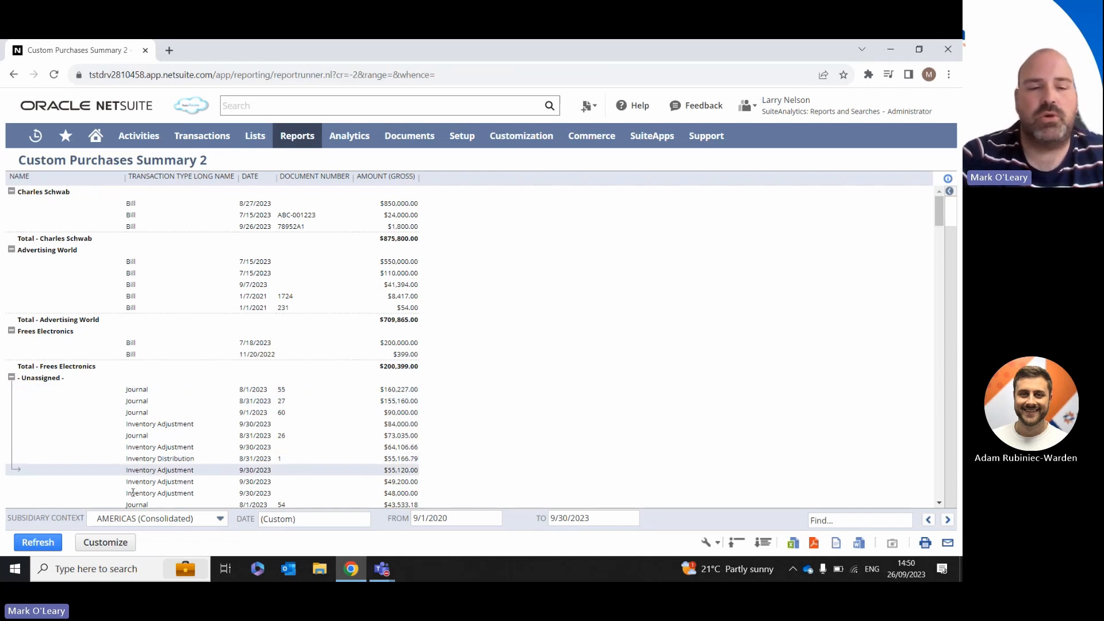
# Step: Open the purchases report for customization and add a filter on the Purchases component's Date Created field
pyautogui.click(121, 545)
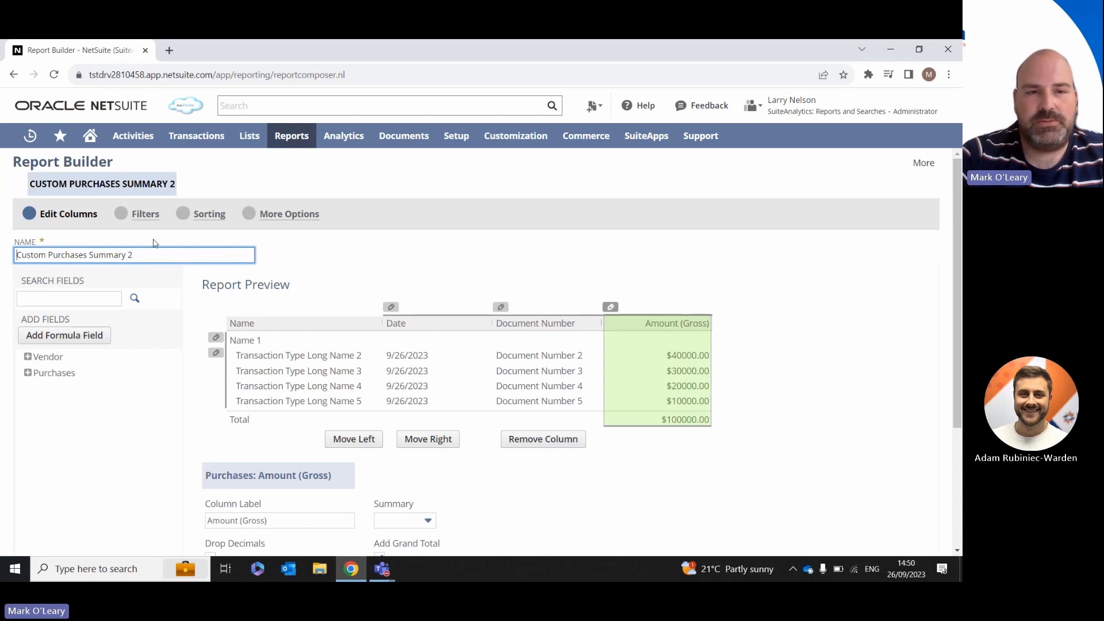
pyautogui.click(145, 215)
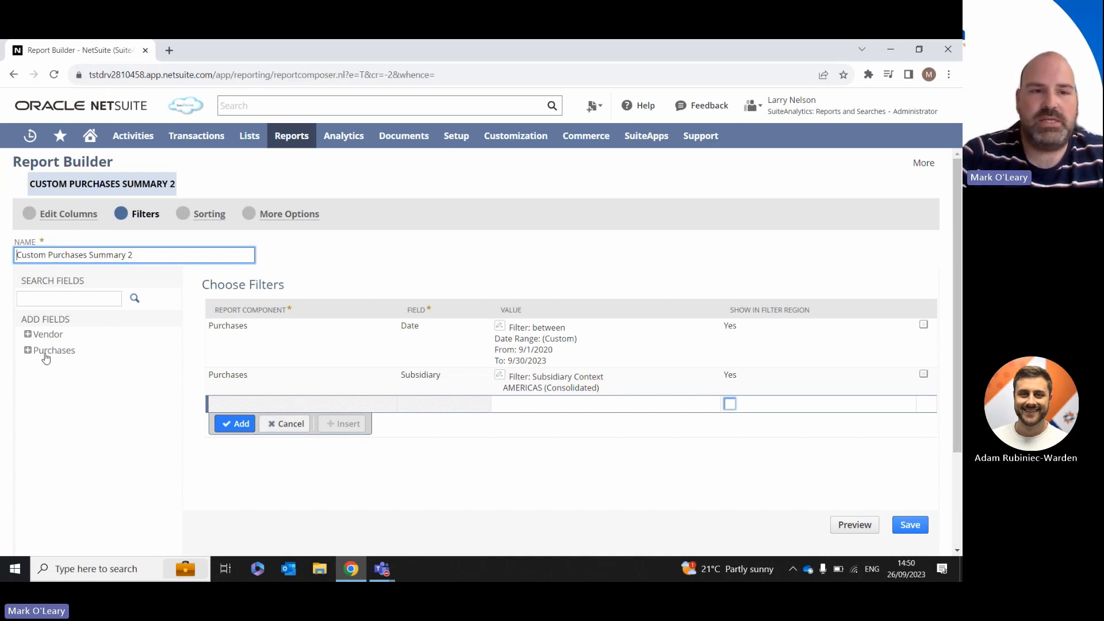
pyautogui.click(29, 351)
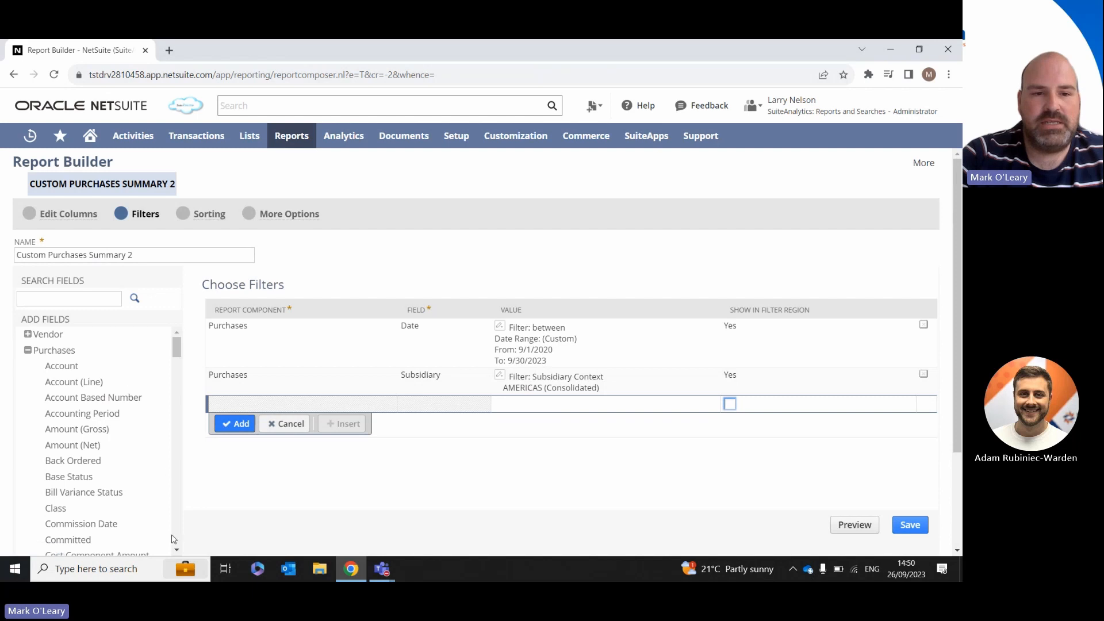
pyautogui.click(176, 550)
pyautogui.scroll(-3, 176, 550)
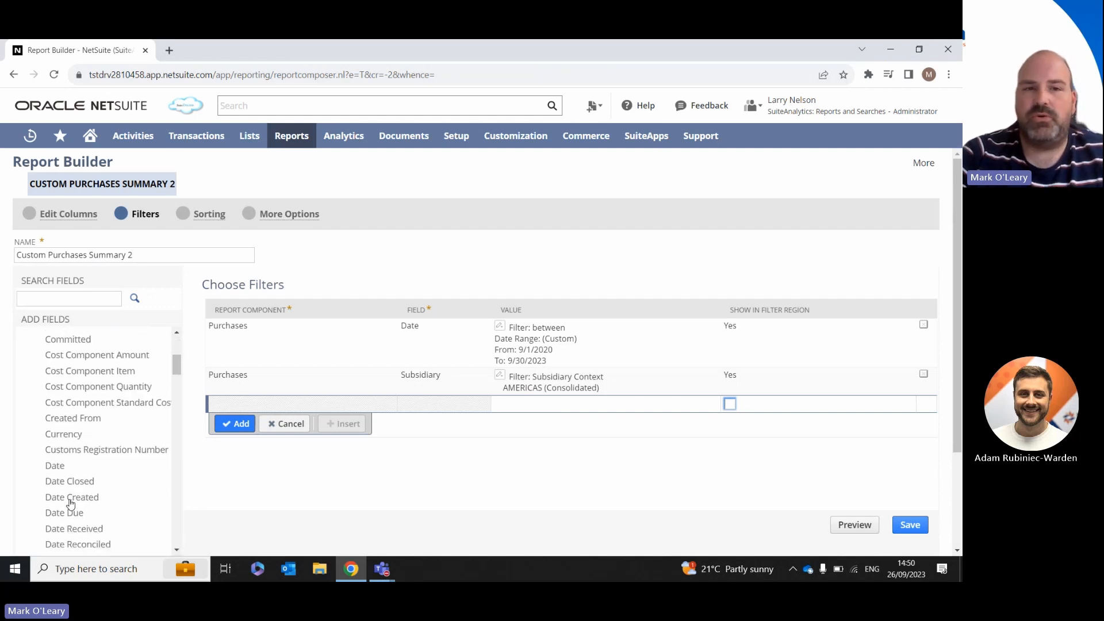
pyautogui.click(70, 498)
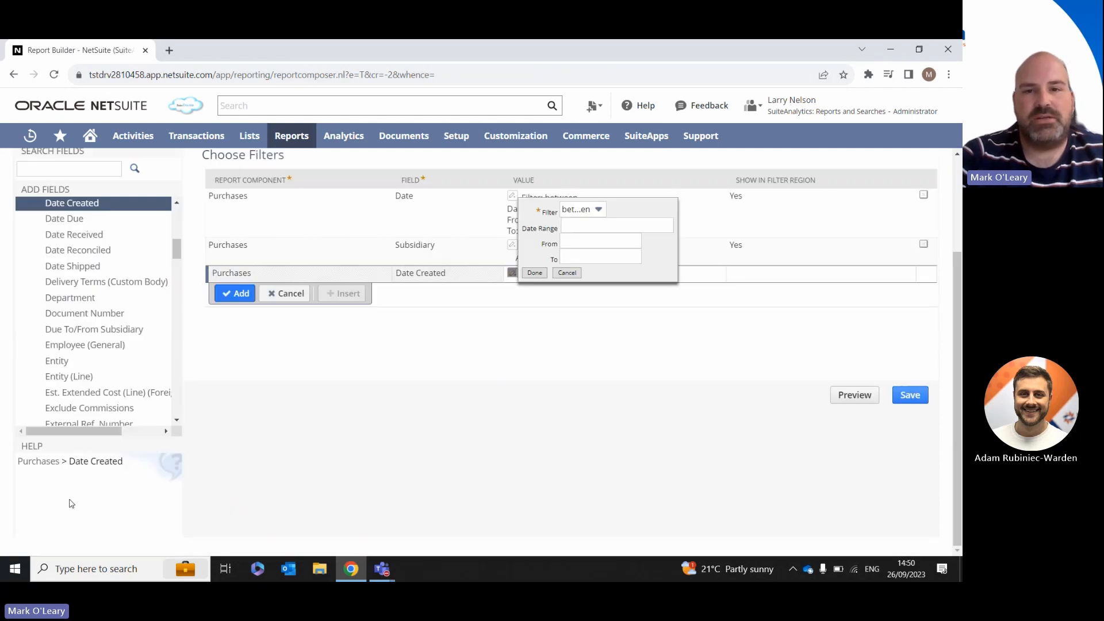
# Step: Set the Date Created filter's condition to after 12/20/2020
pyautogui.click(591, 210)
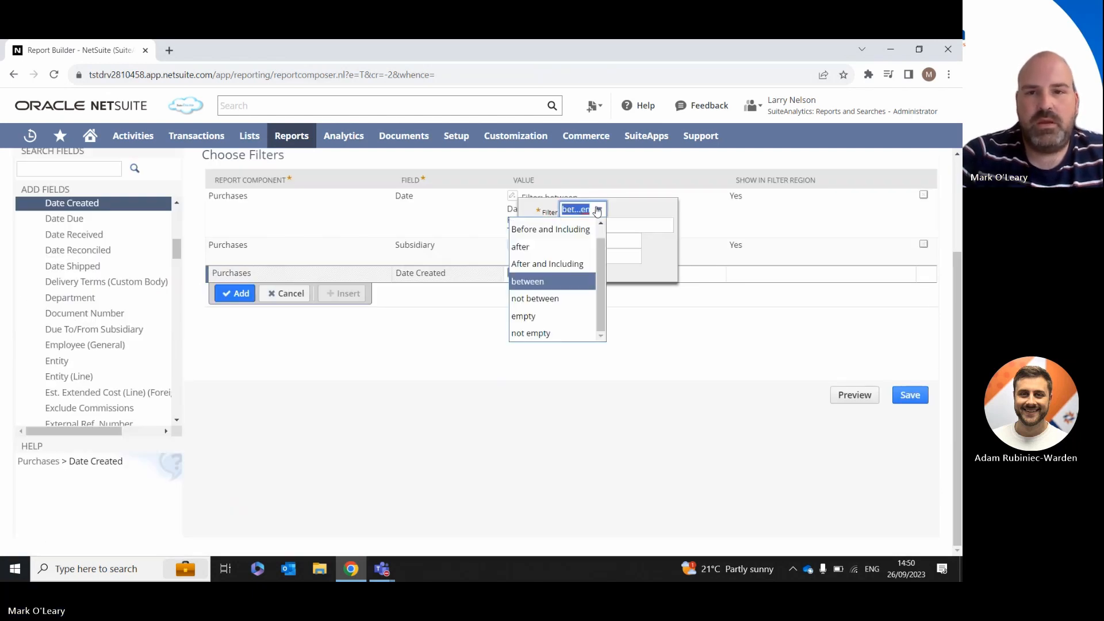
pyautogui.click(551, 251)
pyautogui.click(575, 227)
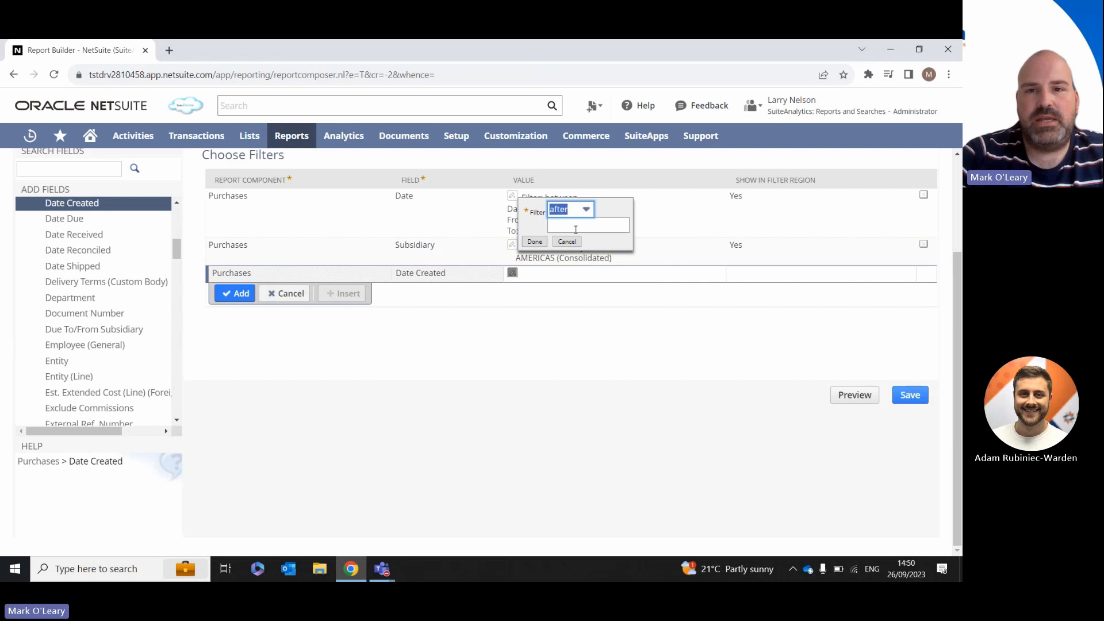
pyautogui.write('2020')
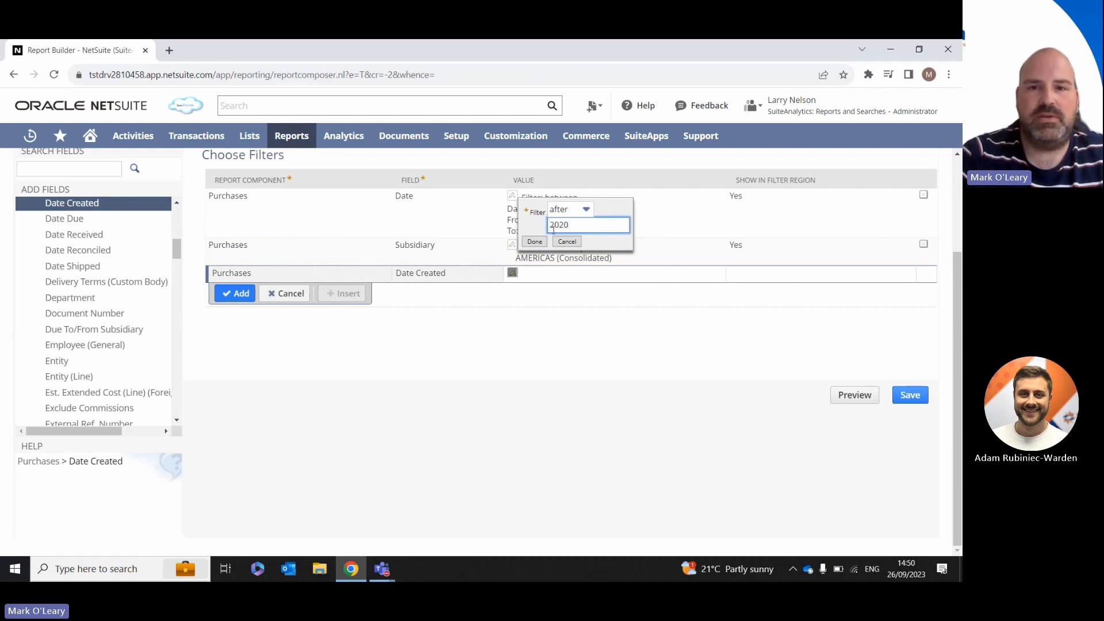
pyautogui.click(534, 241)
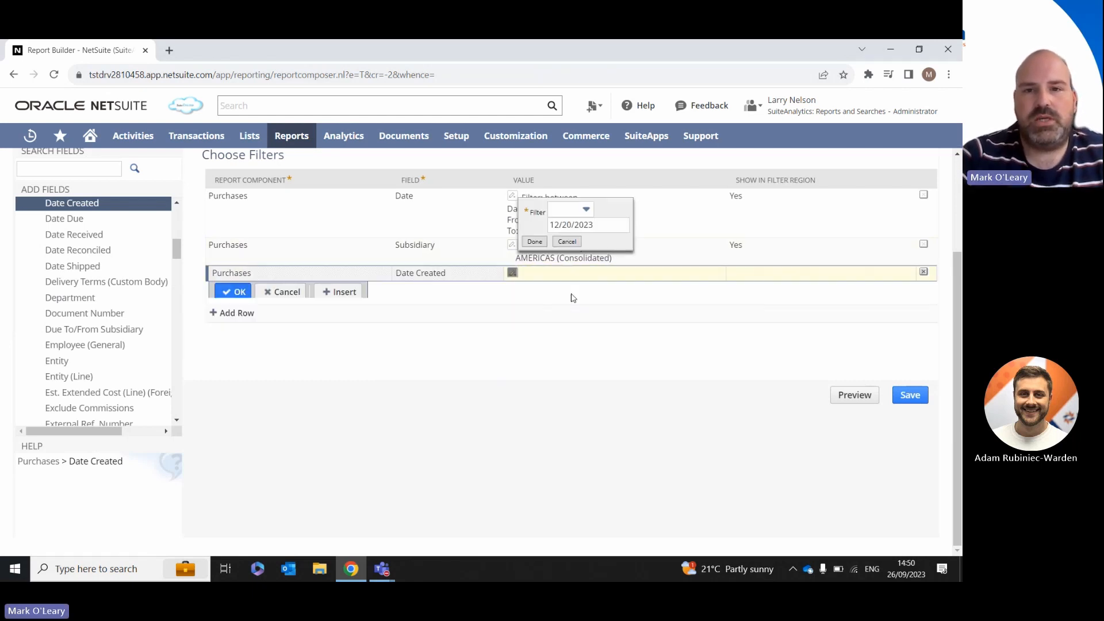
pyautogui.click(596, 227)
pyautogui.press('BackSpace')
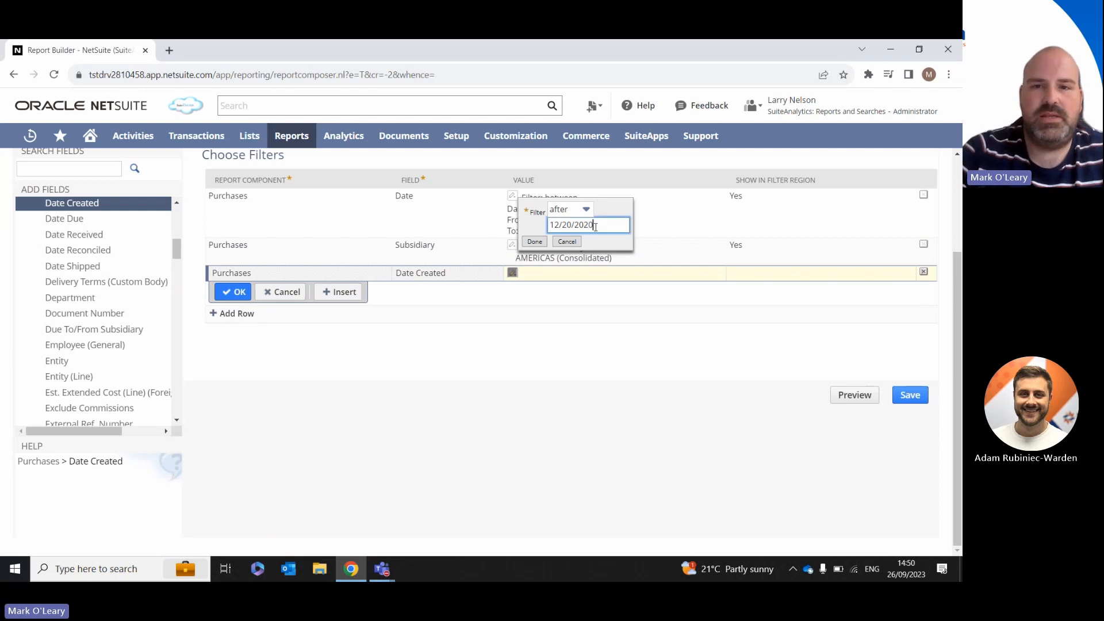
pyautogui.write('0')
pyautogui.click(539, 242)
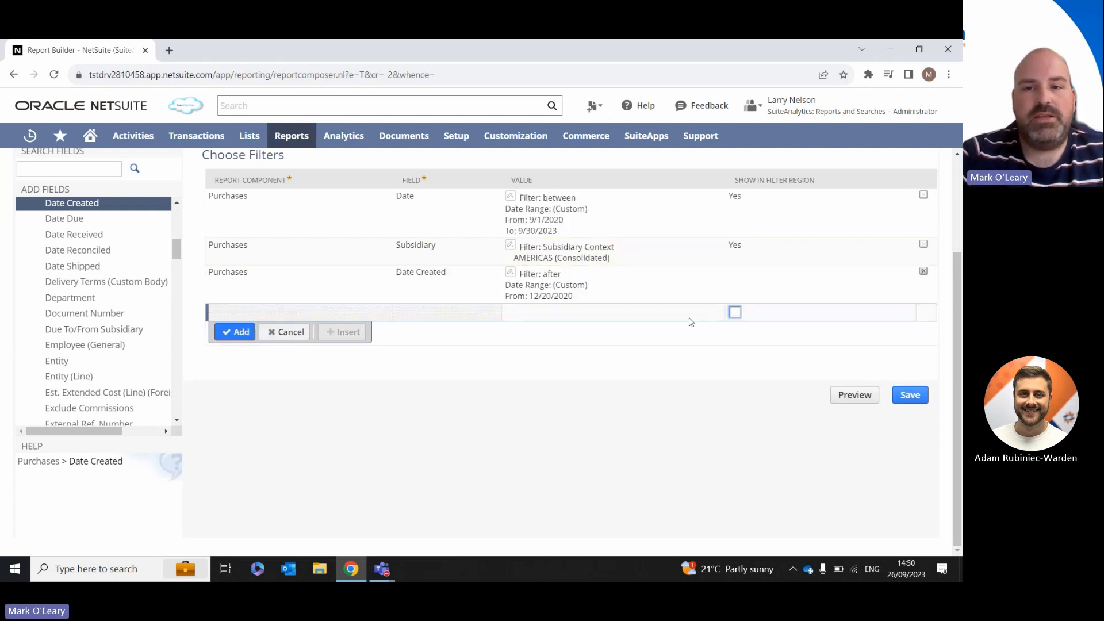
# Step: Show the Date Created filter in the report's filter region and confirm the filter row
pyautogui.click(738, 277)
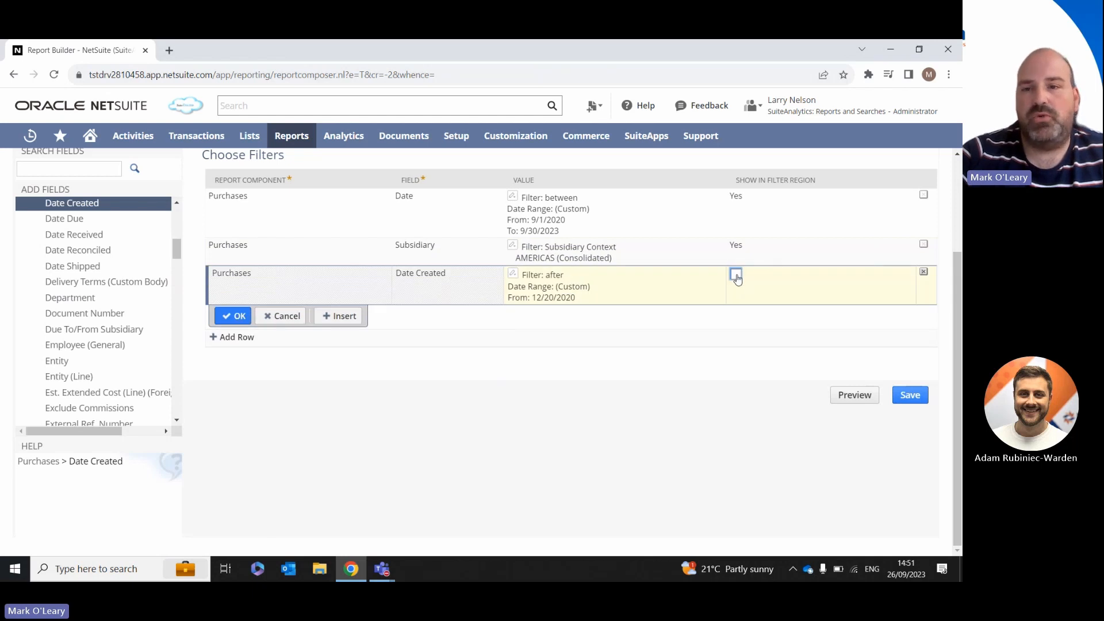
pyautogui.click(737, 275)
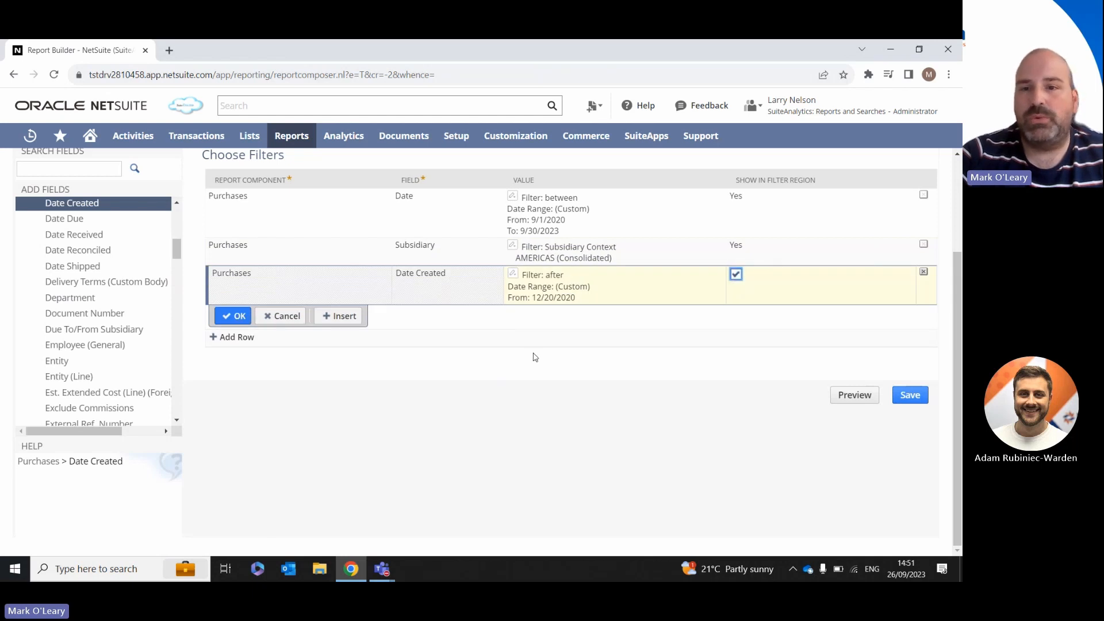
pyautogui.click(235, 316)
pyautogui.scroll(2, 169, 255)
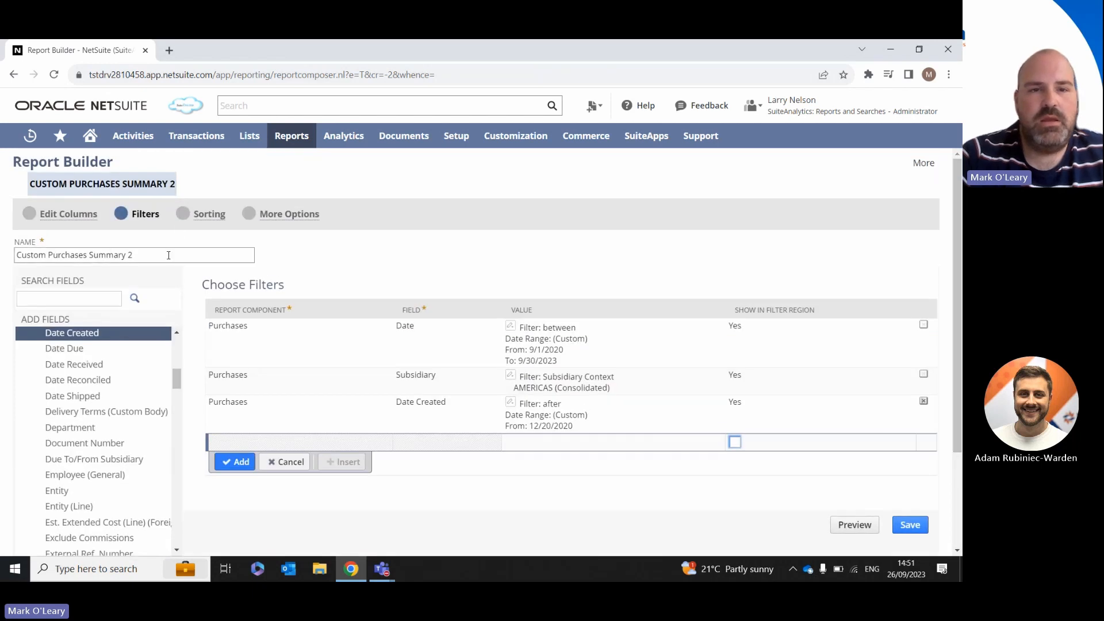
# Step: Add the Purchases Date Created field to the report's sort order and remove it again
pyautogui.click(207, 216)
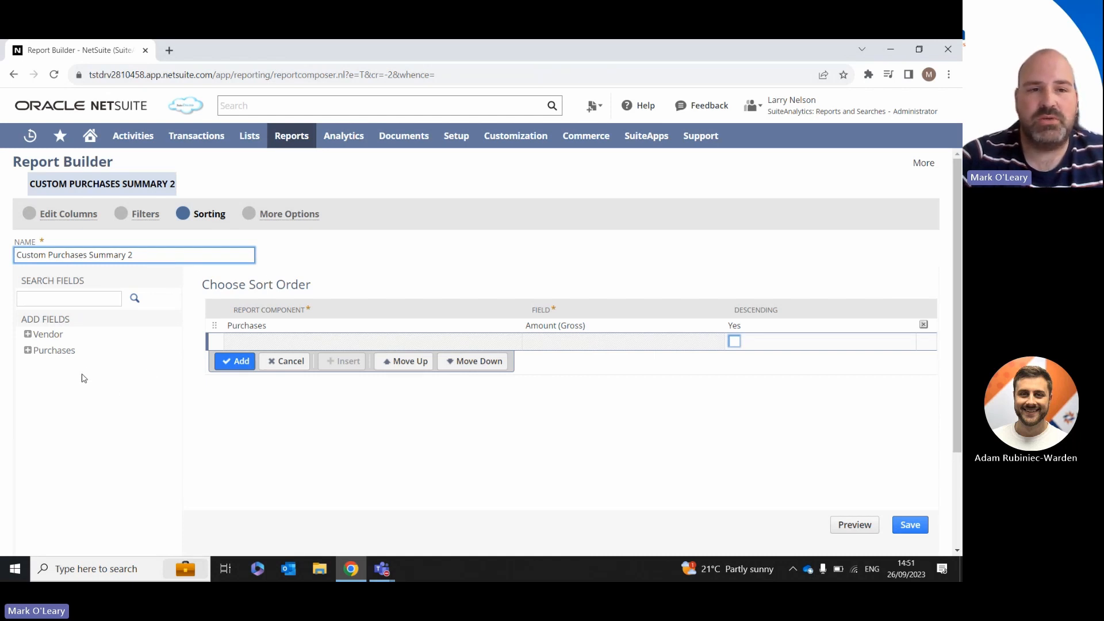
pyautogui.click(27, 350)
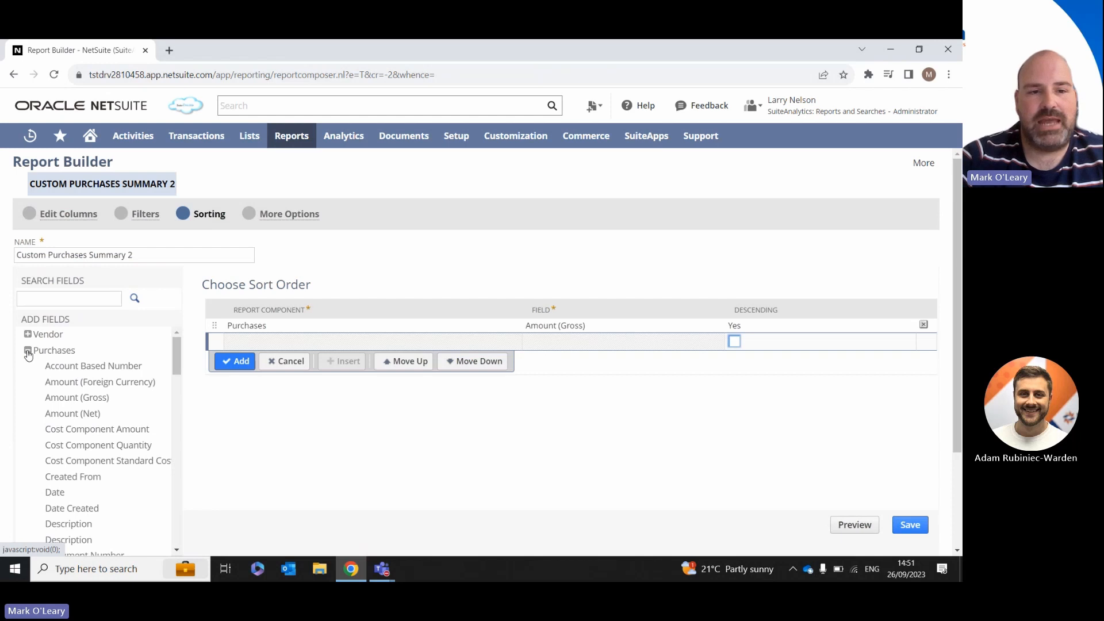
pyautogui.click(76, 509)
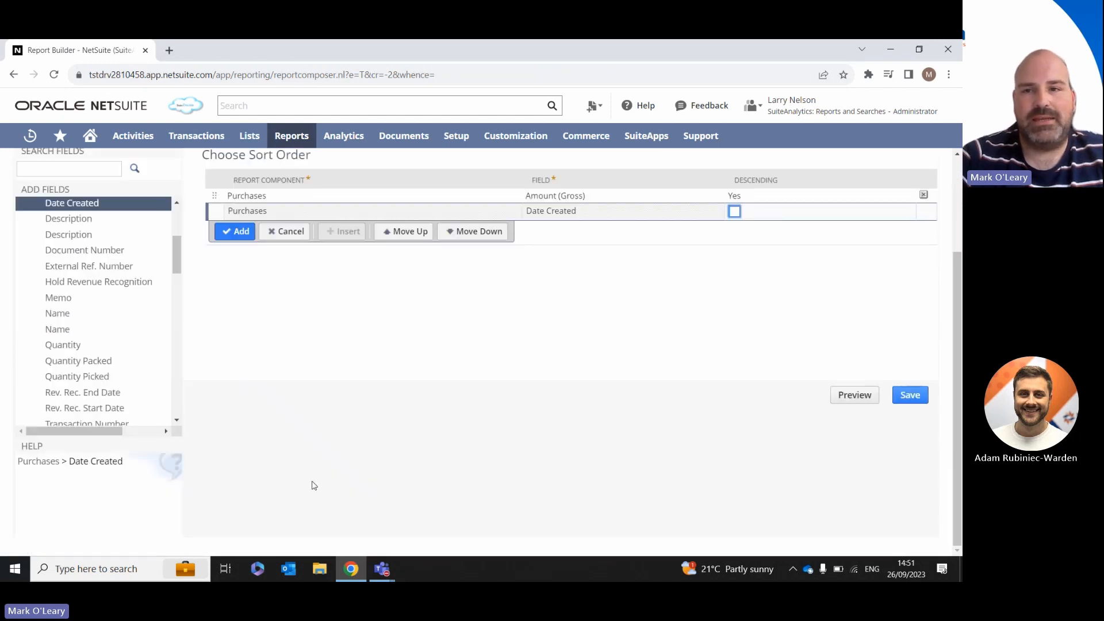
pyautogui.click(241, 231)
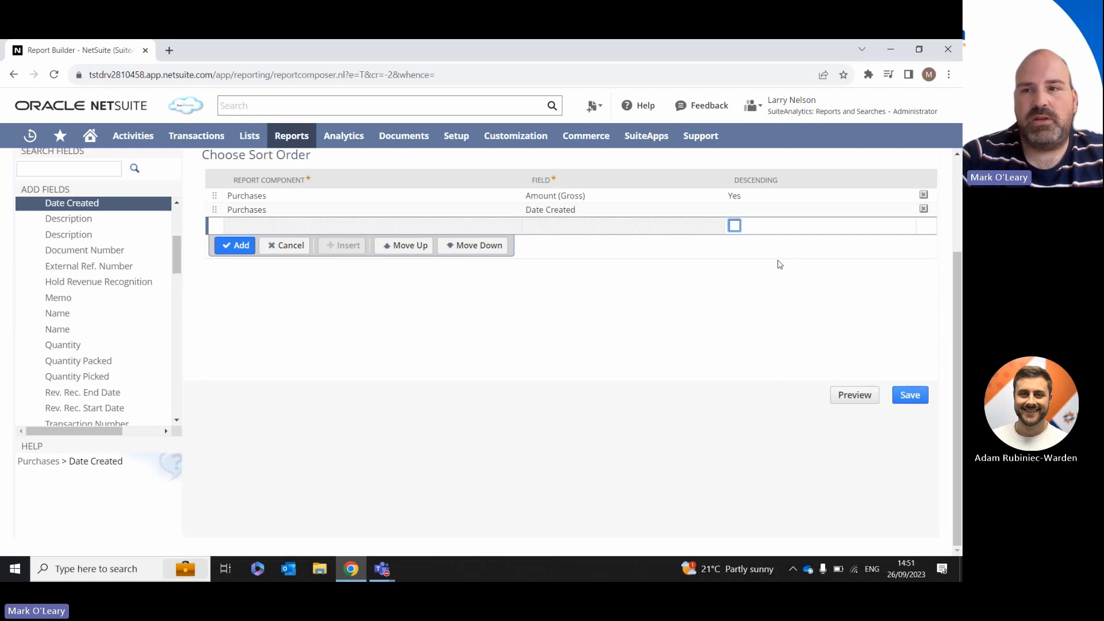
pyautogui.click(923, 210)
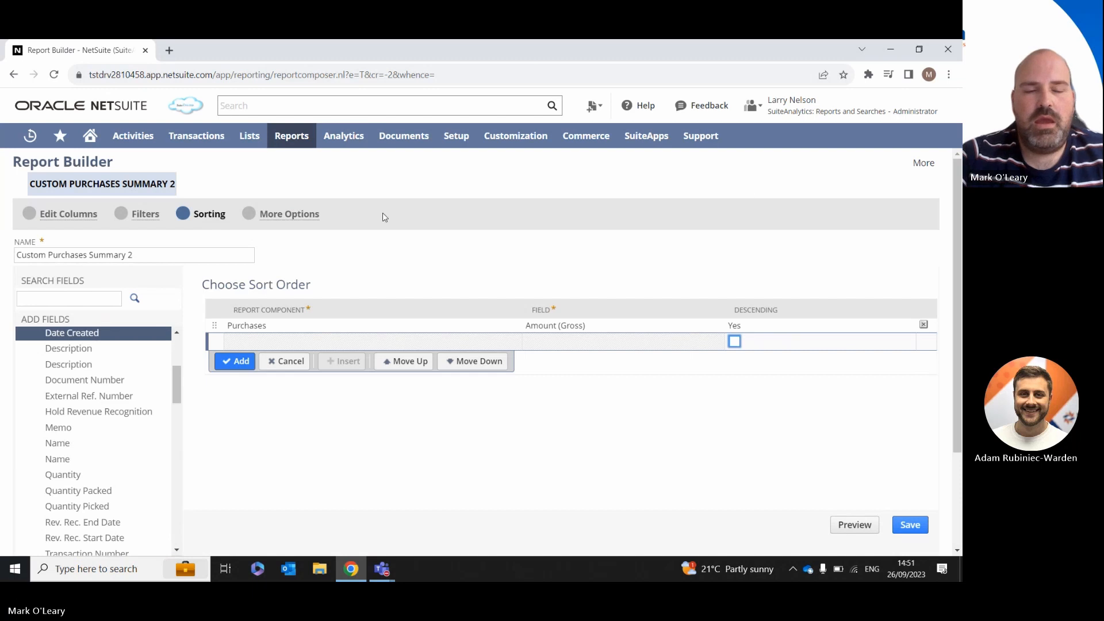
# Step: Enable Show on Reports Page in the report's additional options and give all roles access to the report
pyautogui.click(295, 221)
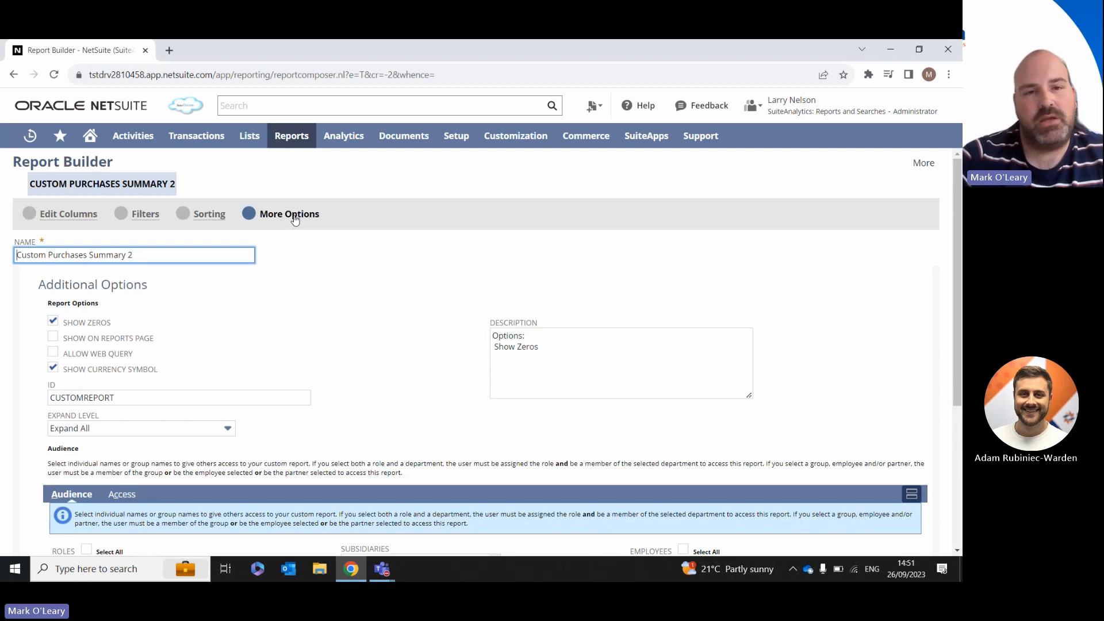
pyautogui.scroll(-1, 957, 264)
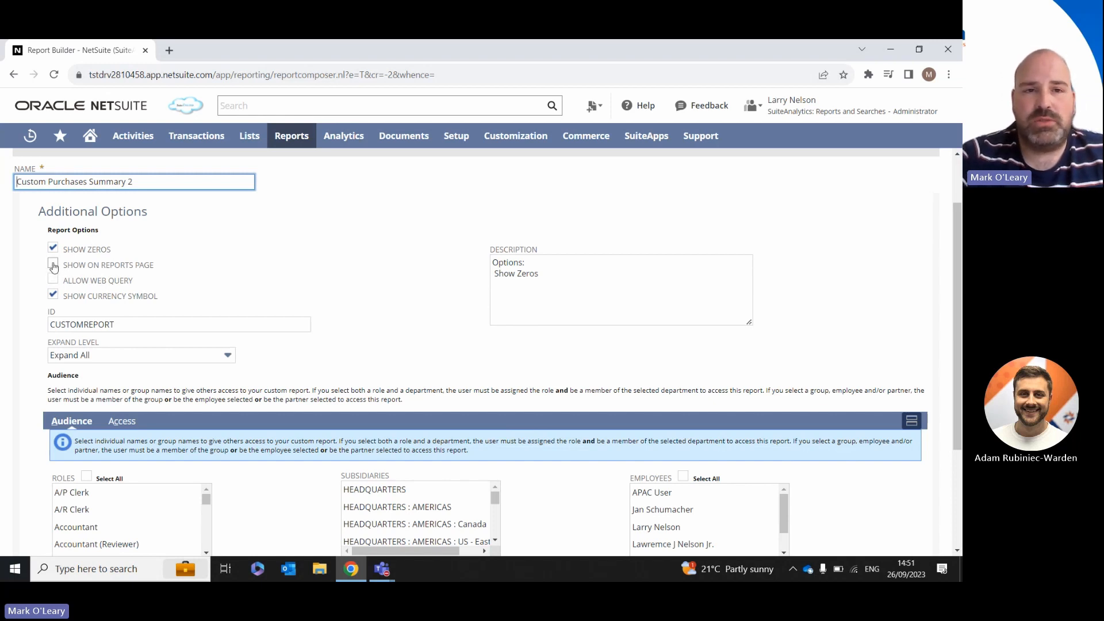
pyautogui.moveTo(291, 139)
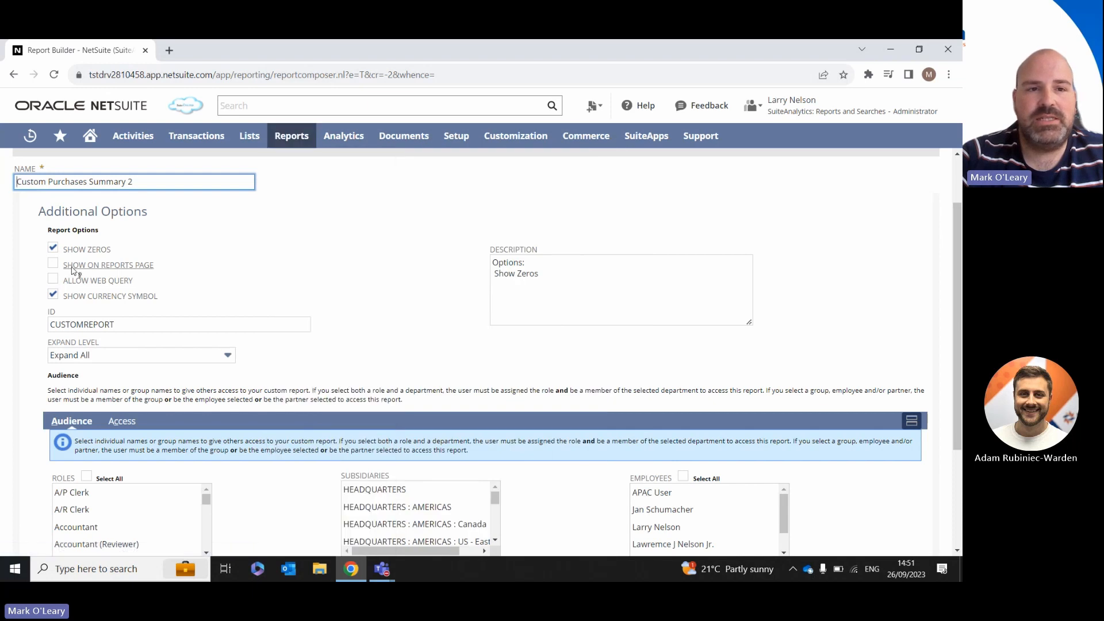
pyautogui.click(53, 263)
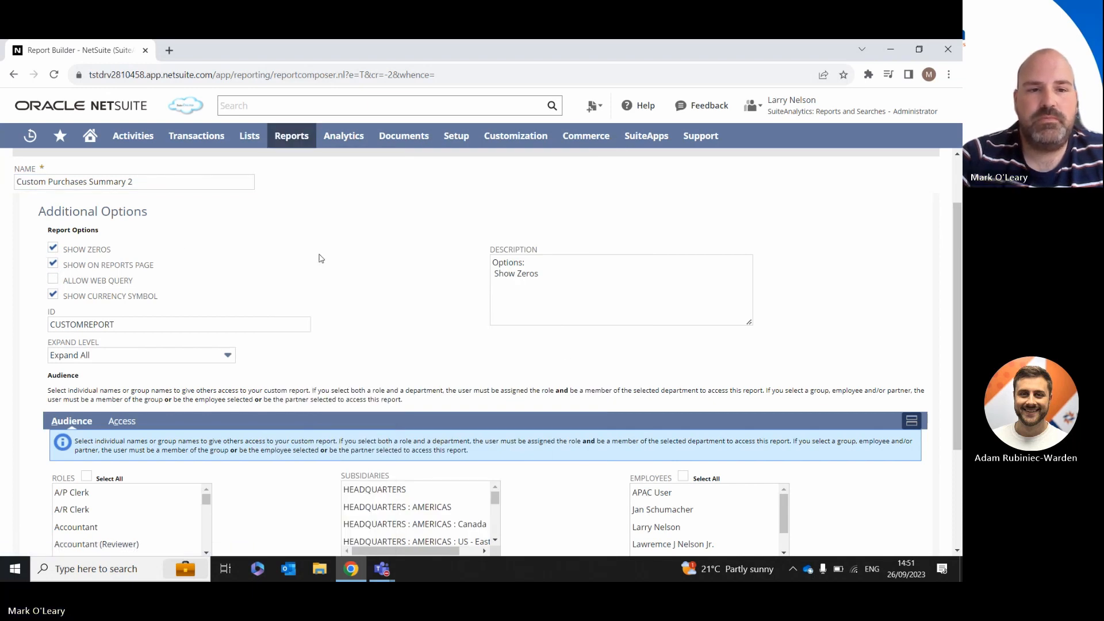
pyautogui.moveTo(959, 286); pyautogui.dragTo(960, 385)
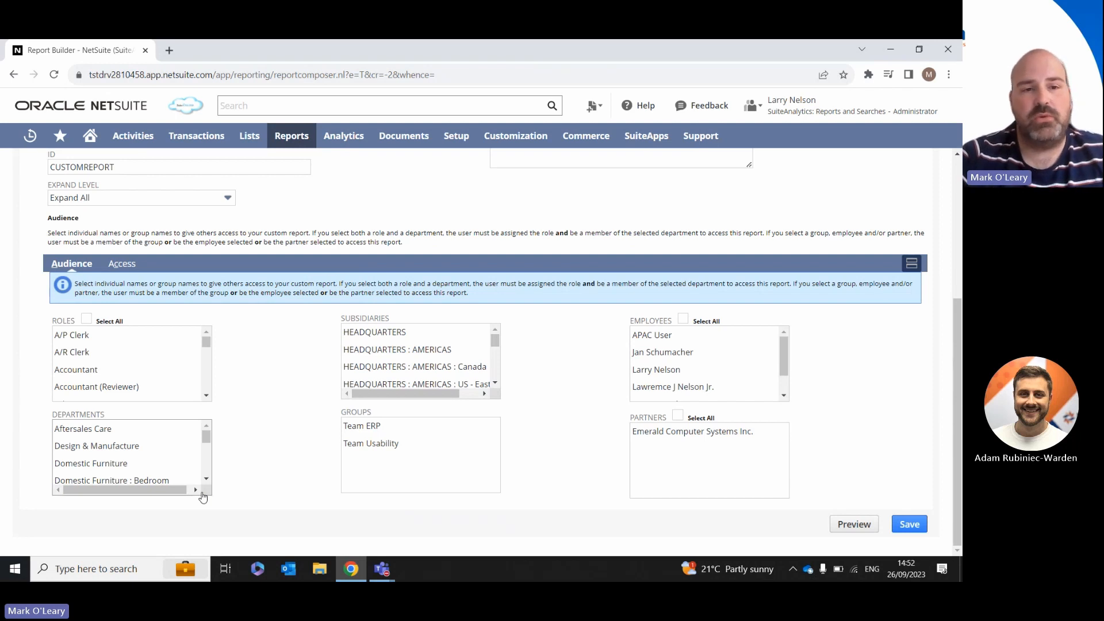
pyautogui.click(86, 319)
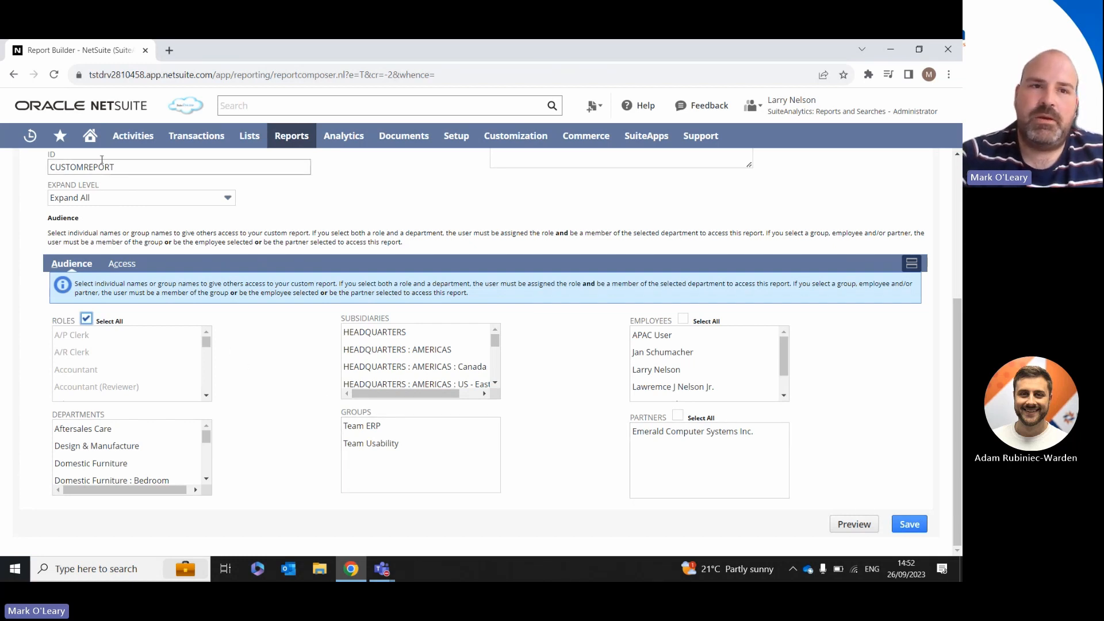
# Step: Leave Report Builder for the home page without saving the changes, and open the NetSuite Help Center
pyautogui.click(90, 136)
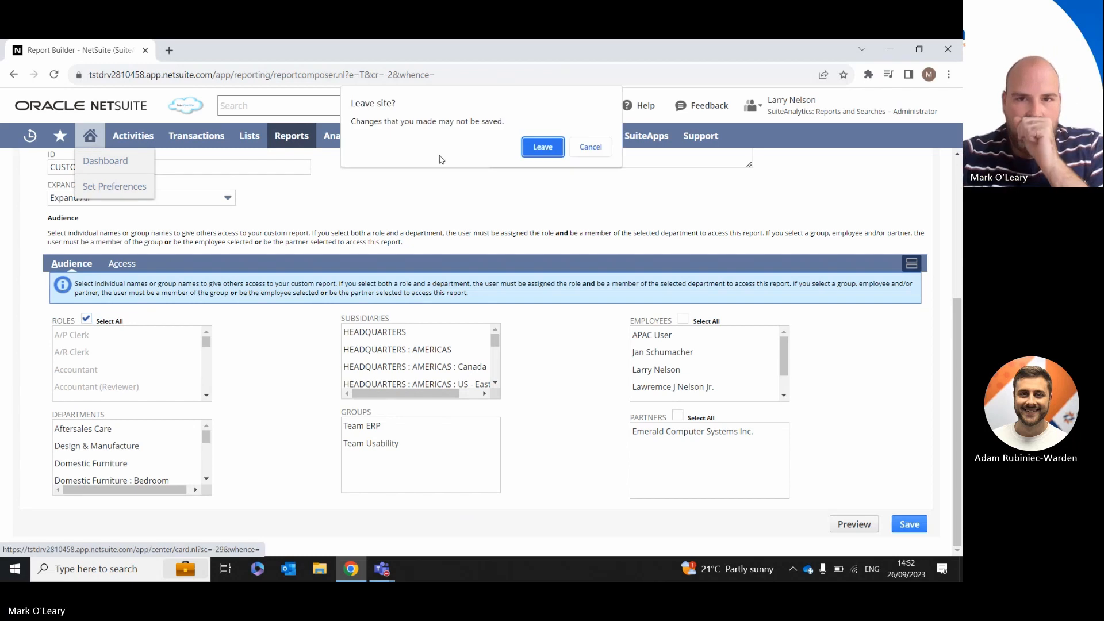
pyautogui.click(542, 147)
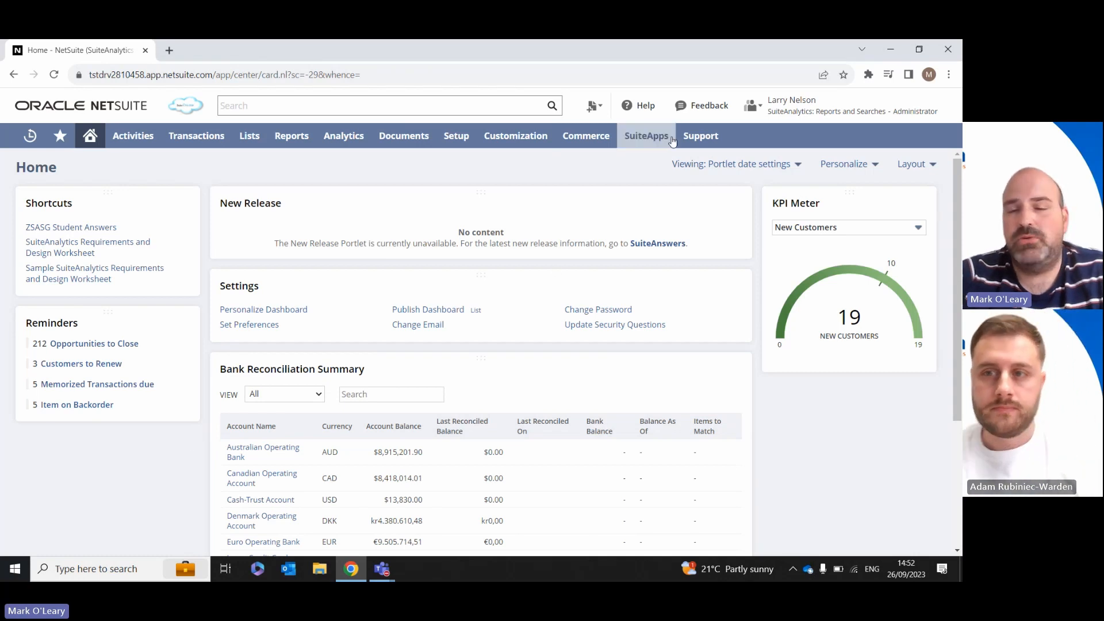
pyautogui.click(640, 110)
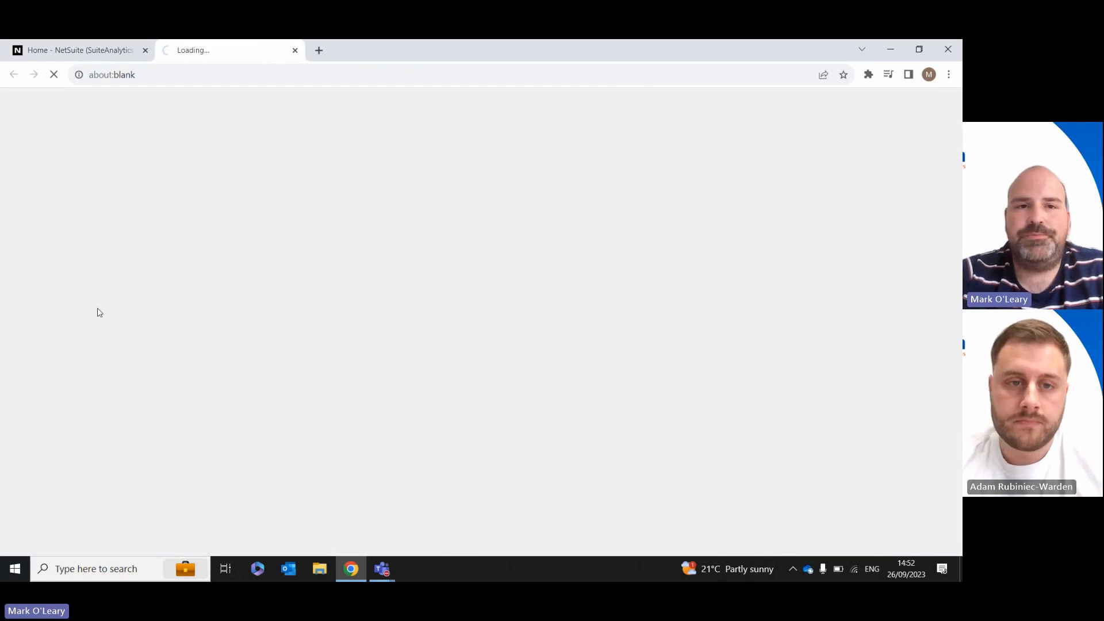
# Step: Search the Help Center for "STANDARD REPORTS", open the Standard Reports topic and look through its report categories
pyautogui.write('S')
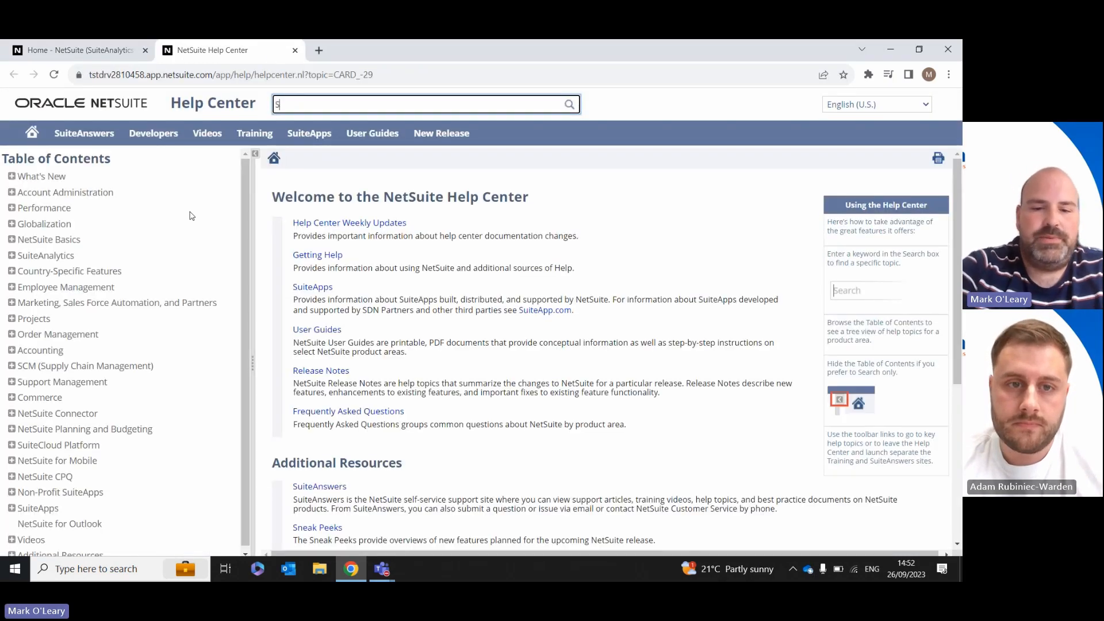
pyautogui.write('TANDARD REPOR')
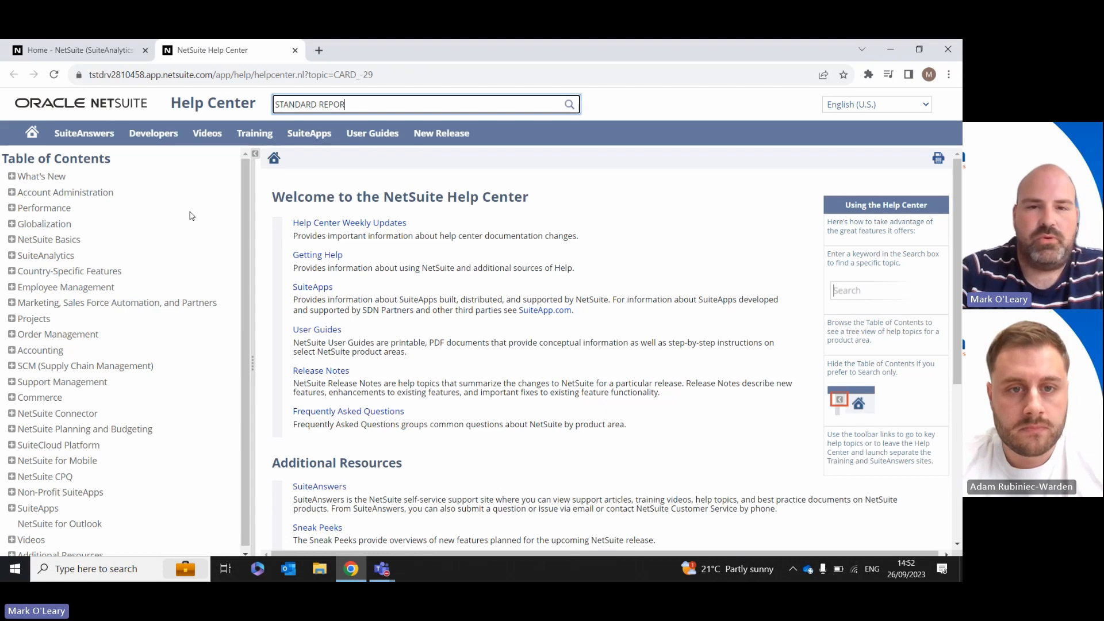
pyautogui.write('TS')
pyautogui.press('Return')
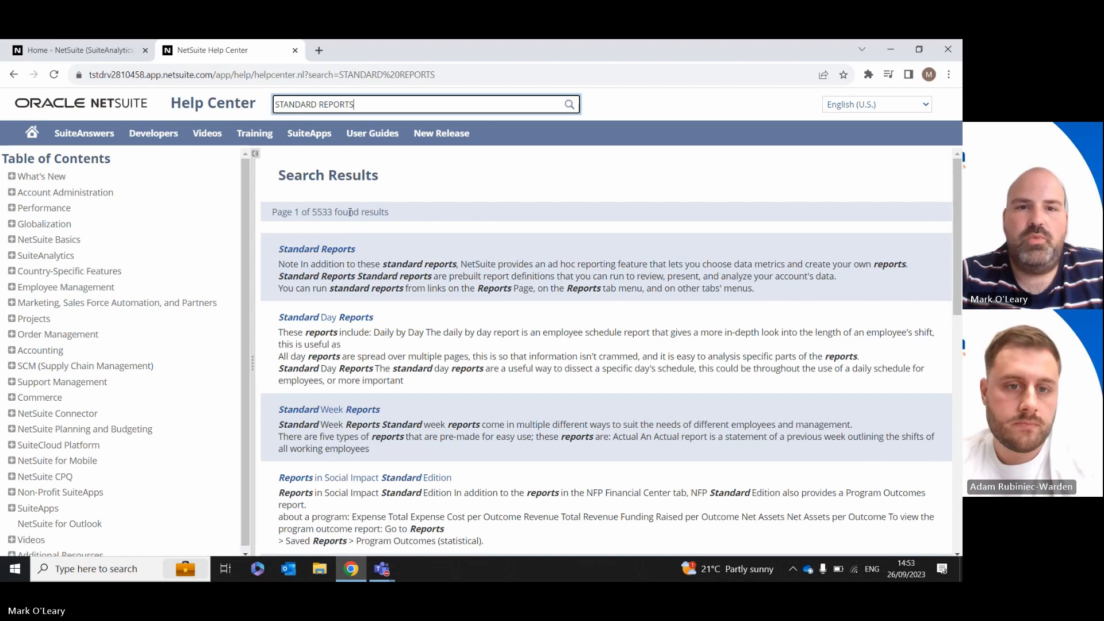
pyautogui.click(312, 251)
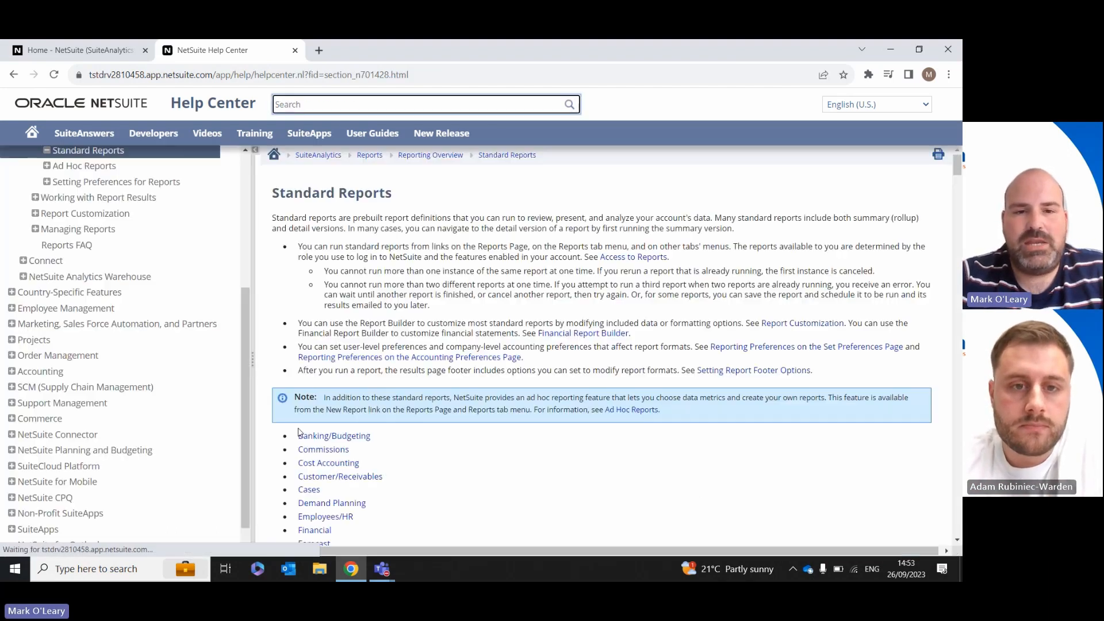
pyautogui.moveTo(959, 166); pyautogui.dragTo(959, 178)
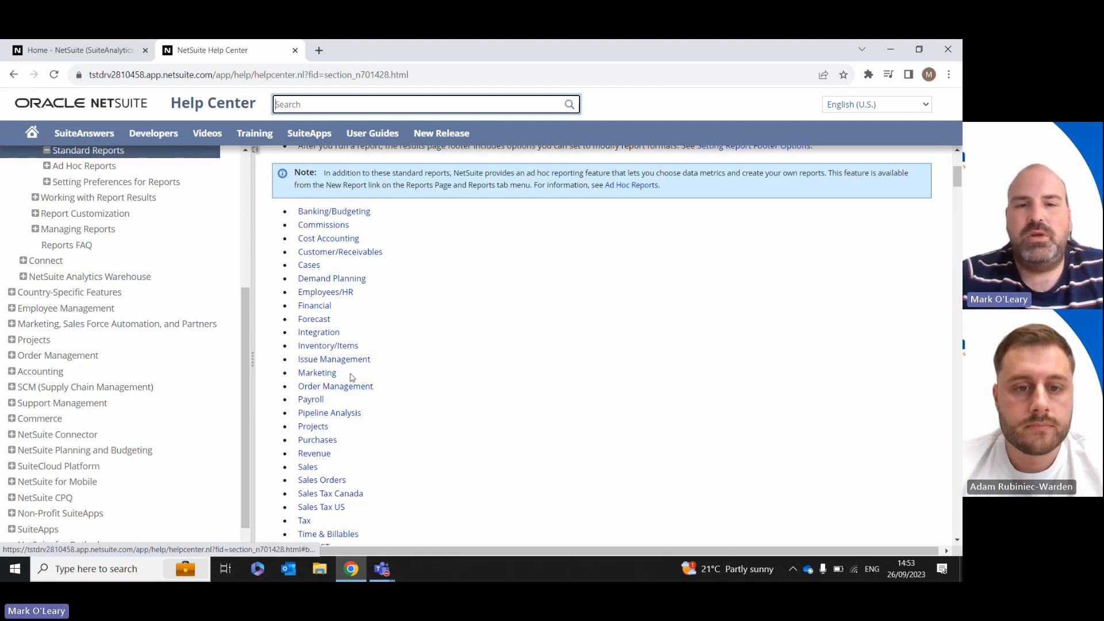
# Step: Open the Balance Sheet Detail Report topic from the Financial category and review its description
pyautogui.click(315, 306)
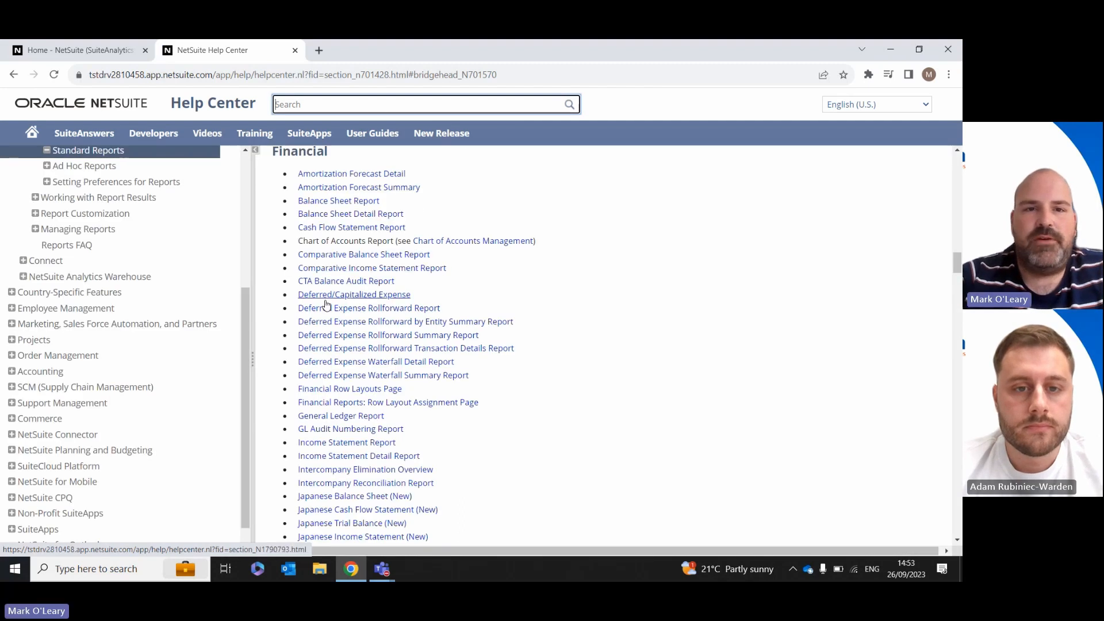
pyautogui.click(344, 217)
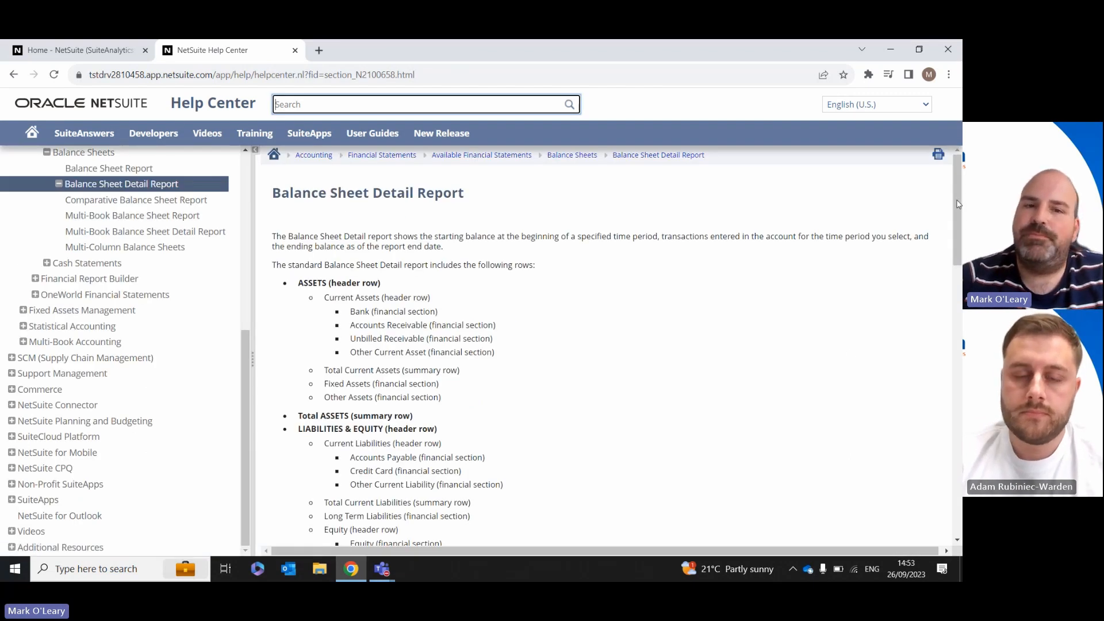
pyautogui.moveTo(958, 204)
pyautogui.mouseDown()
pyautogui.moveTo(960, 384)
pyautogui.moveTo(959, 198)
pyautogui.mouseUp()
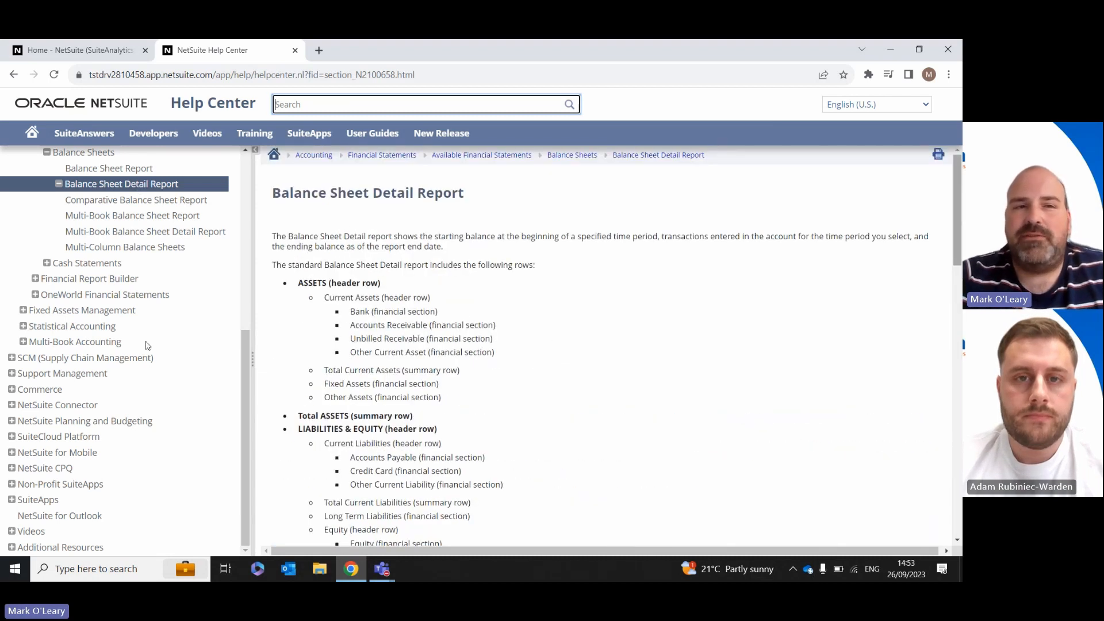
# Step: Open SuiteAnswers, run the recent search for "reports" and return to the NetSuite home page
pyautogui.click(87, 135)
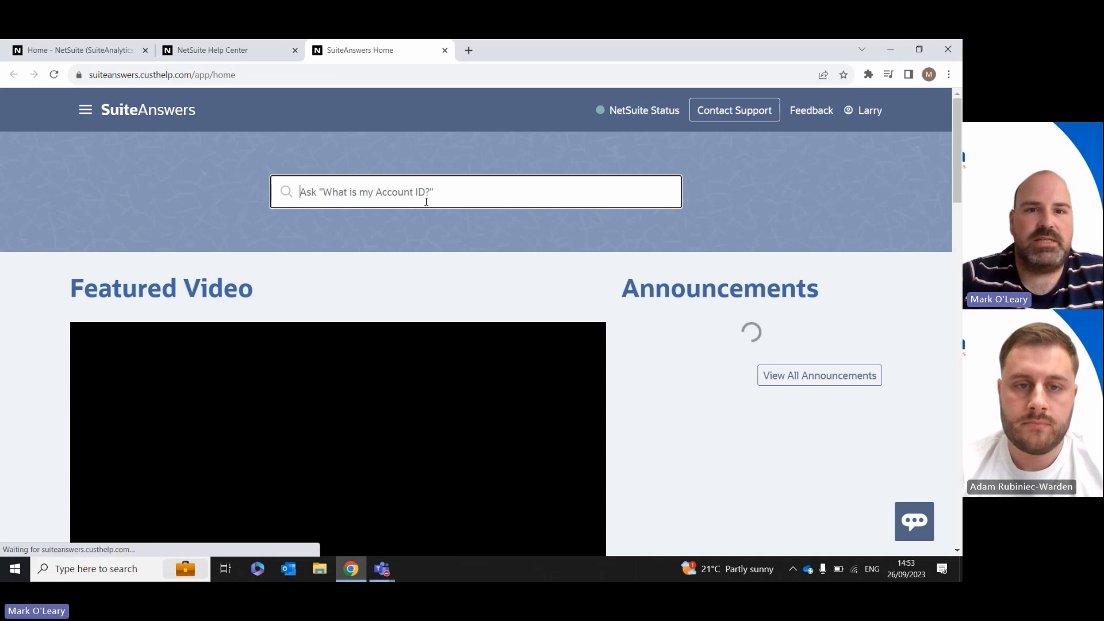
pyautogui.click(430, 198)
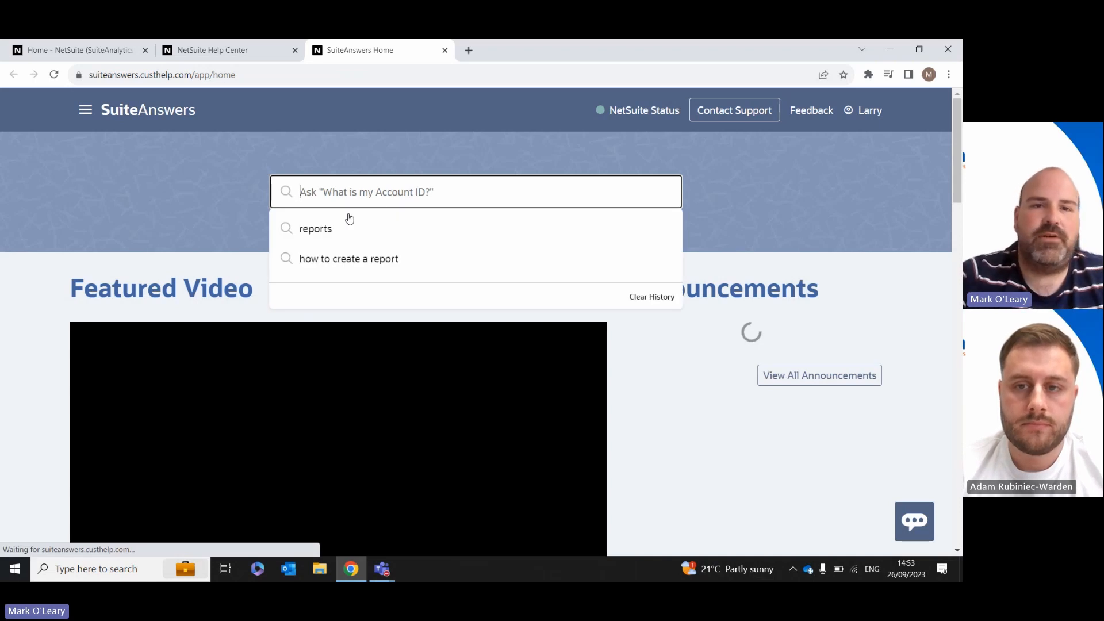
pyautogui.click(320, 237)
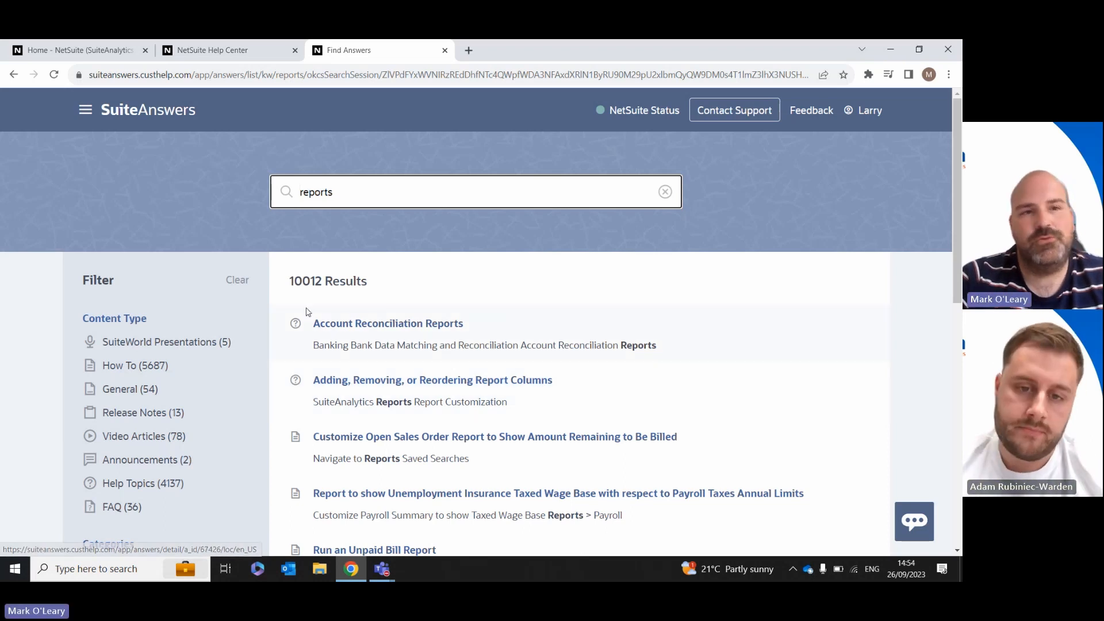
pyautogui.click(81, 50)
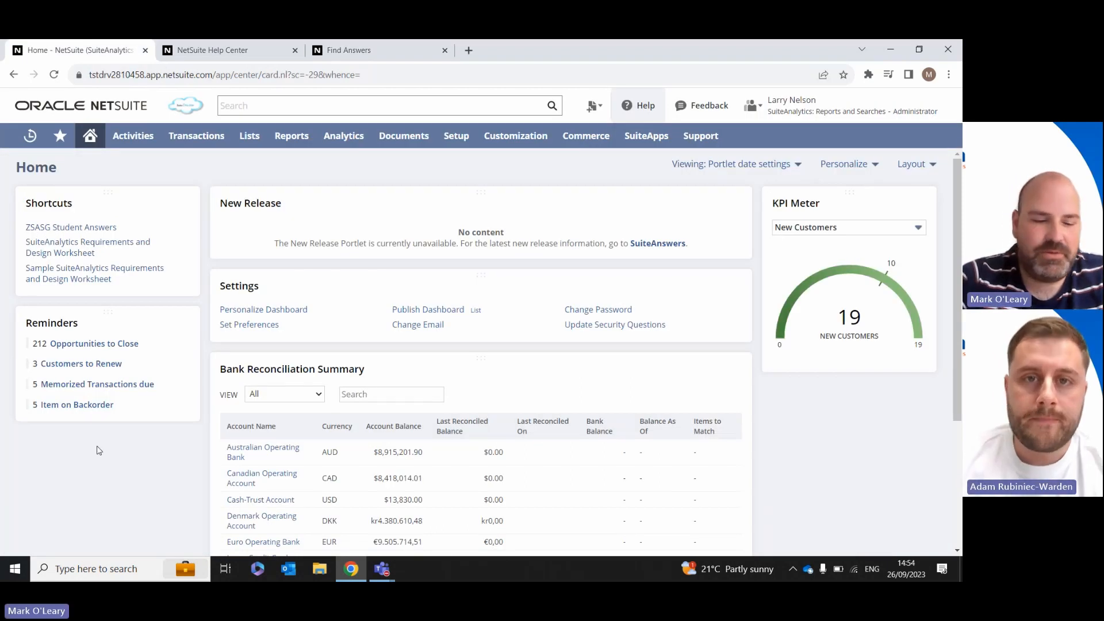